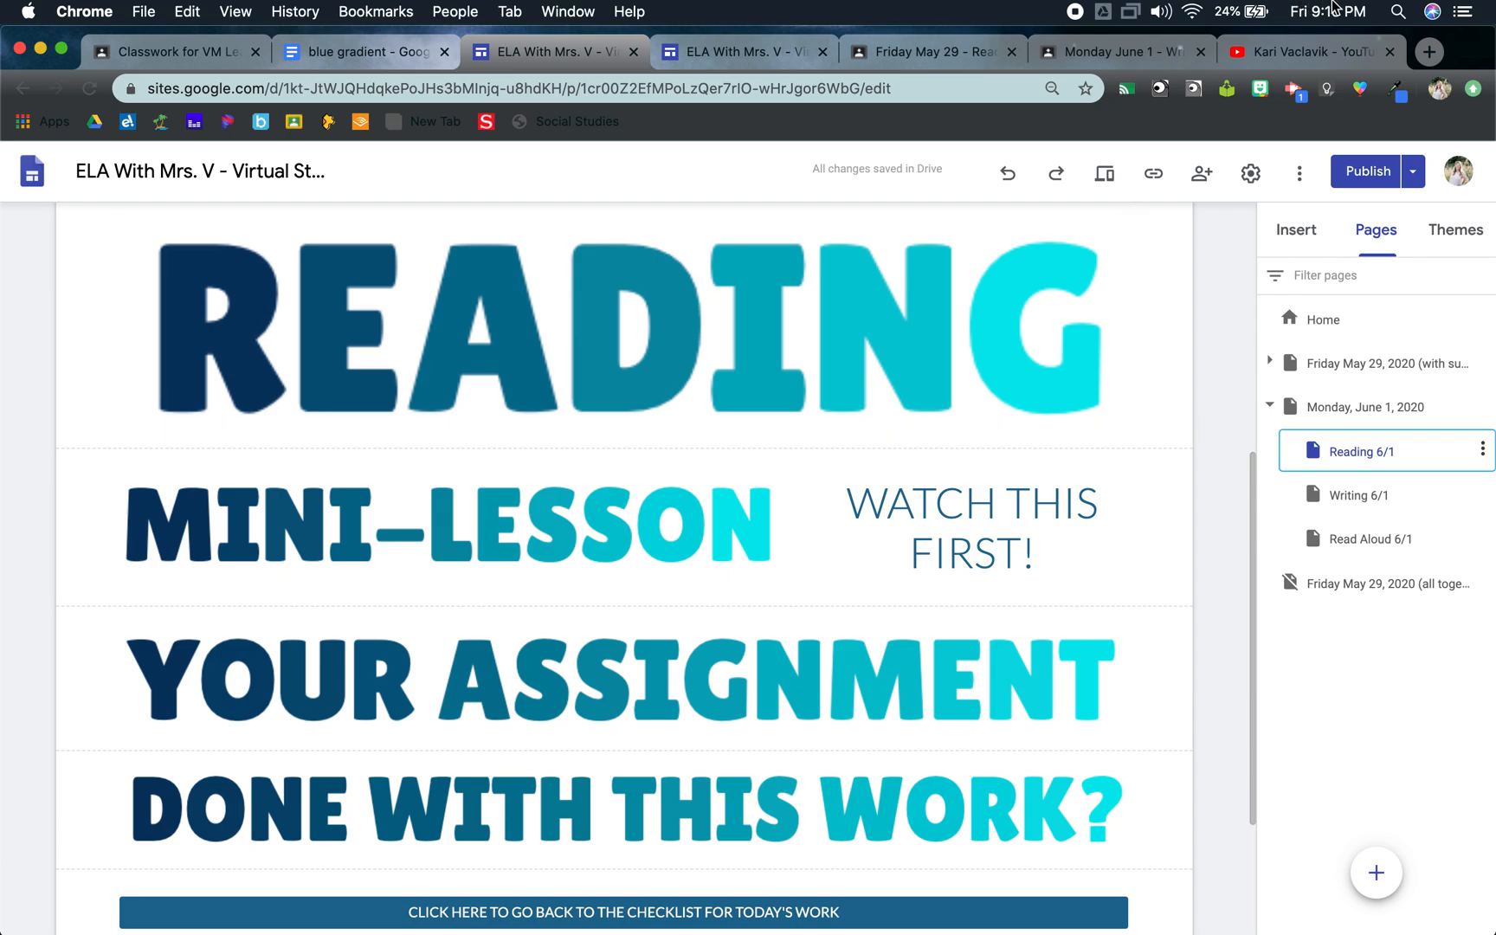
- Switch to YouTube, open the uploaded video "Reading Mini Lesson Quests can be External and Internal", and pause it
click(1313, 55)
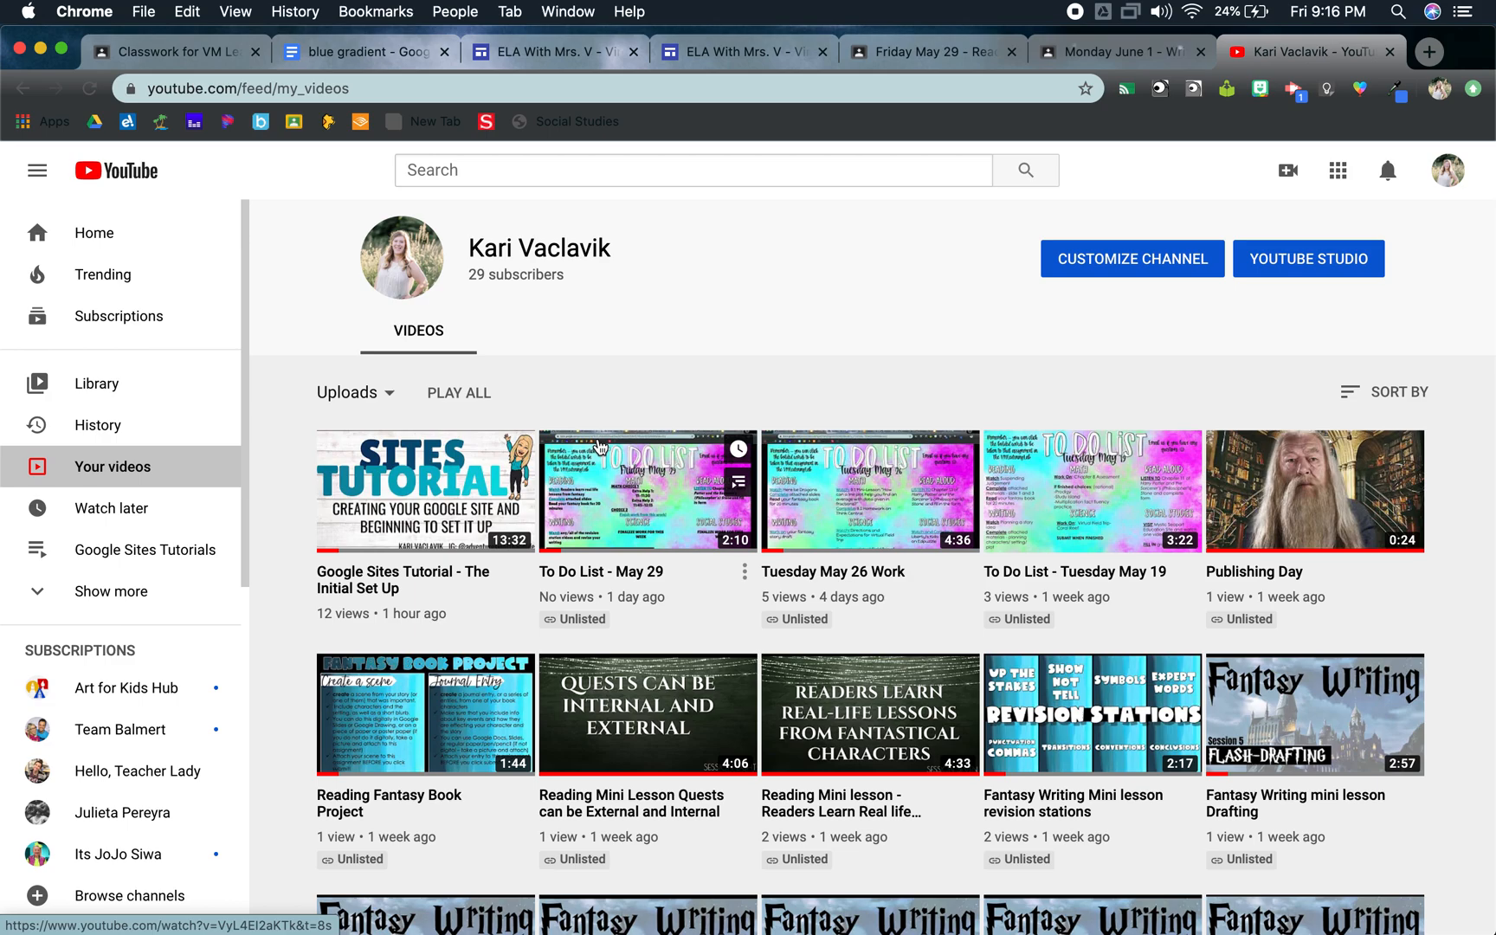
scroll(589, 623, down, 3)
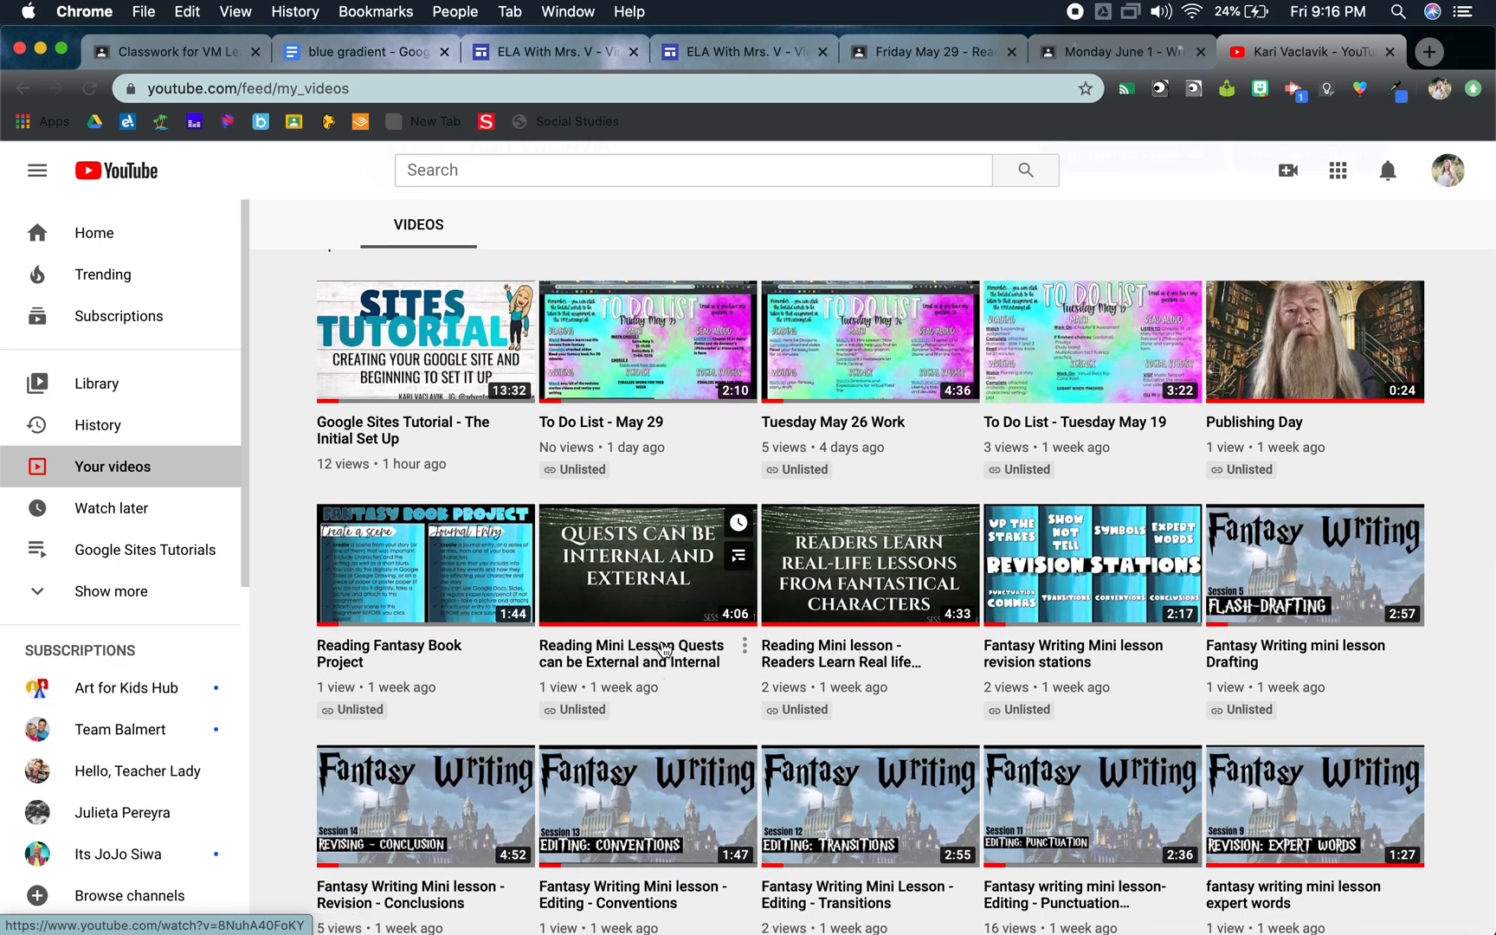
click(629, 589)
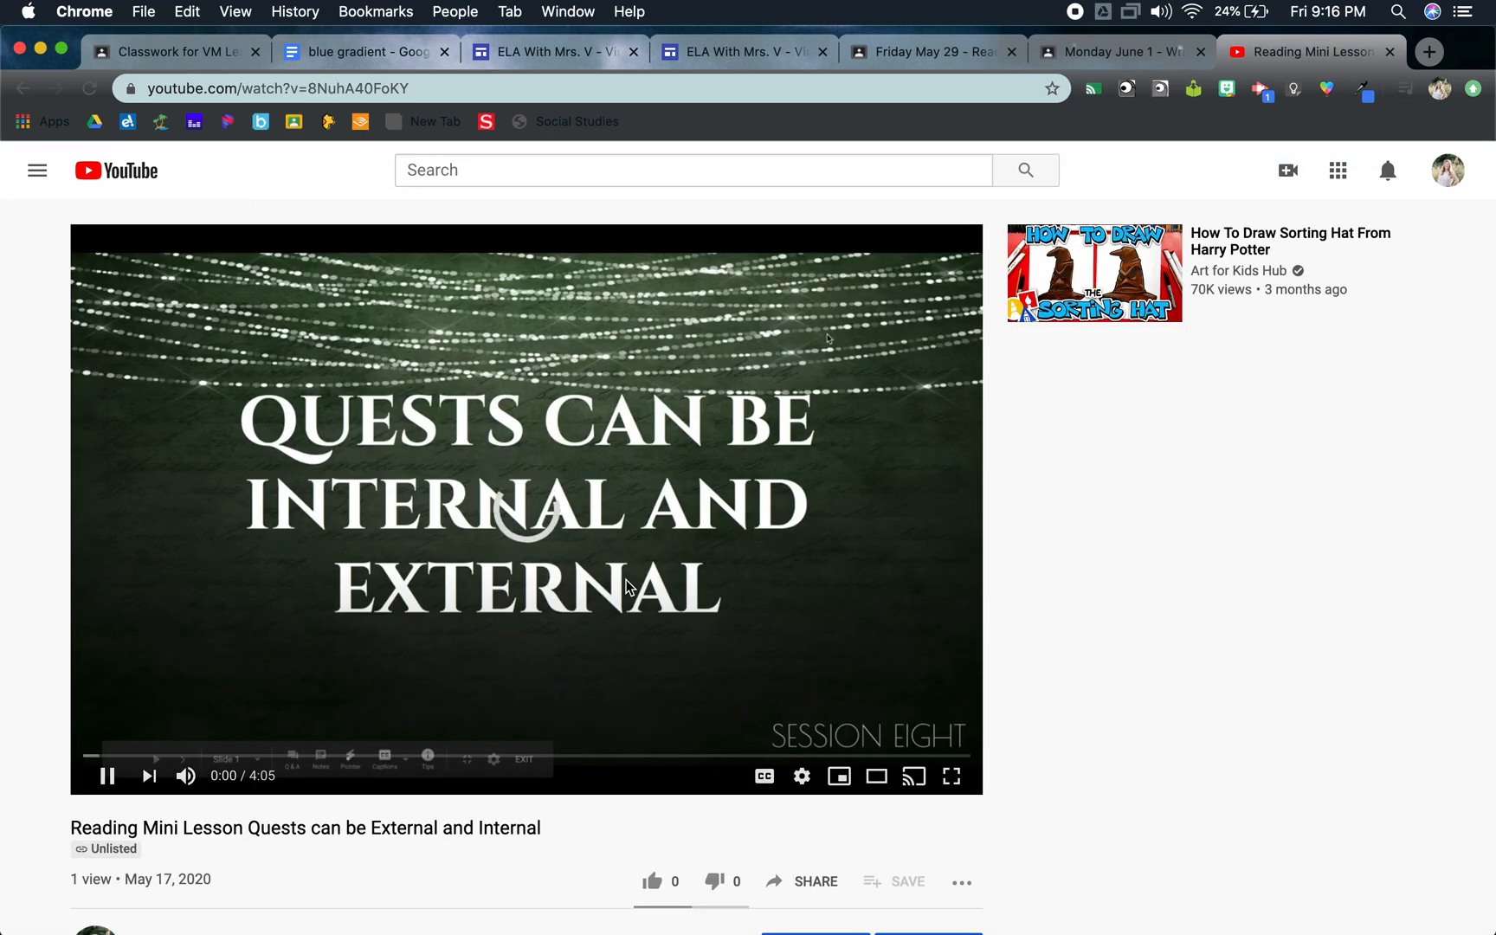
click(106, 776)
- Copy the video's iframe embed code from its sharing options
scroll(559, 775, down, 4)
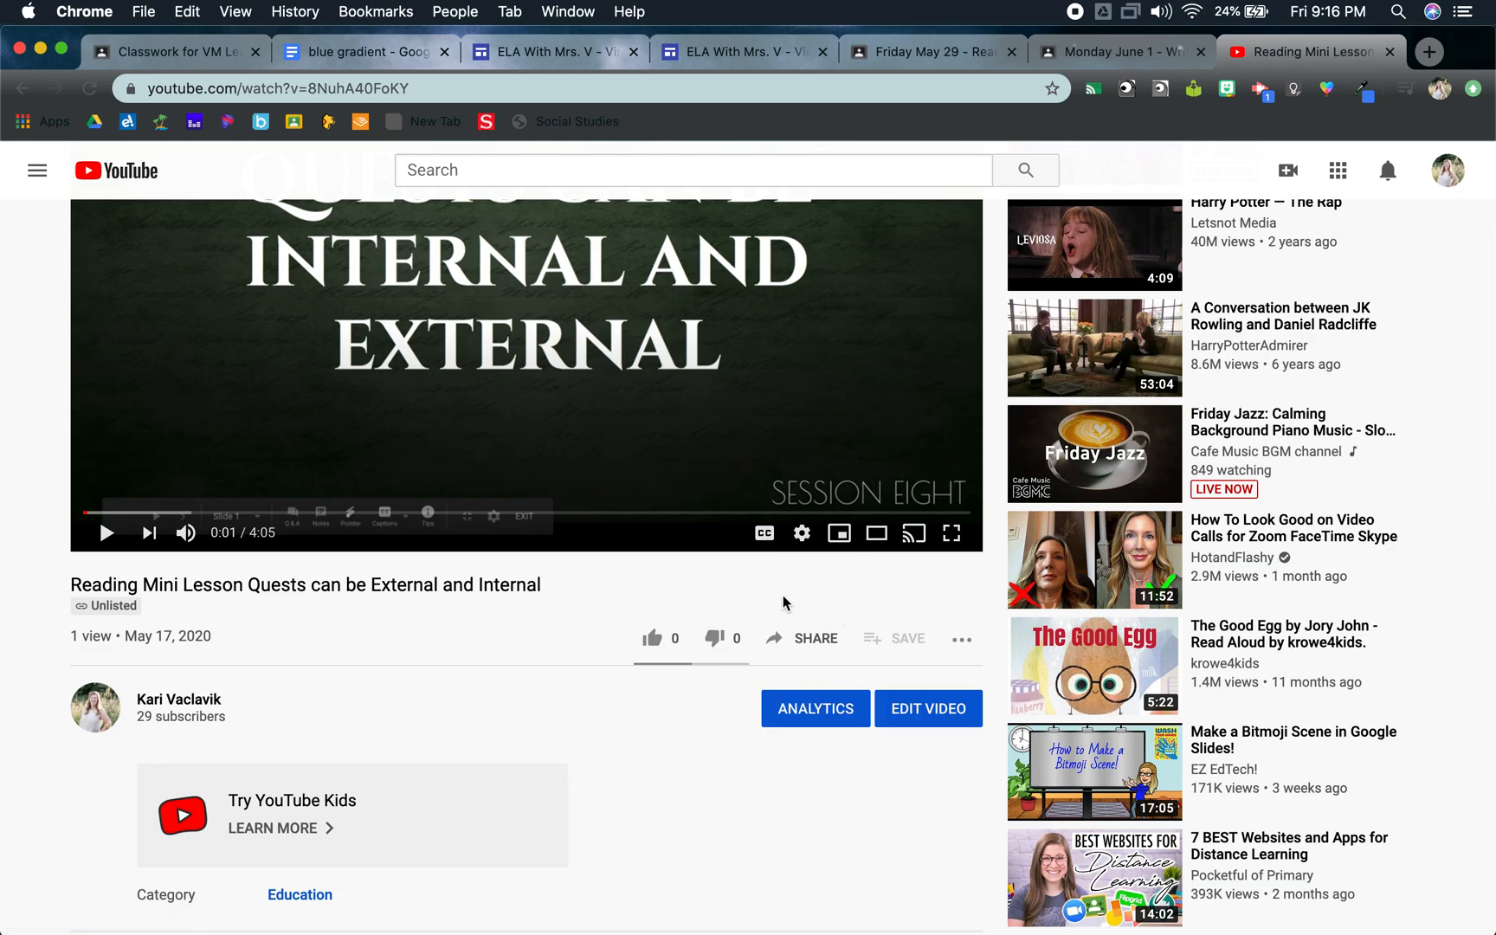
click(818, 642)
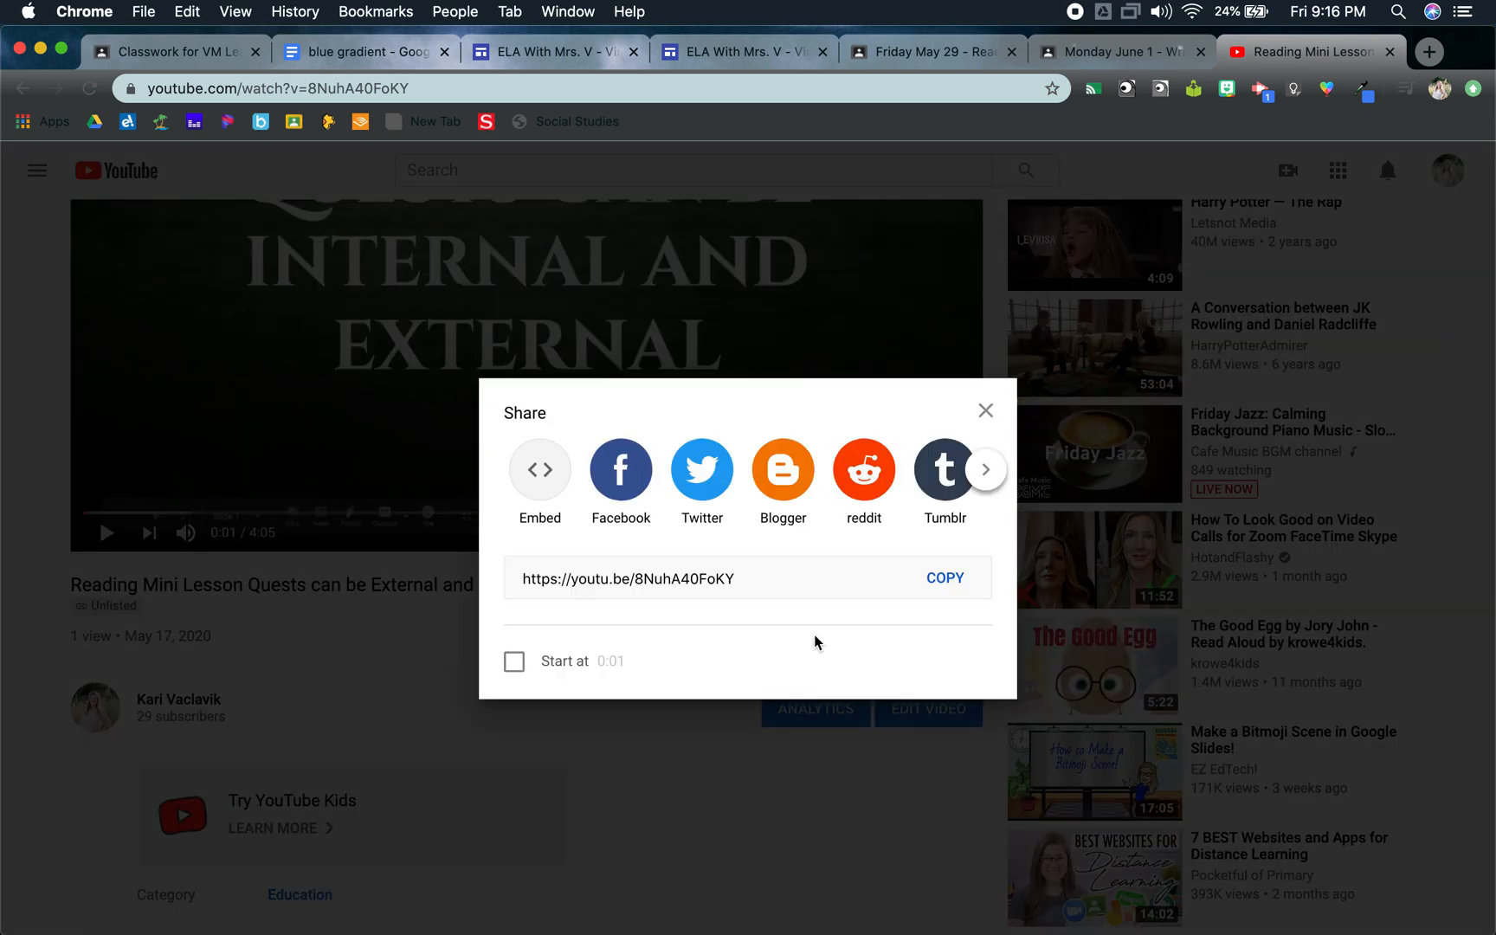
click(545, 471)
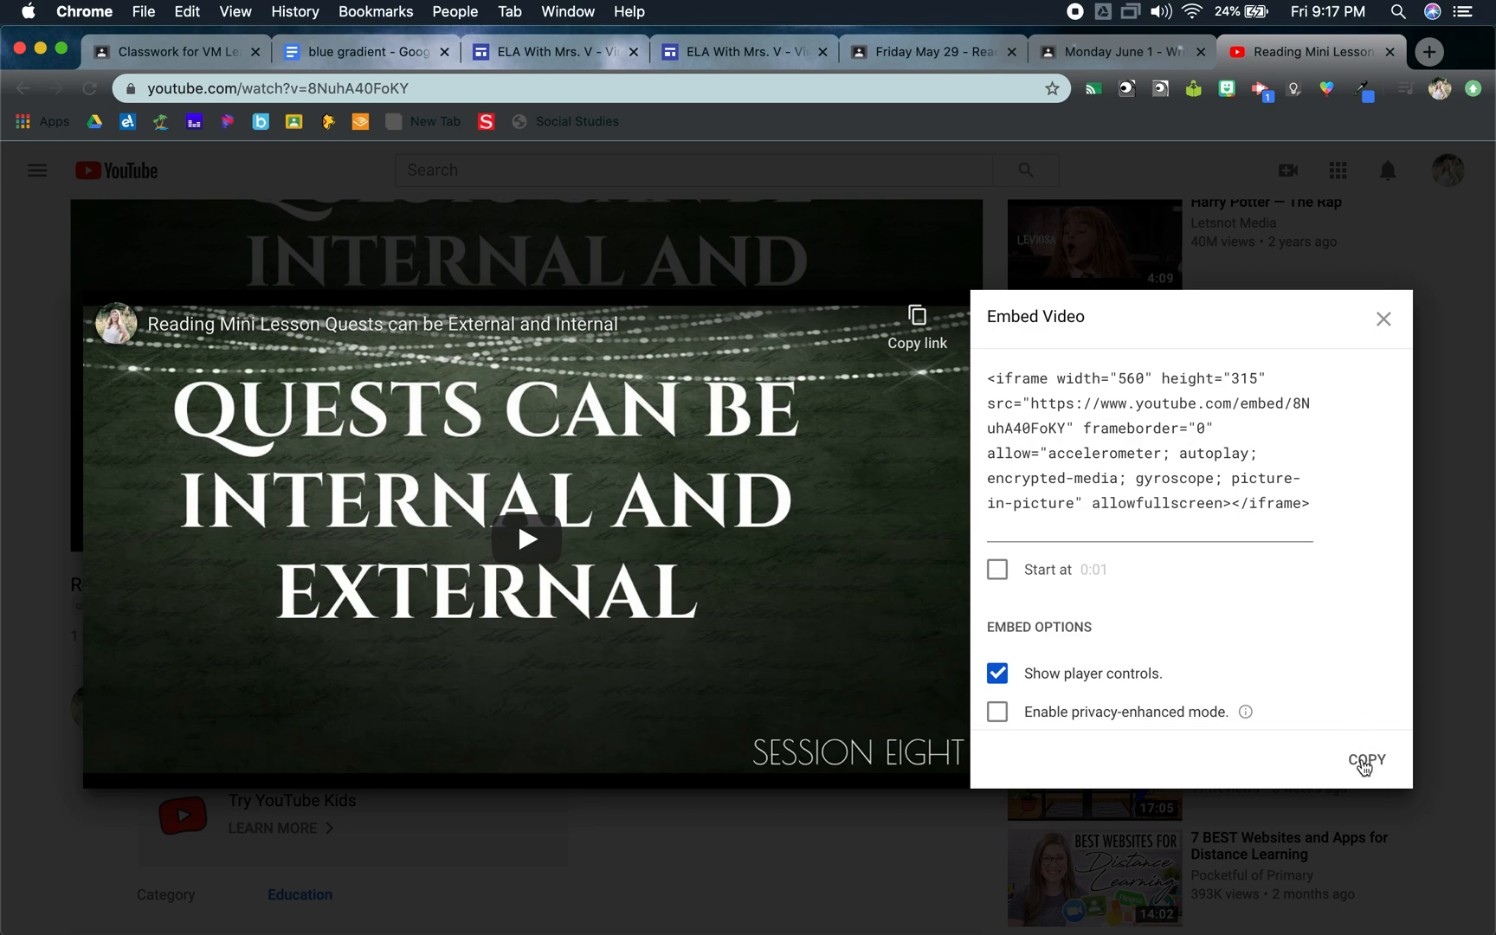
click(1364, 765)
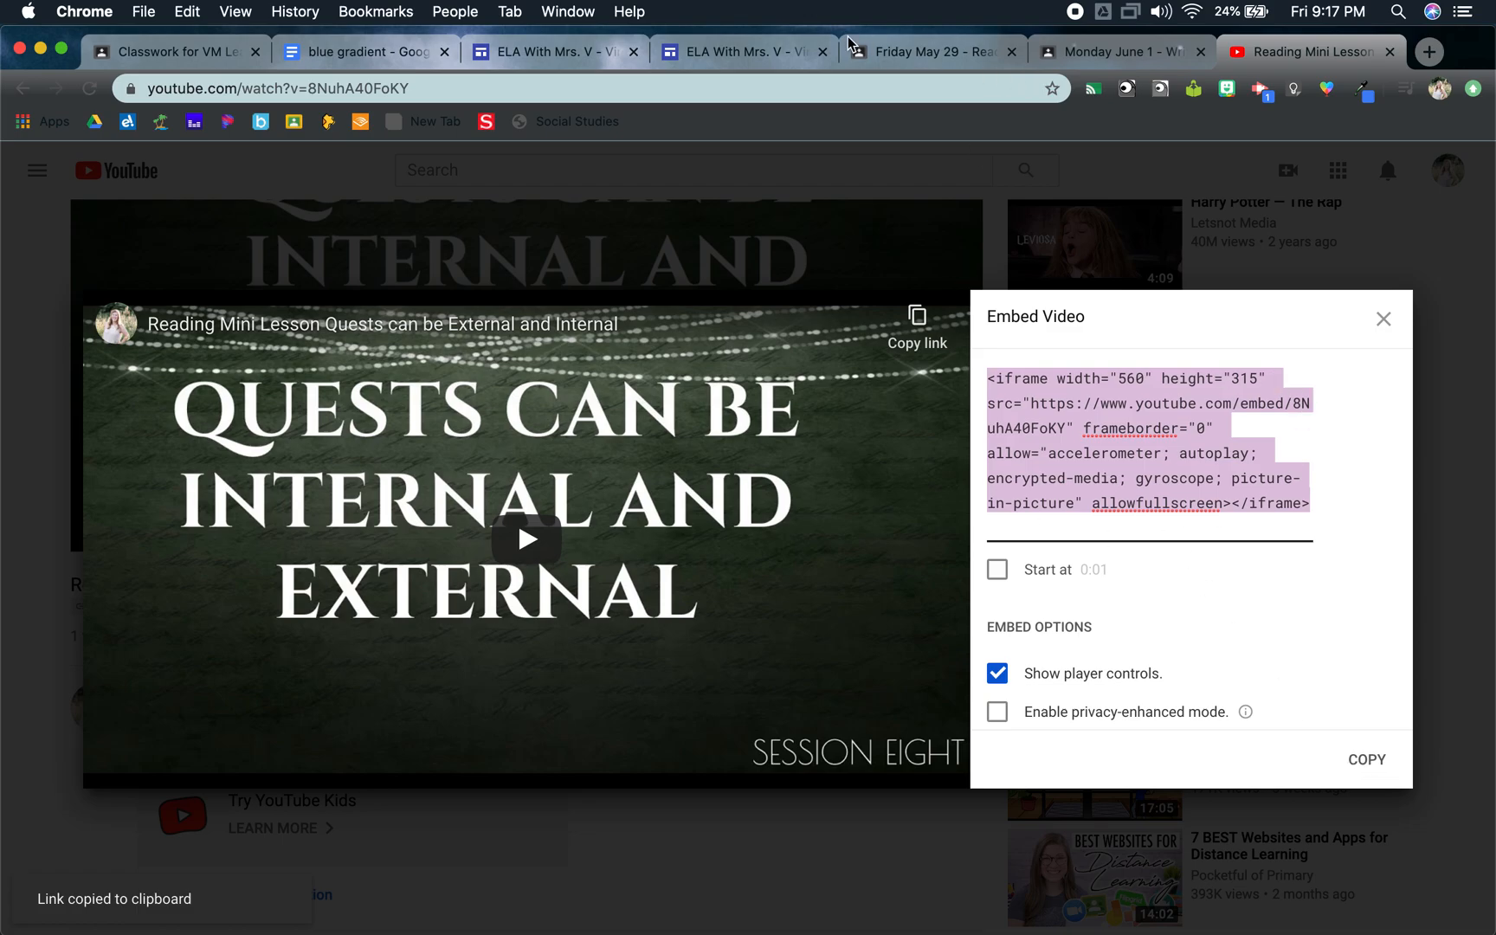
- Return to the Reading 6/1 page in Google Sites and embed the mini-lesson video using the copied code
click(756, 53)
click(530, 53)
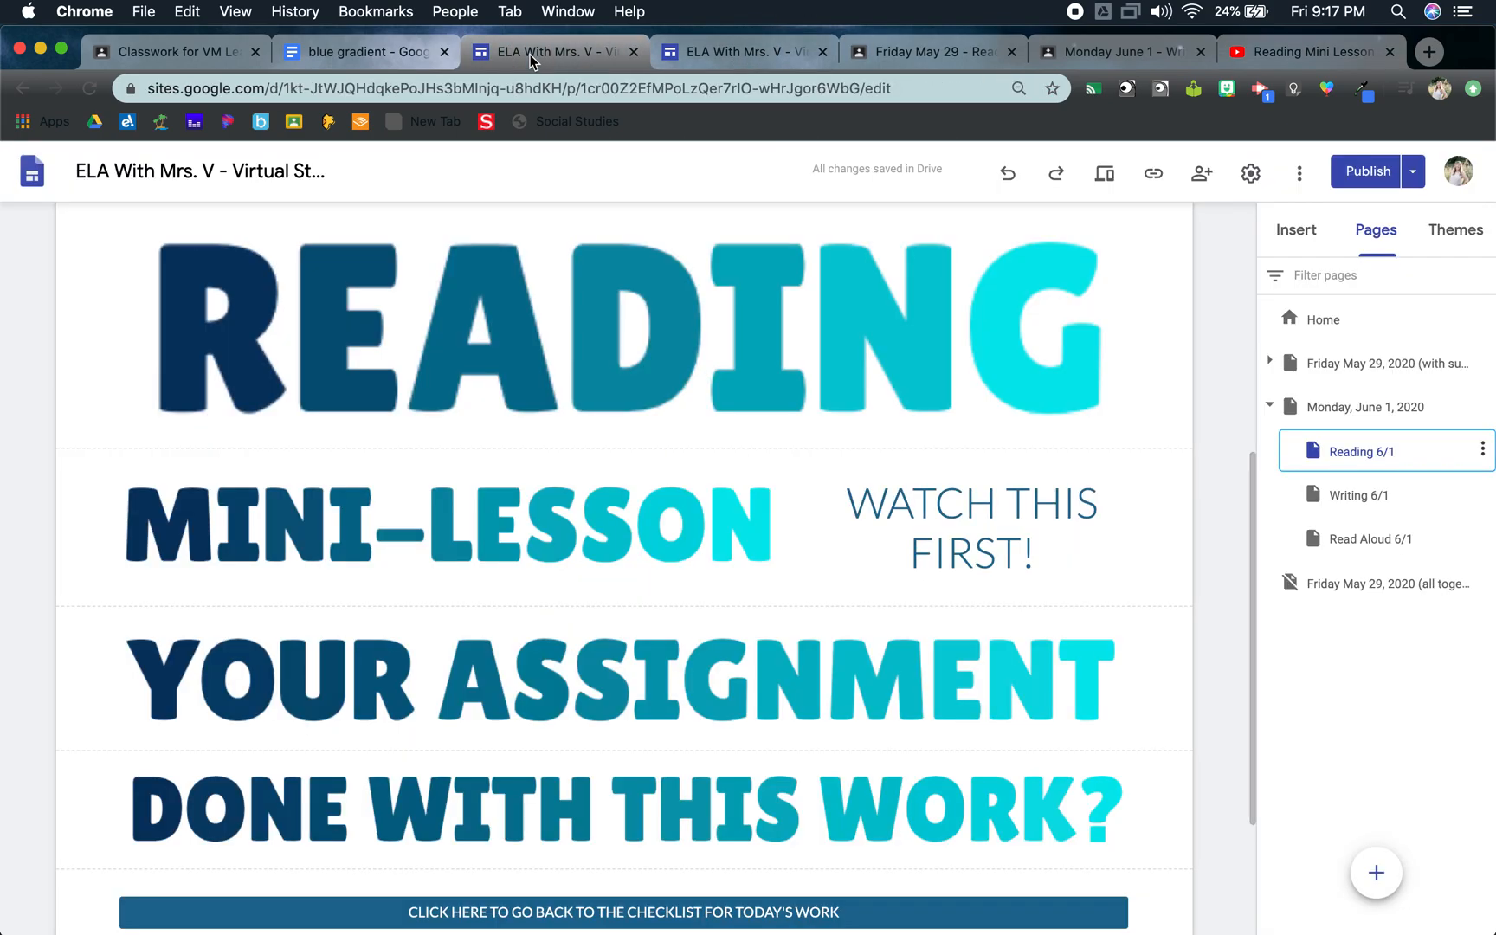
click(1299, 241)
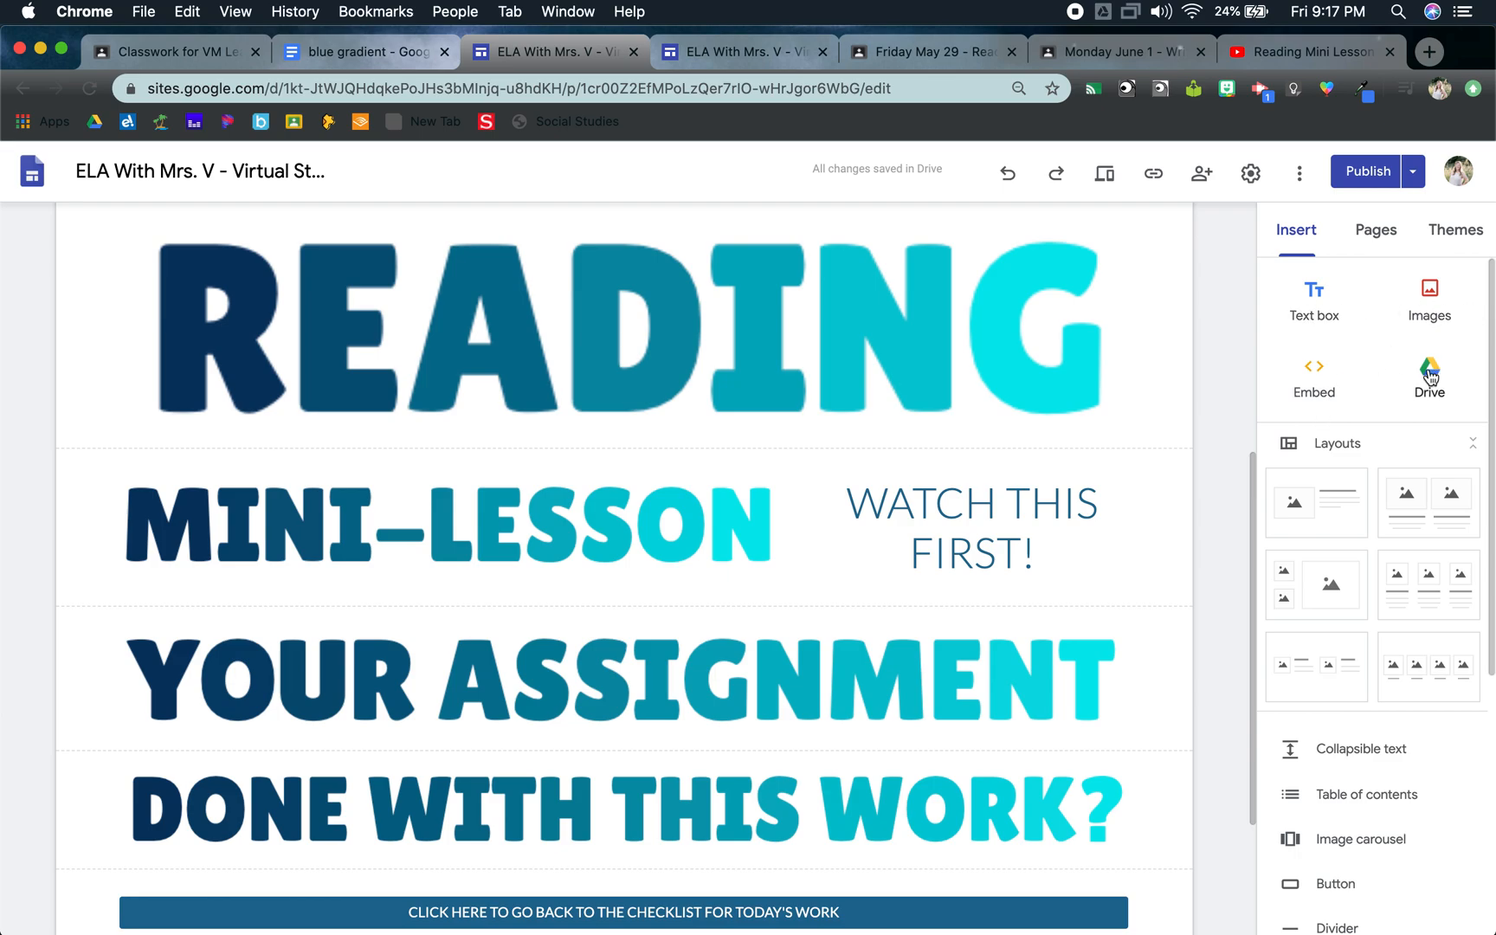
click(1313, 395)
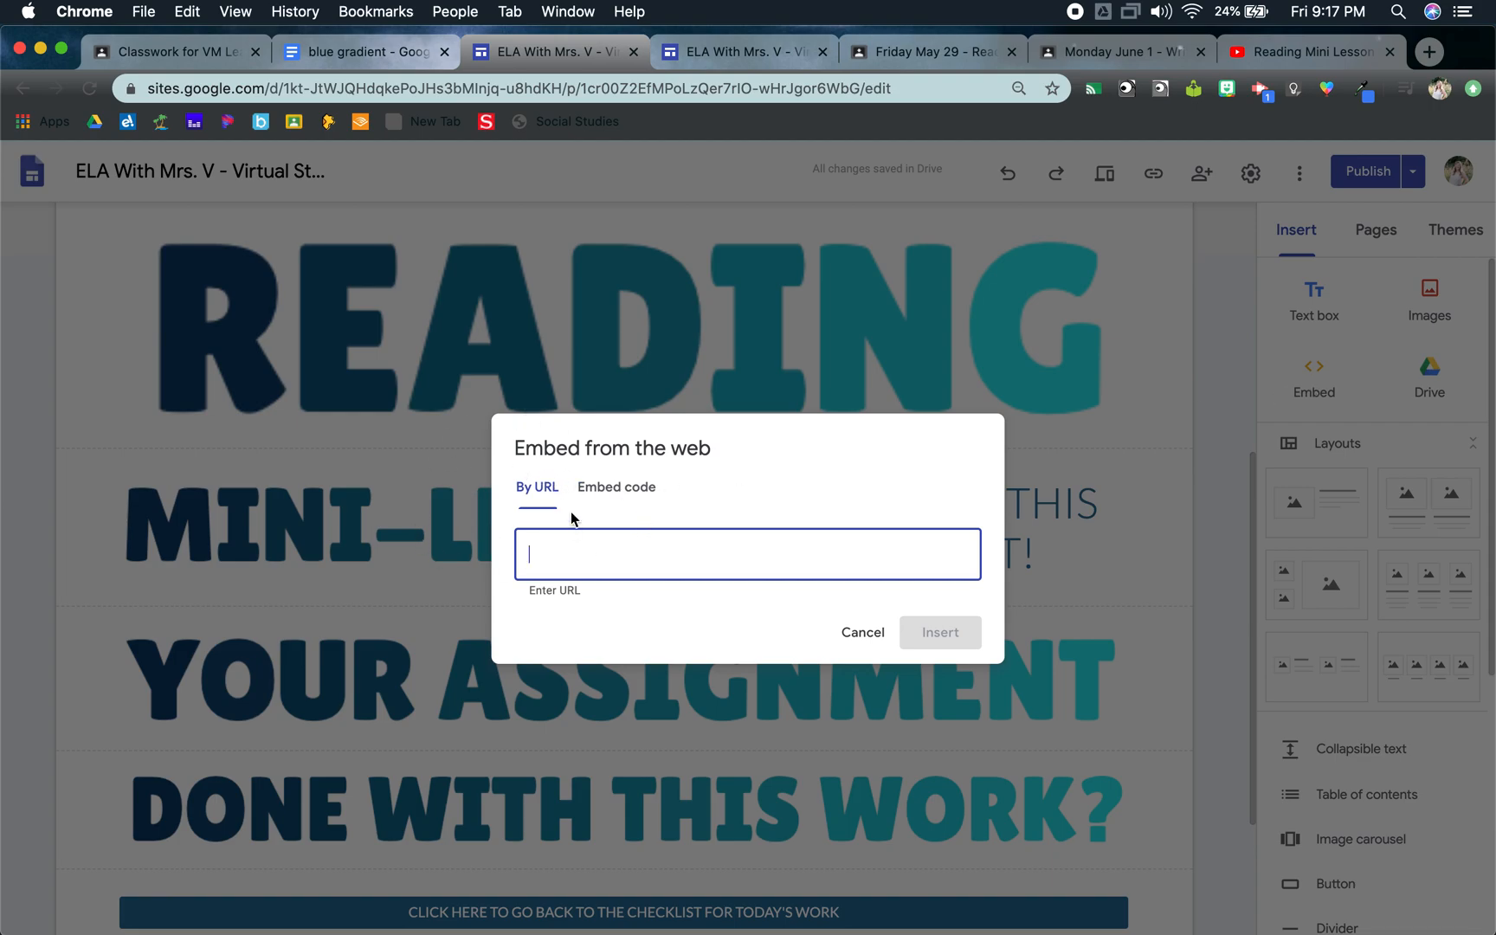
click(635, 495)
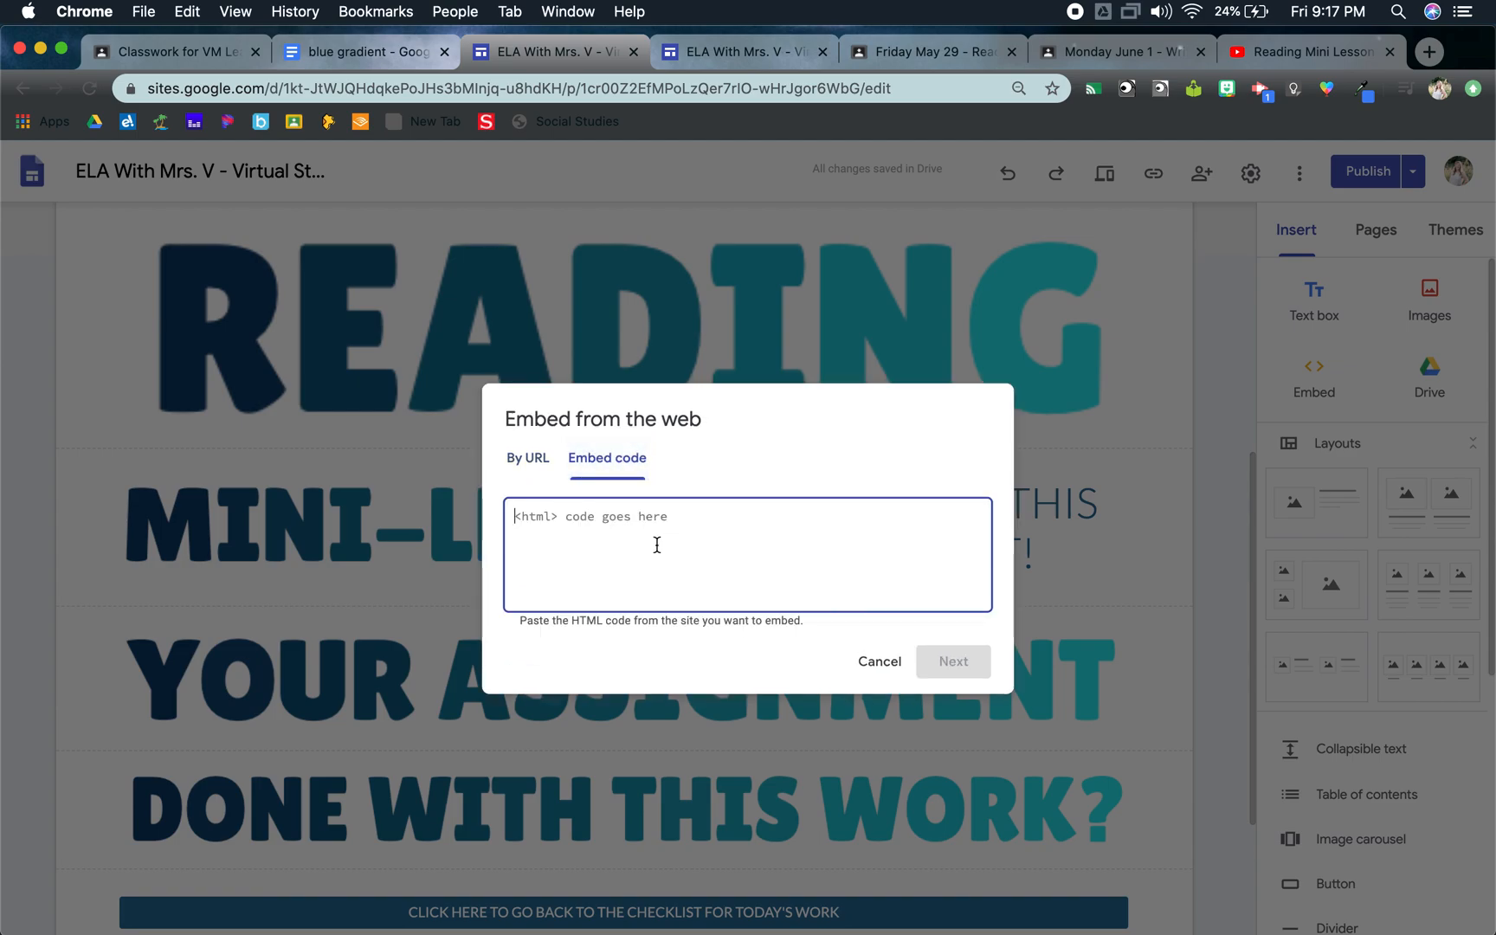
key(super+v)
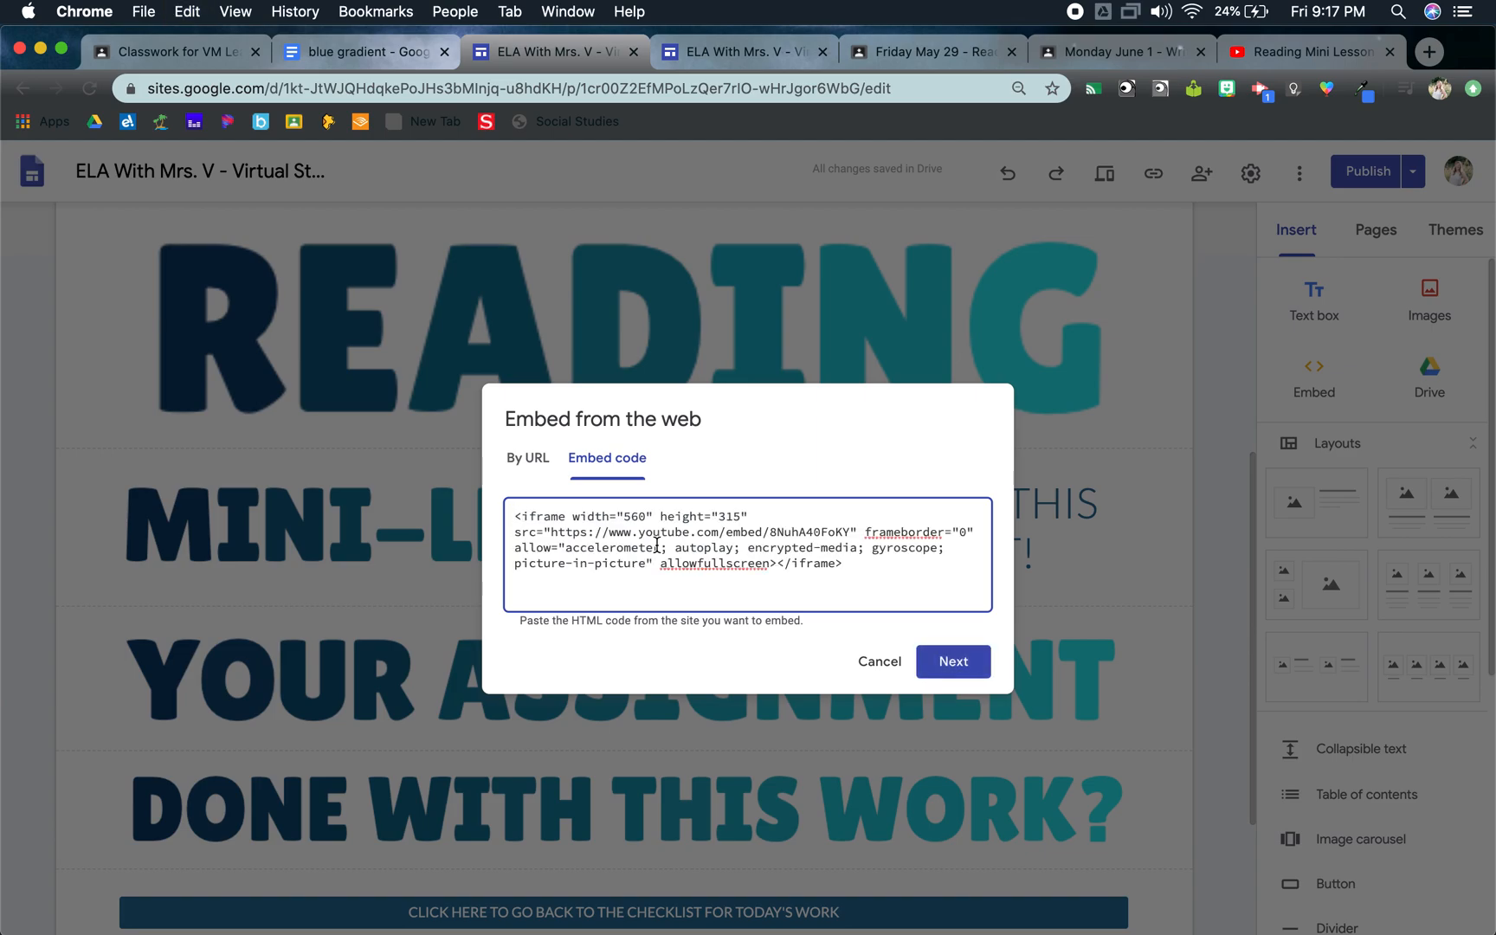
click(953, 662)
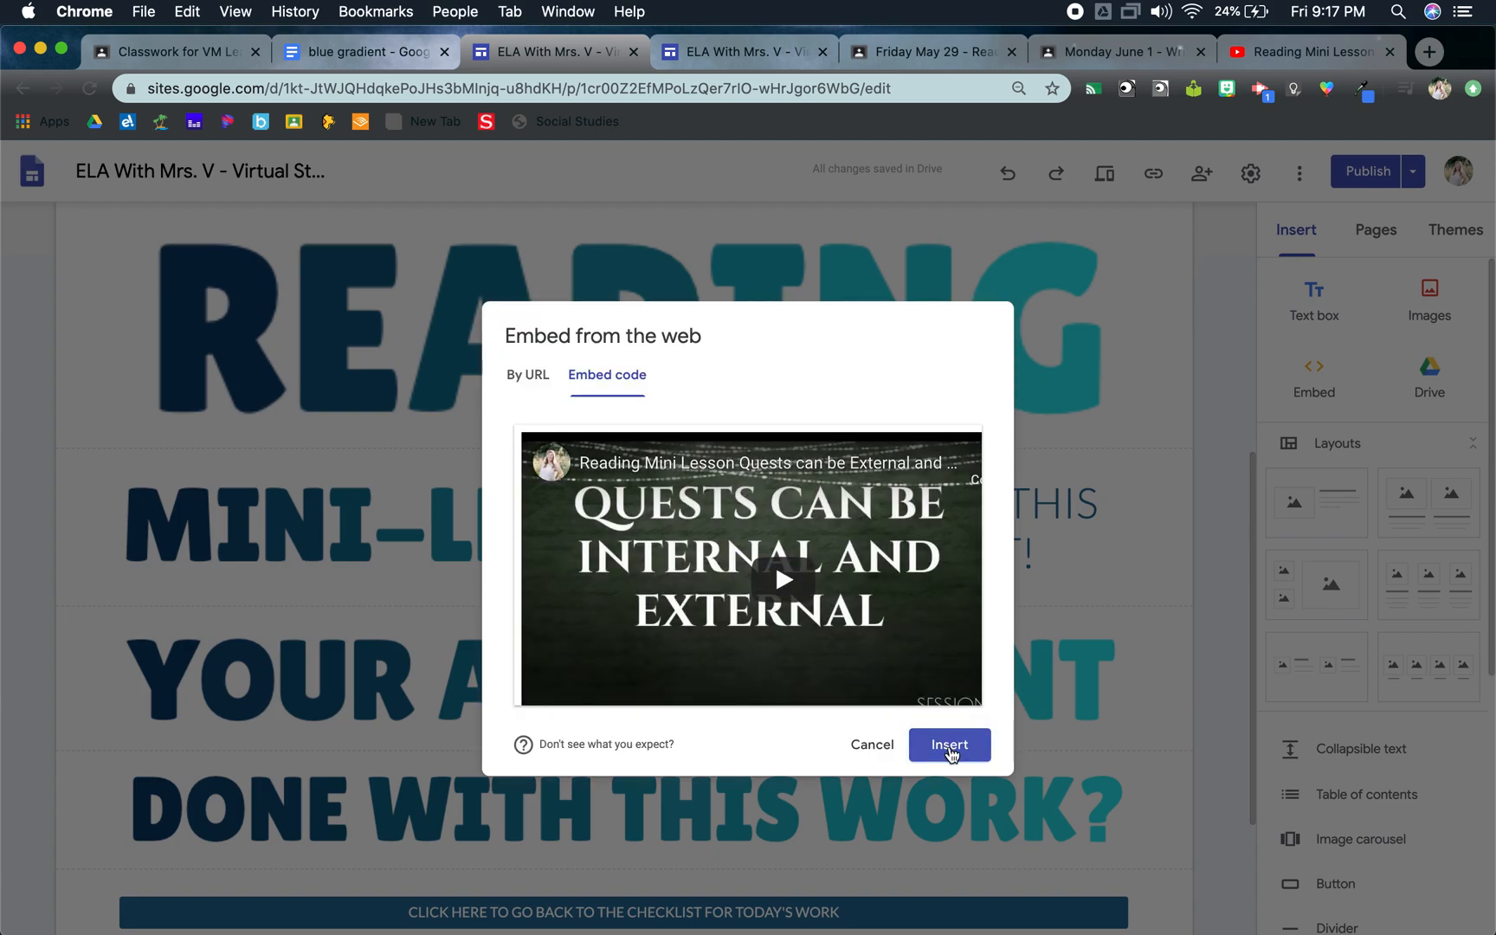
click(949, 745)
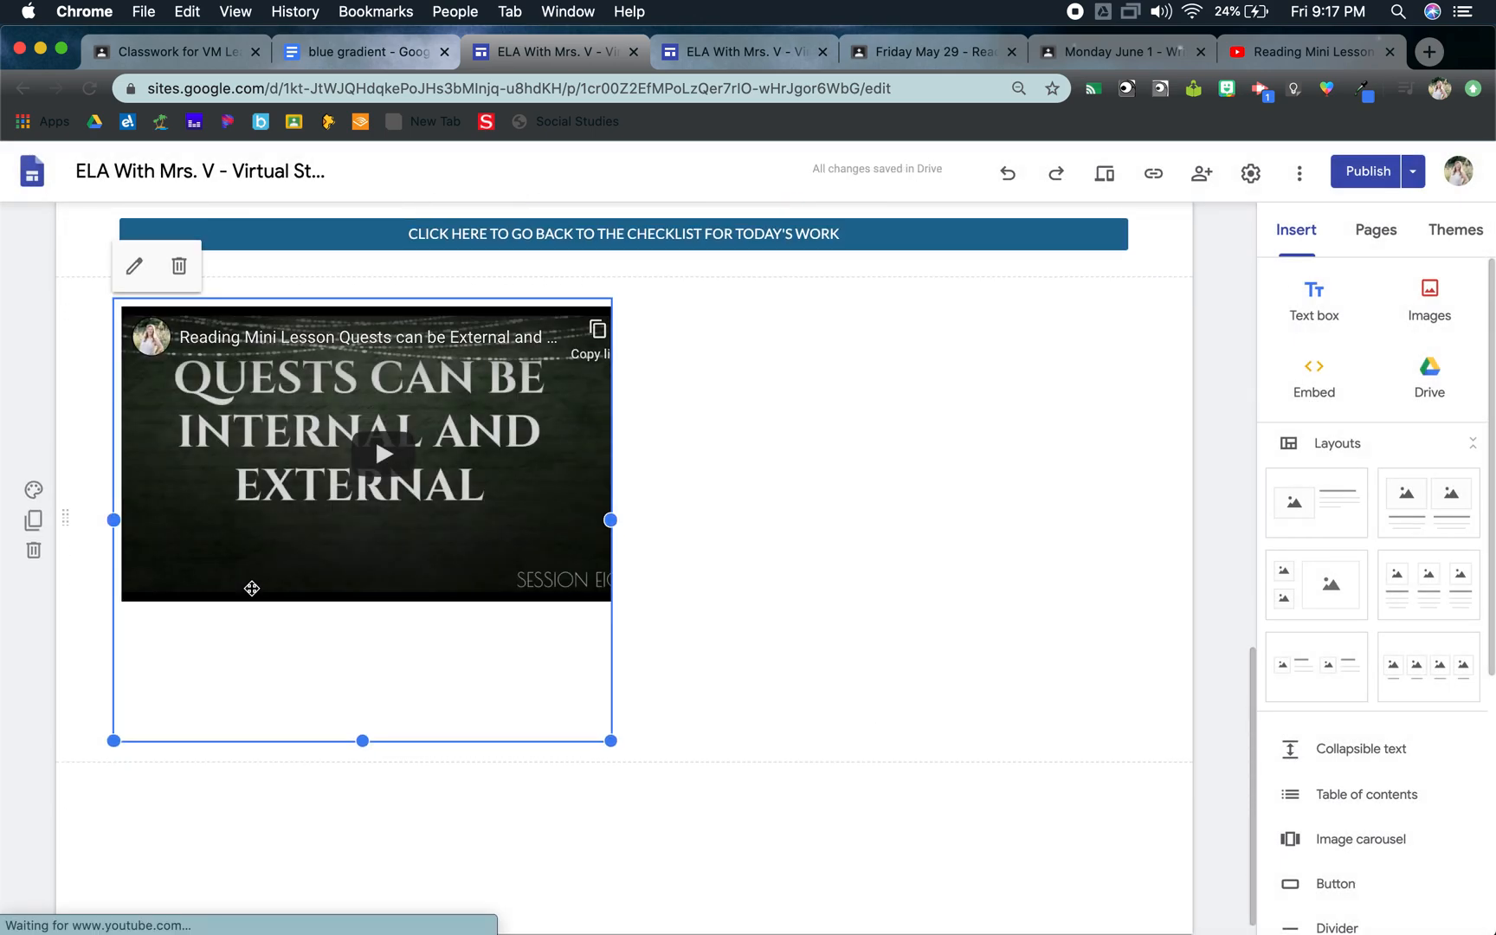
- Move the embedded video's section directly beneath the MINI-LESSON heading and centre the video within it
scroll(252, 589, up, 3)
drag(65, 727, 35, 755)
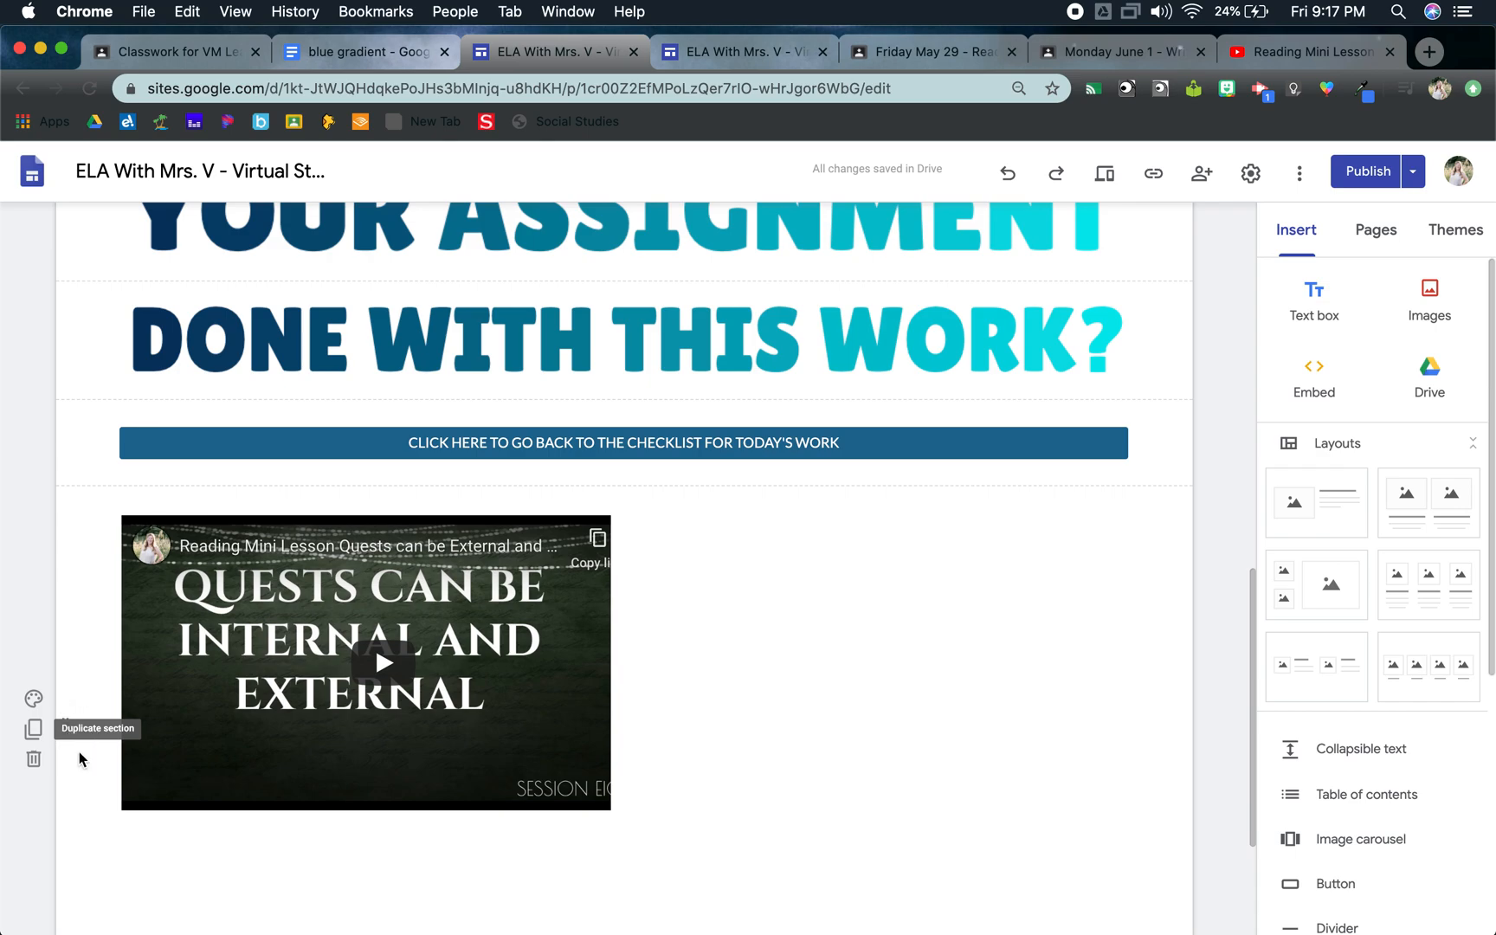
drag(72, 749, 142, 523)
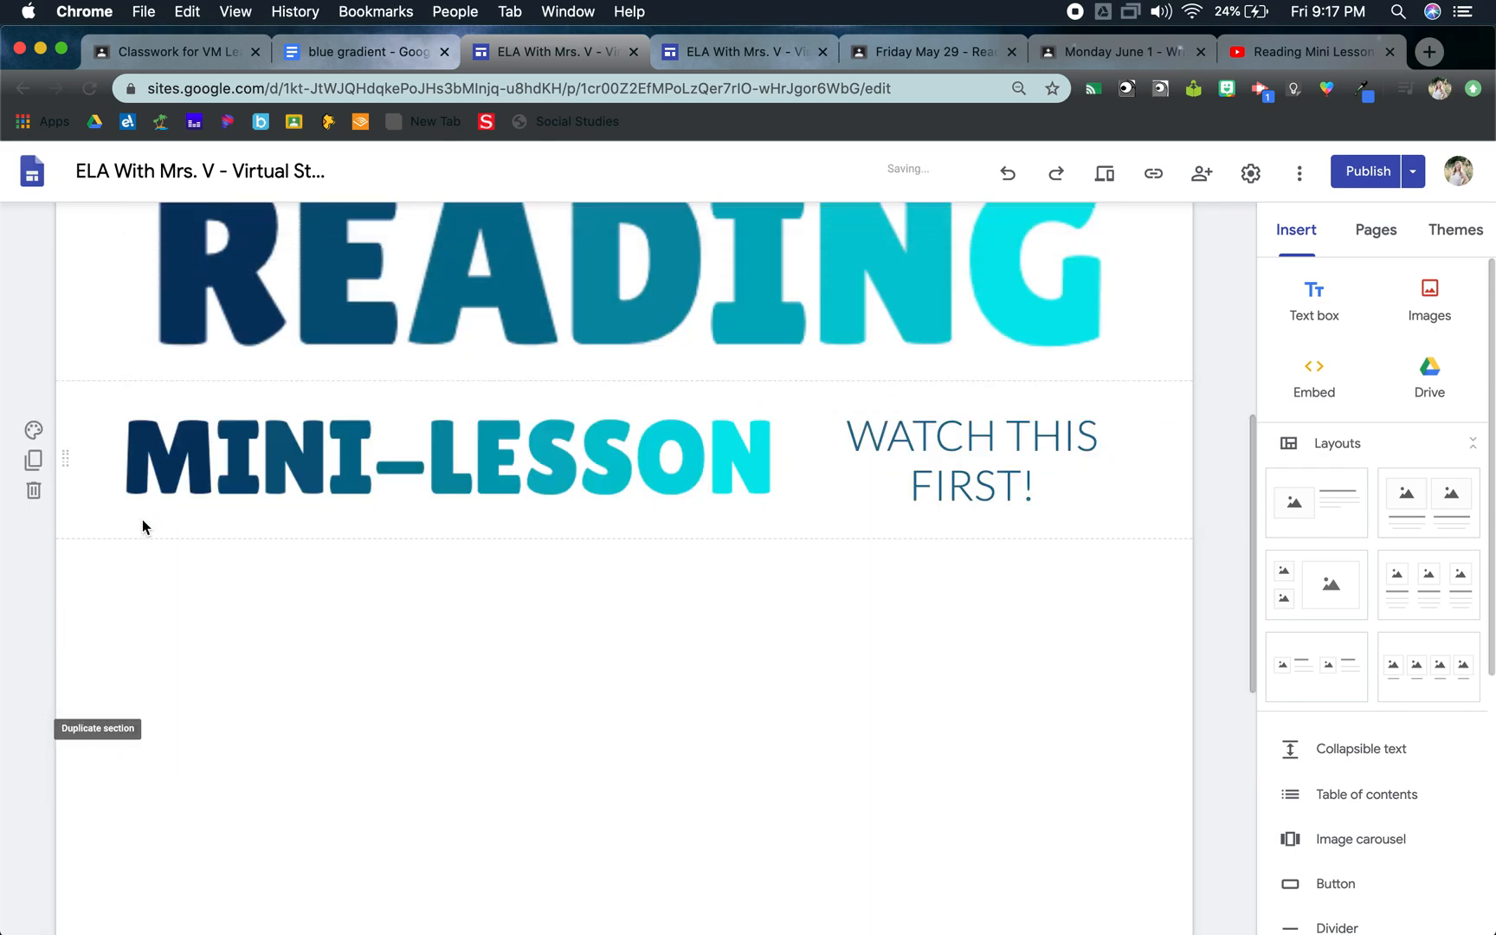
drag(563, 702, 699, 692)
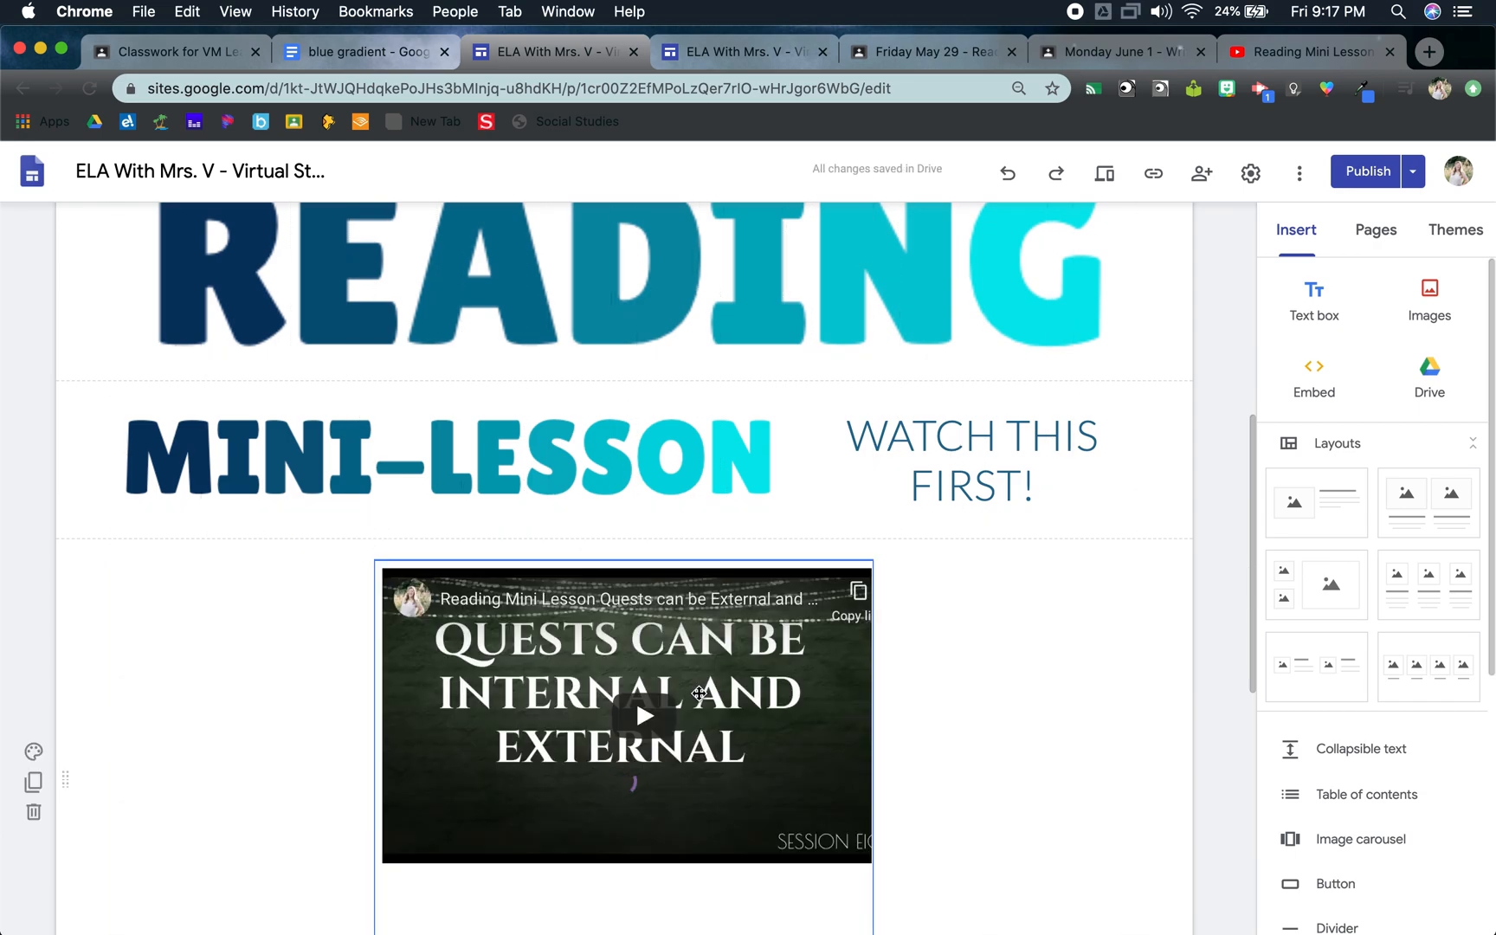
- Widen the embedded video's frame so the full width of the player fits
scroll(896, 599, down, 2)
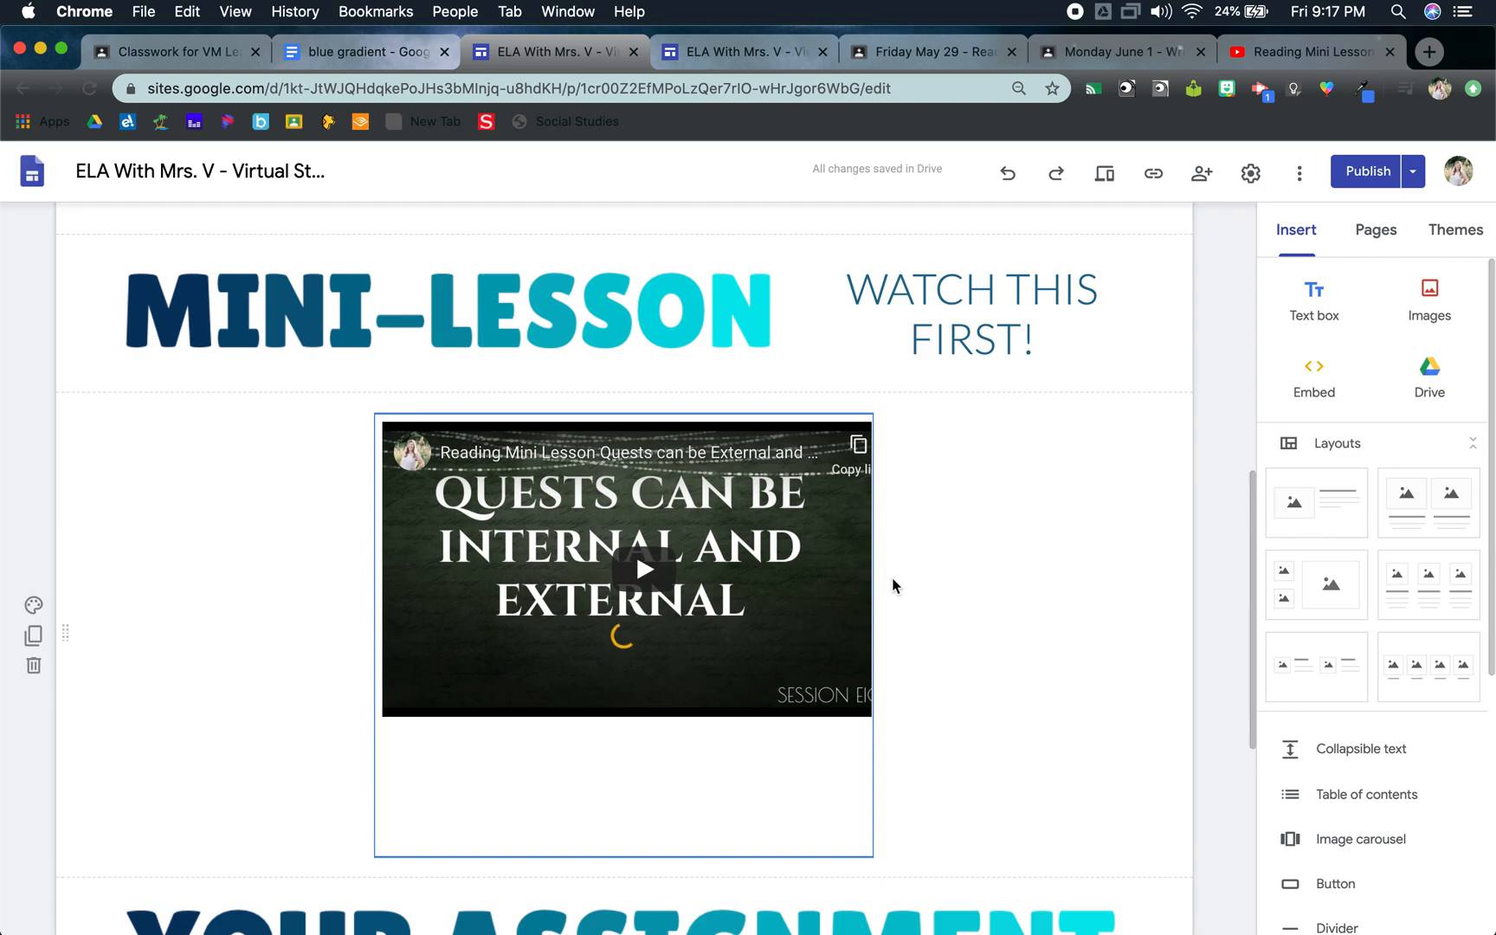
click(862, 581)
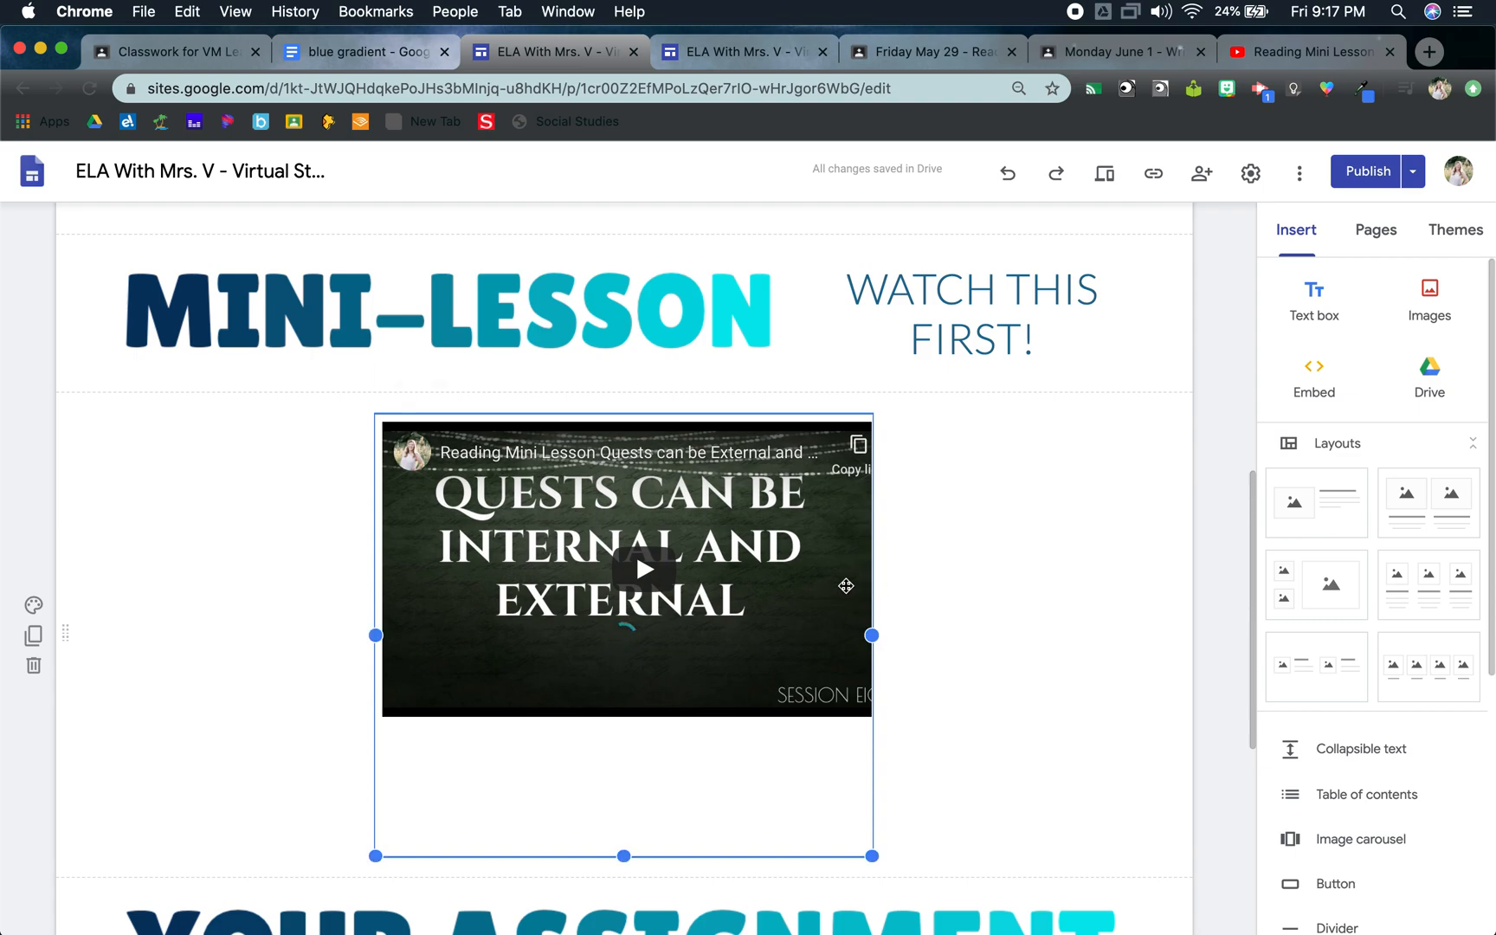
drag(874, 635, 905, 635)
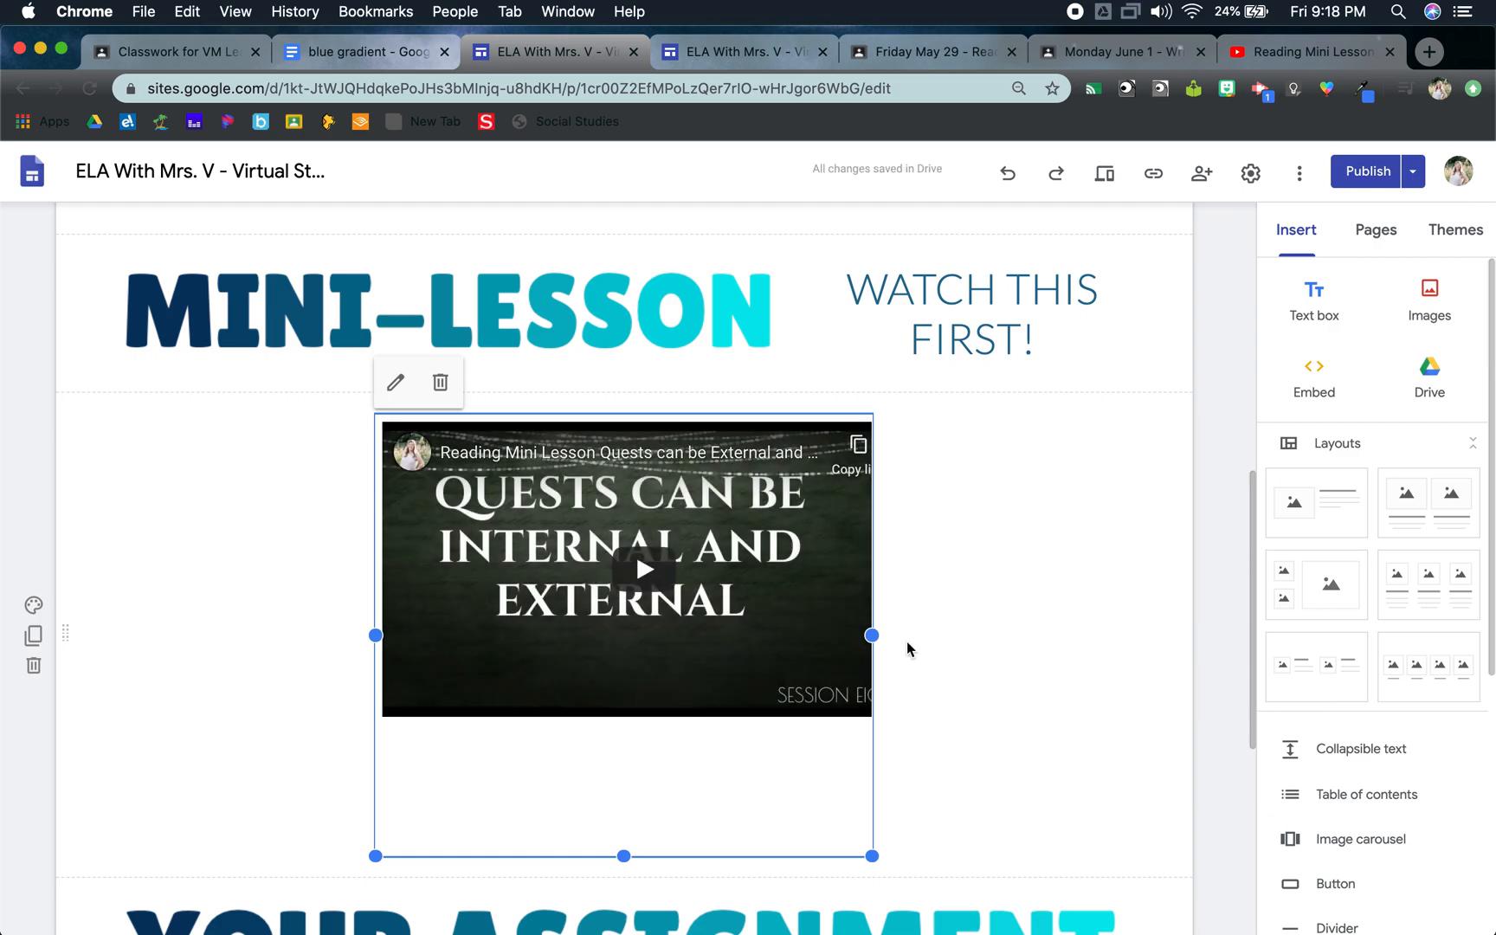
drag(869, 638, 956, 651)
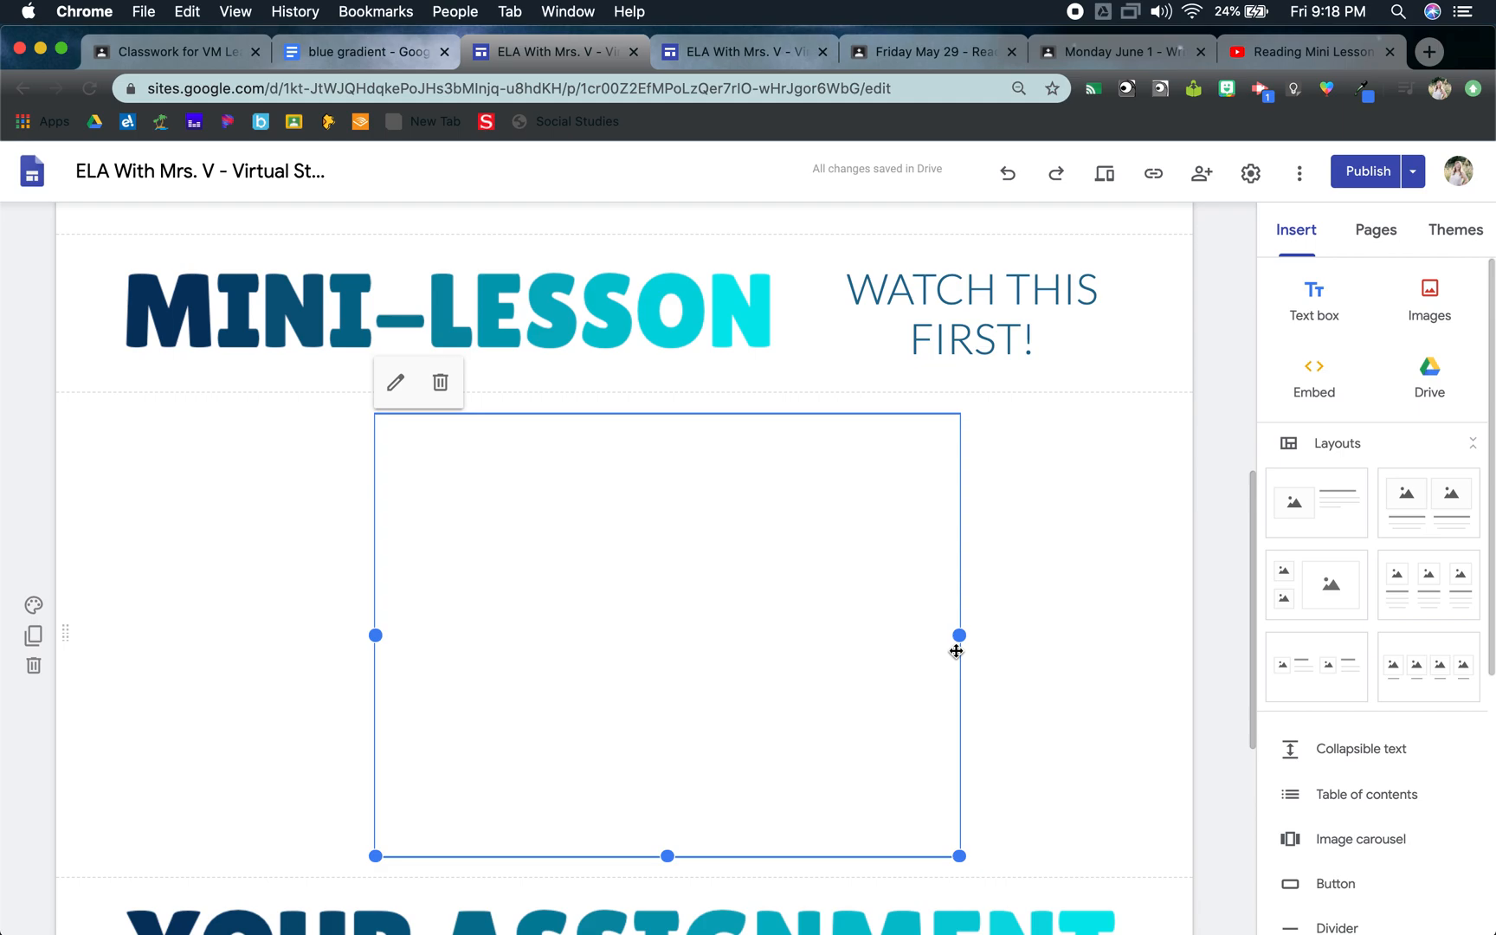
- Give the video section a solid blue background and shorten the video frame to remove the empty space below the player
click(34, 605)
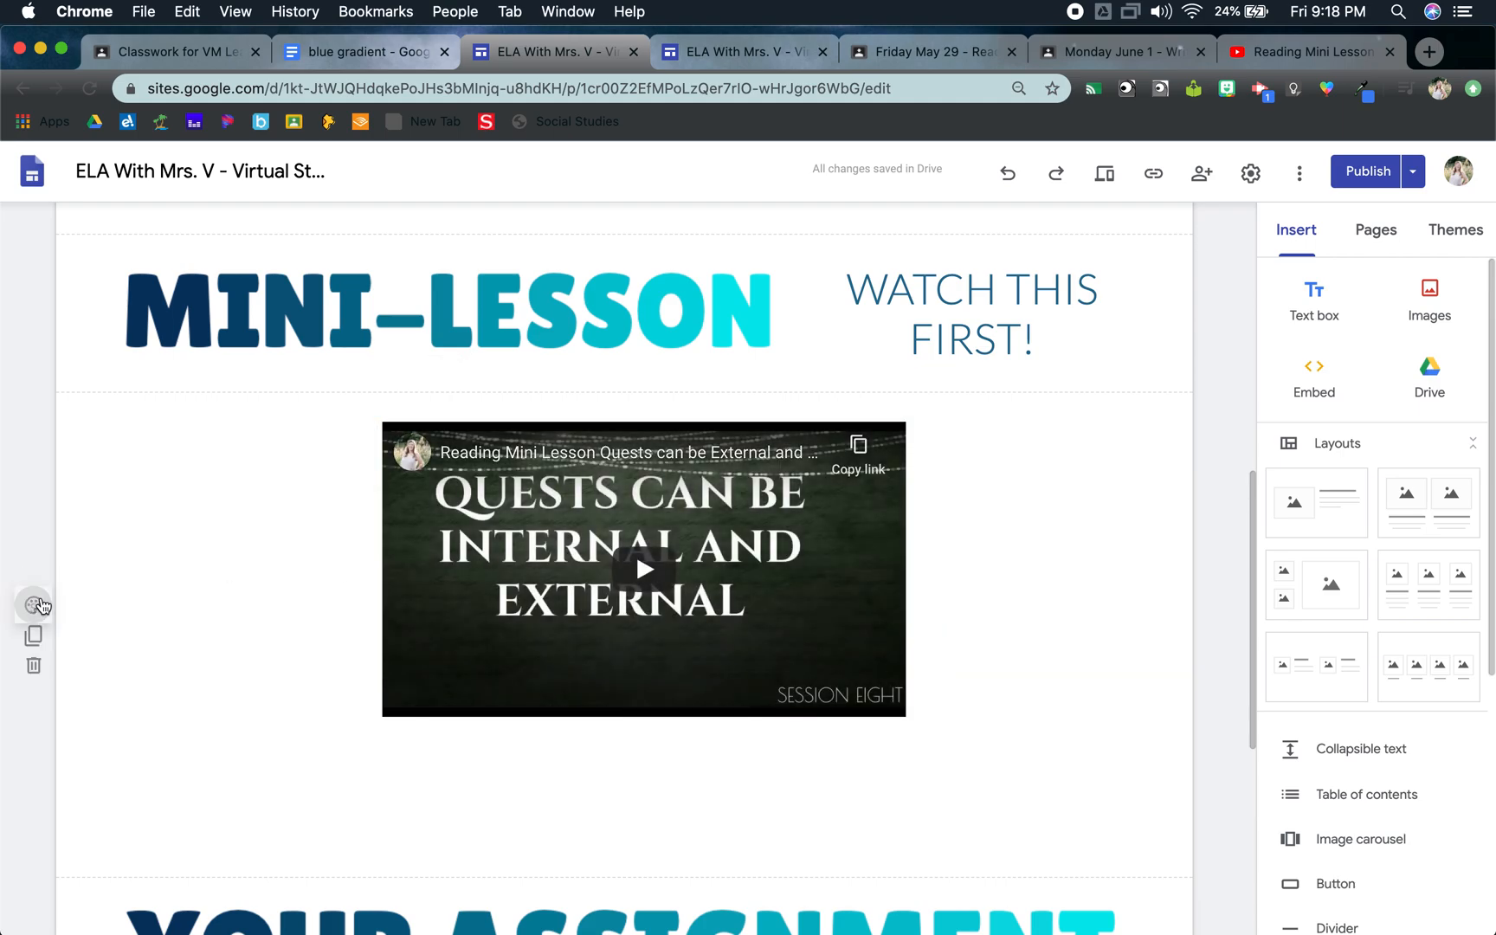
click(147, 716)
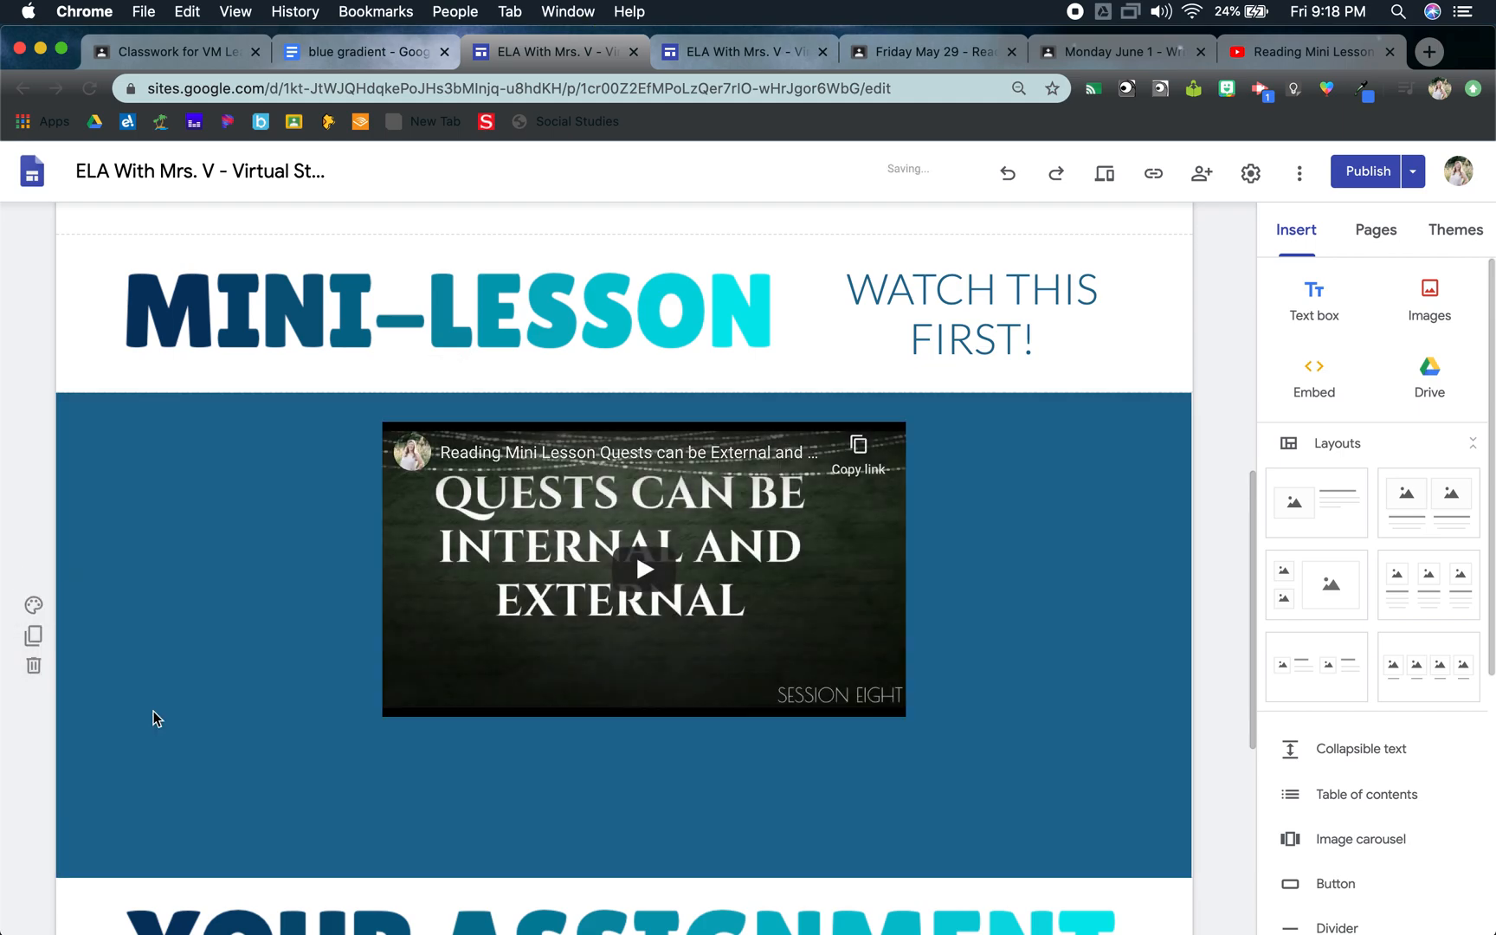
click(631, 700)
drag(667, 858, 662, 734)
click(1221, 519)
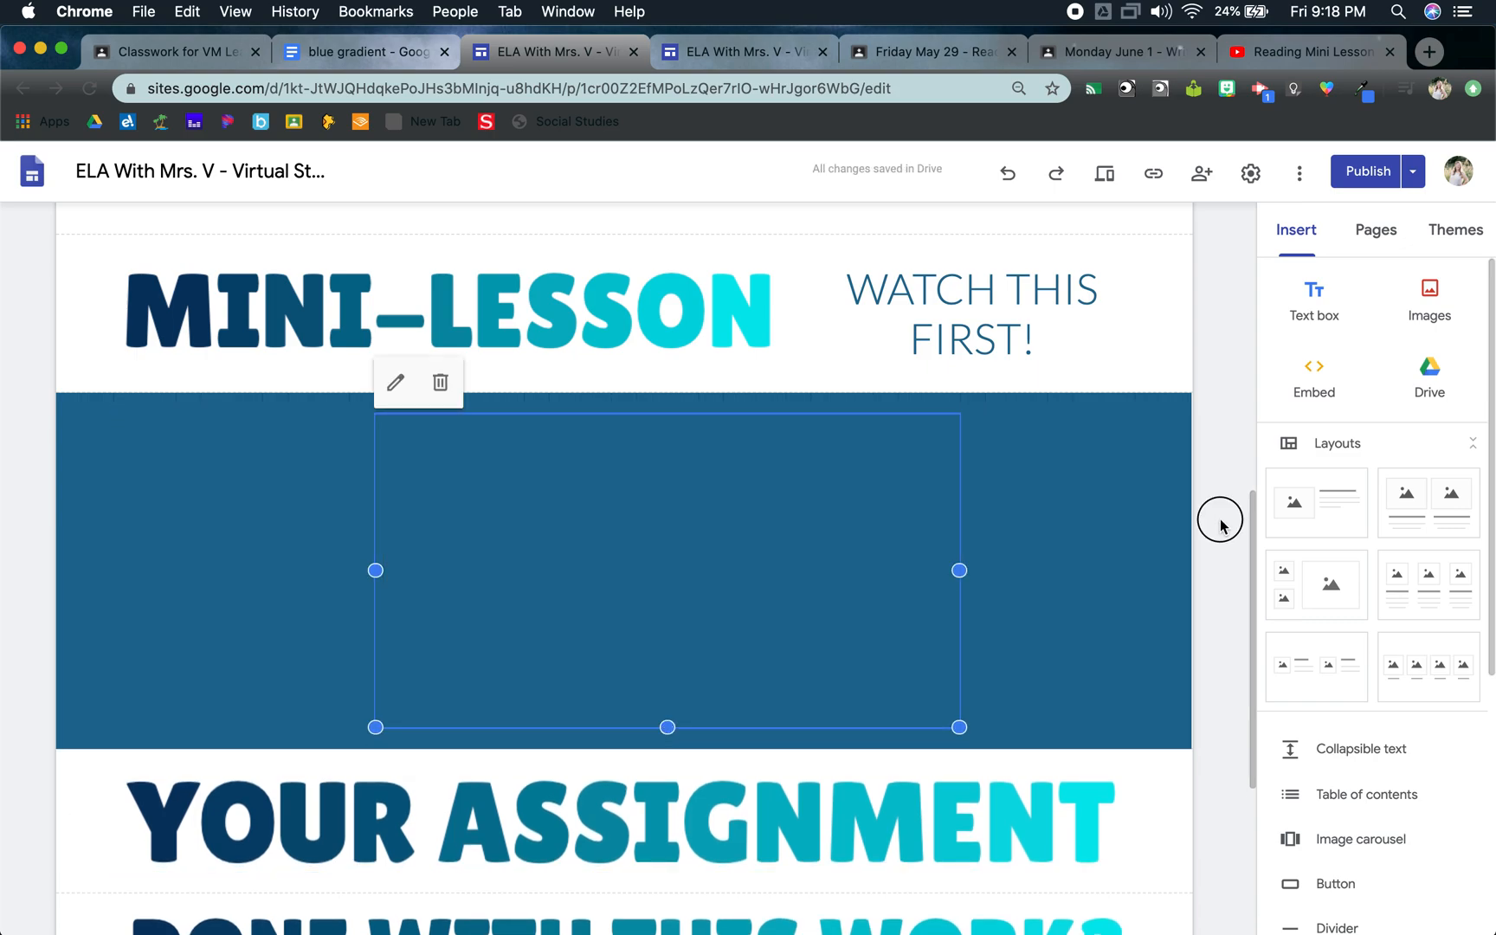
- Search Google Drive from the site editor for "quests can be internal"
scroll(551, 305, down, 4)
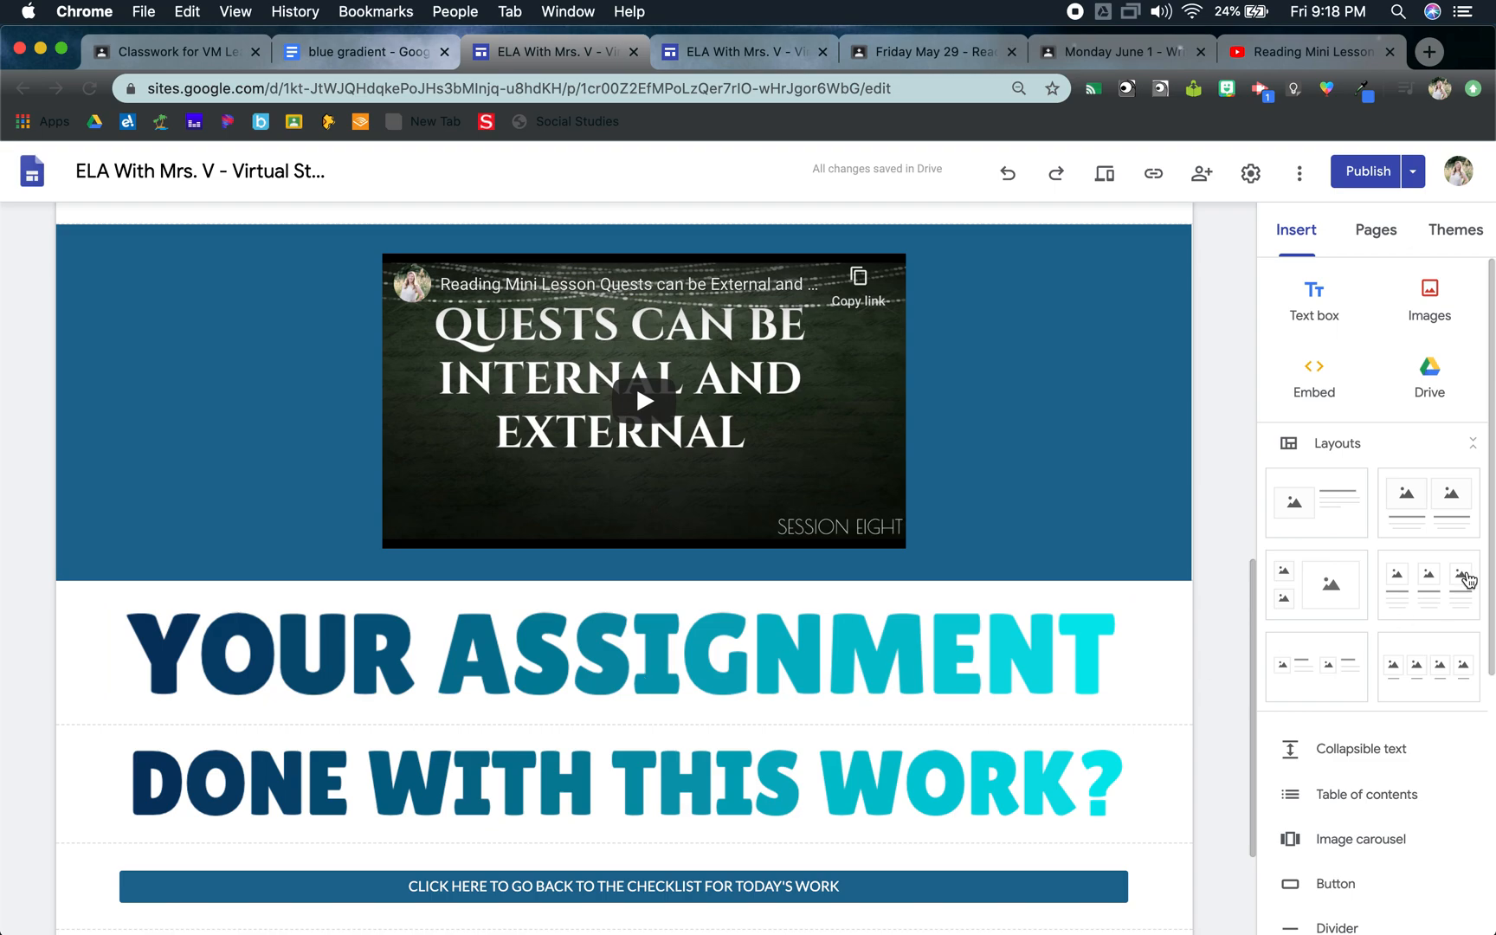
click(1428, 379)
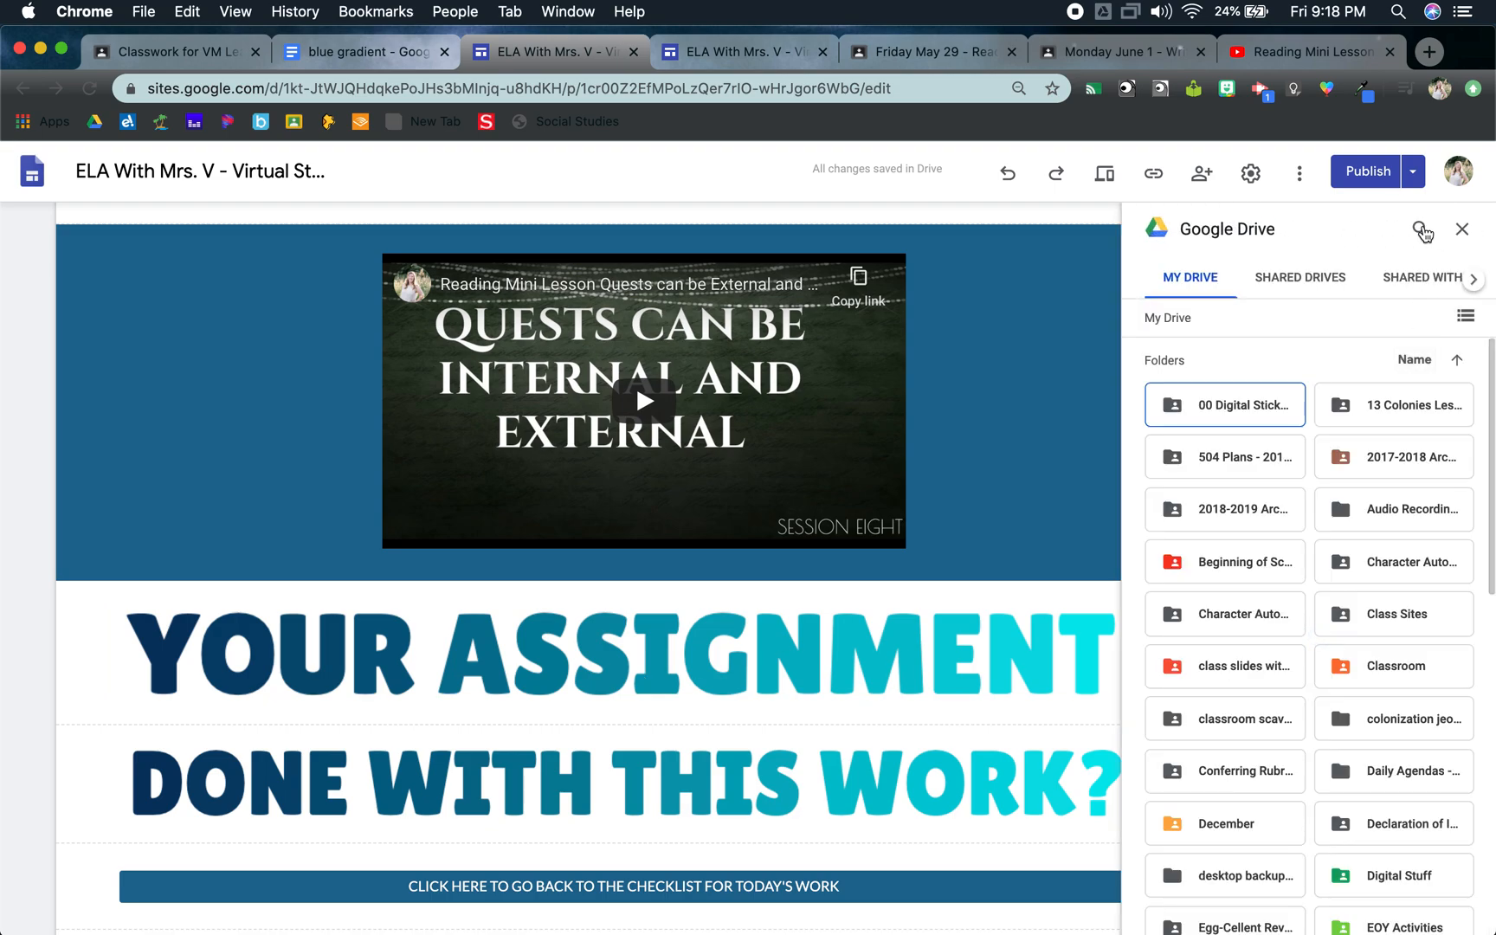
click(1421, 228)
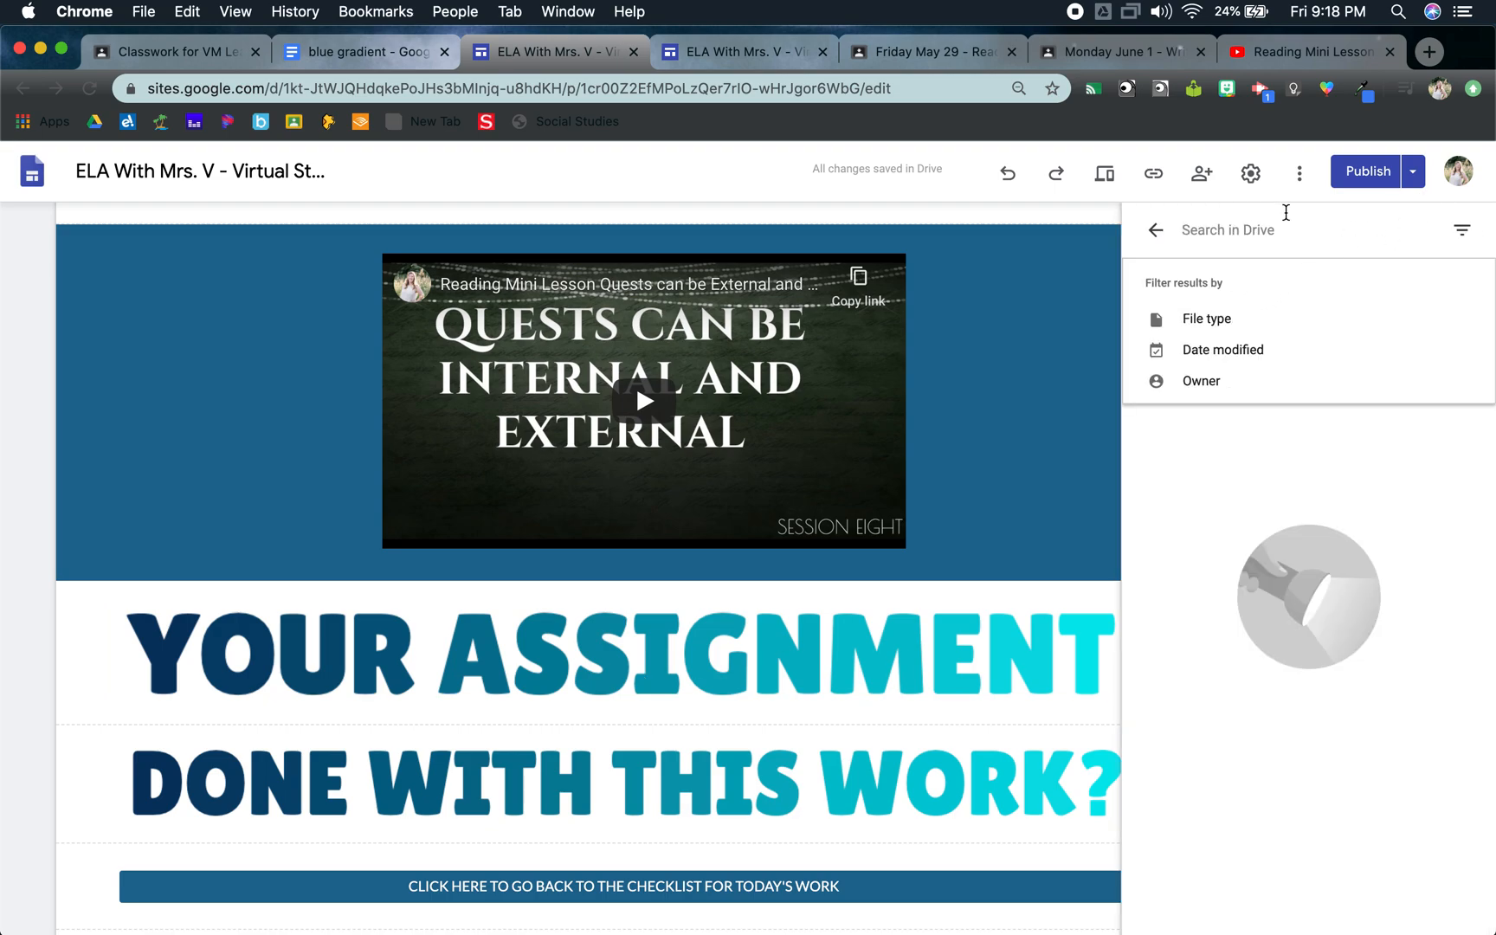
text(quests)
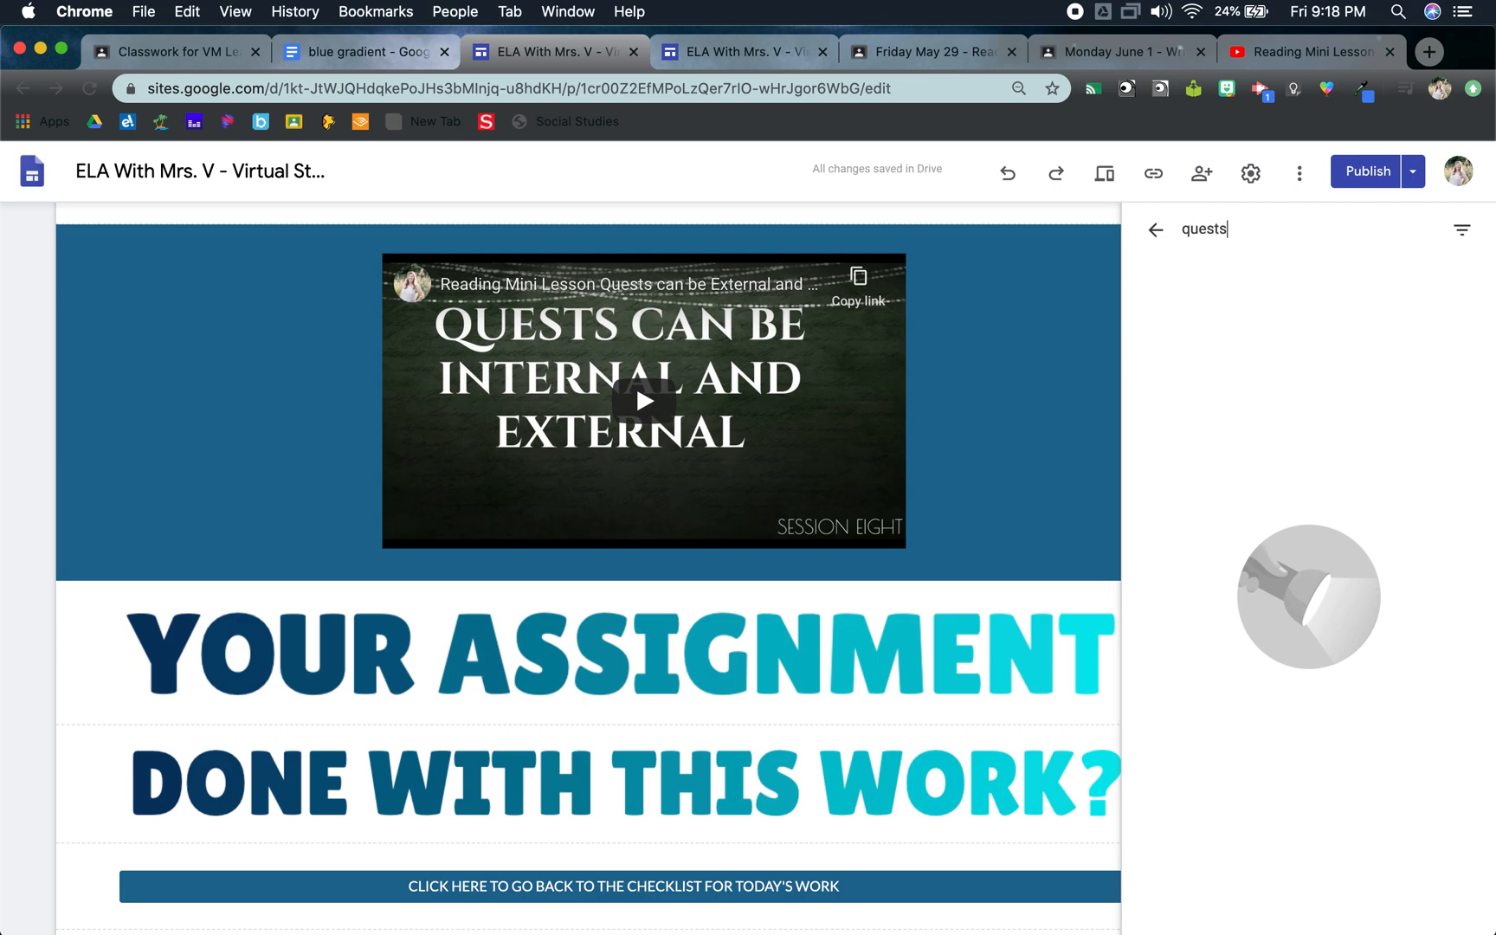
text( can be internal)
key(Return)
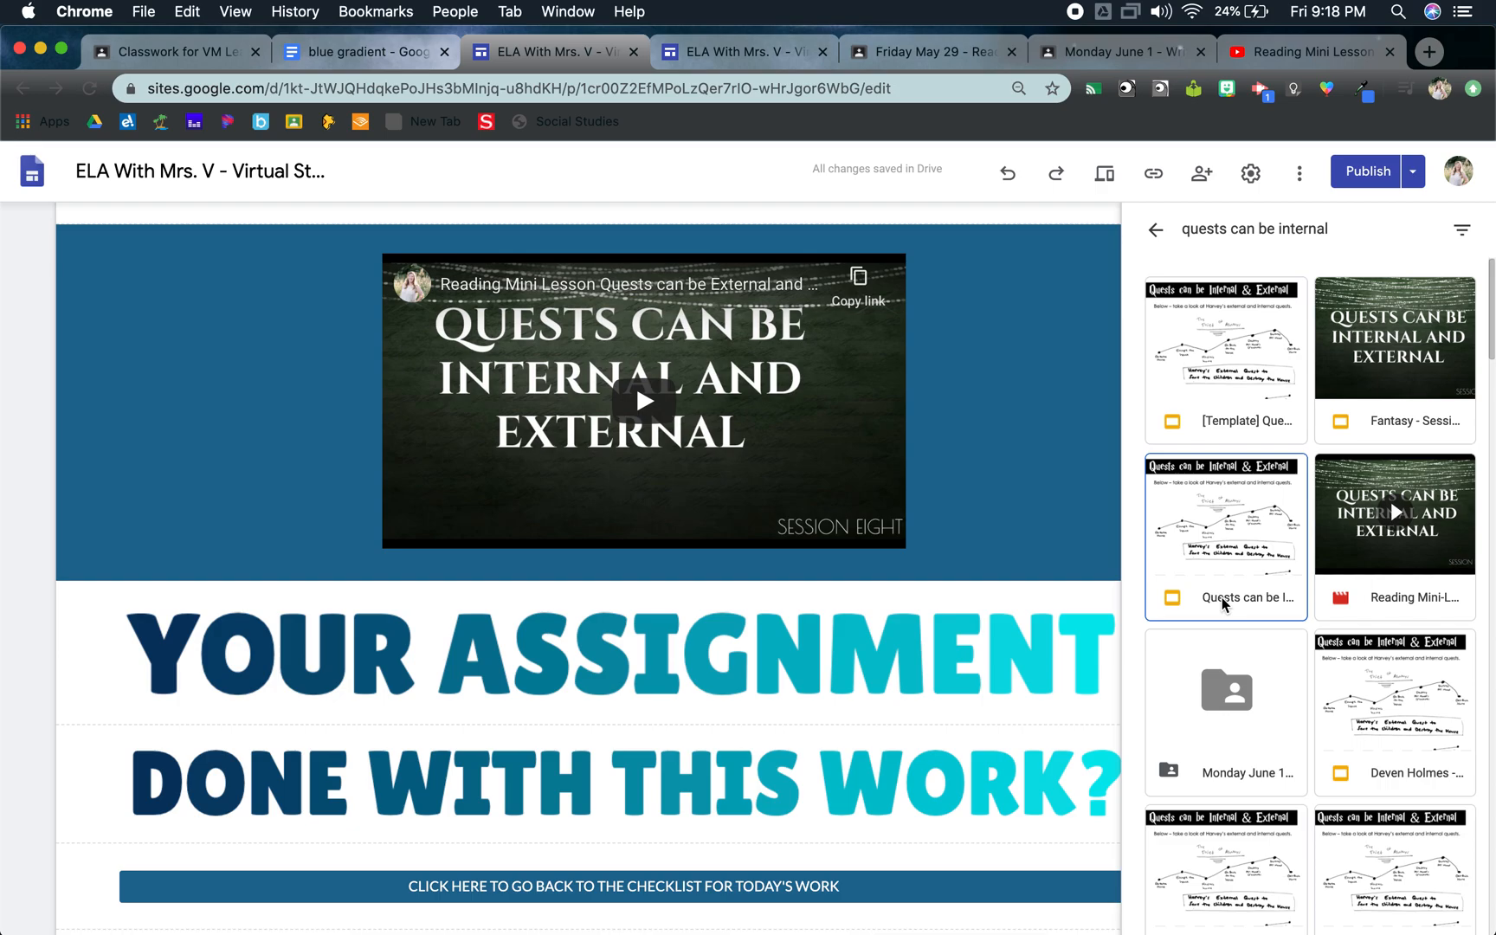
- Insert the "Quests can be Internal & External" slides from Drive into the page and close the Drive browser
scroll(857, 737, down, 2)
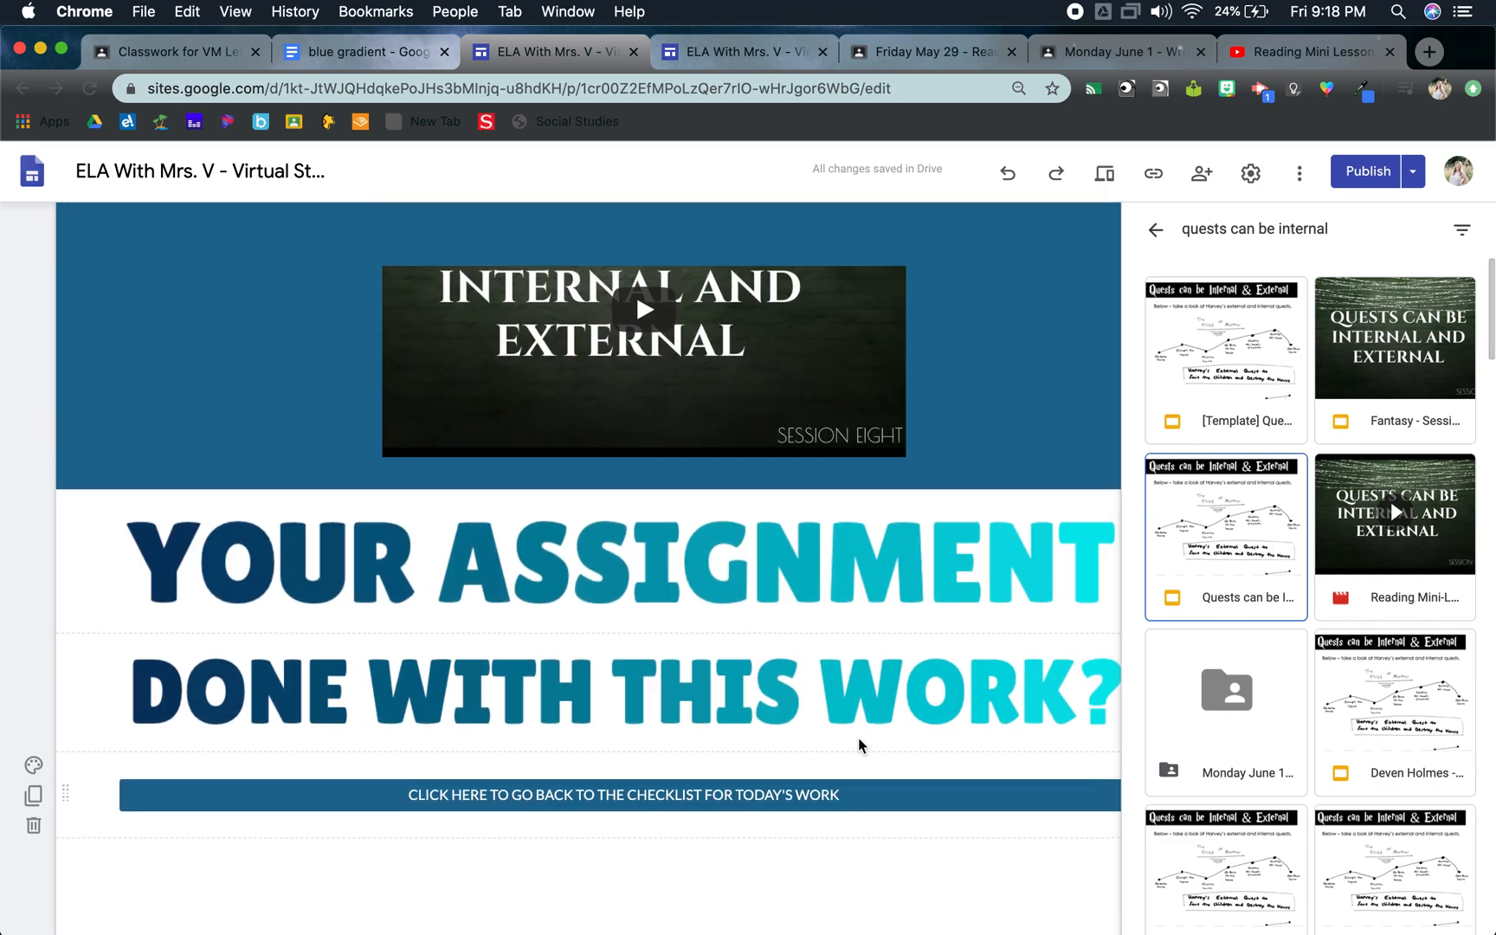
scroll(858, 738, up, 8)
scroll(858, 738, down, 9)
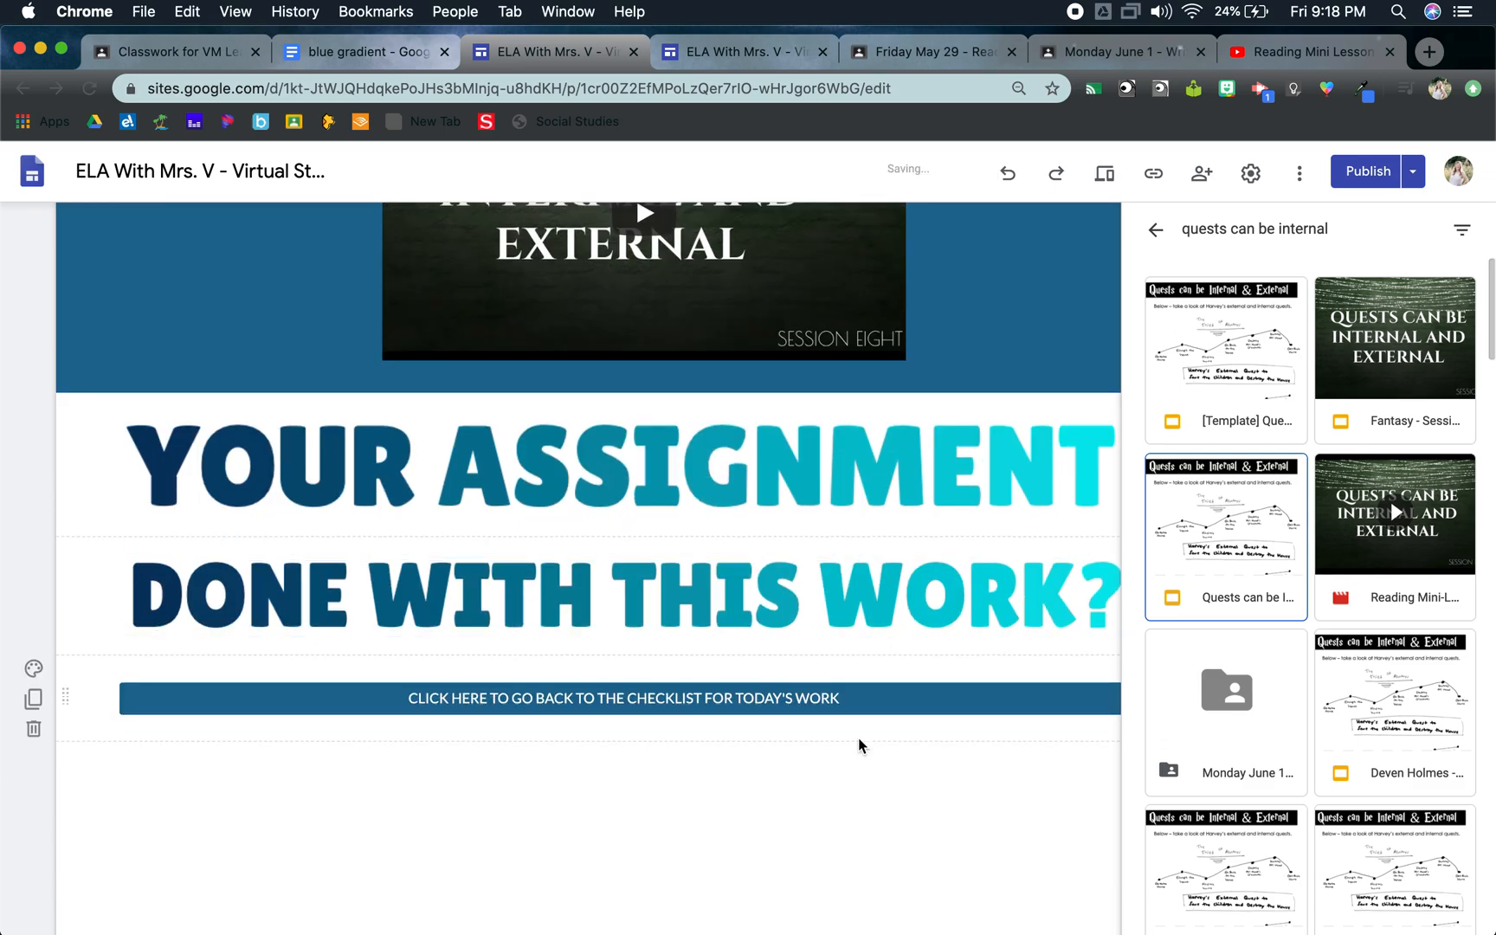
click(1156, 230)
scroll(831, 534, up, 4)
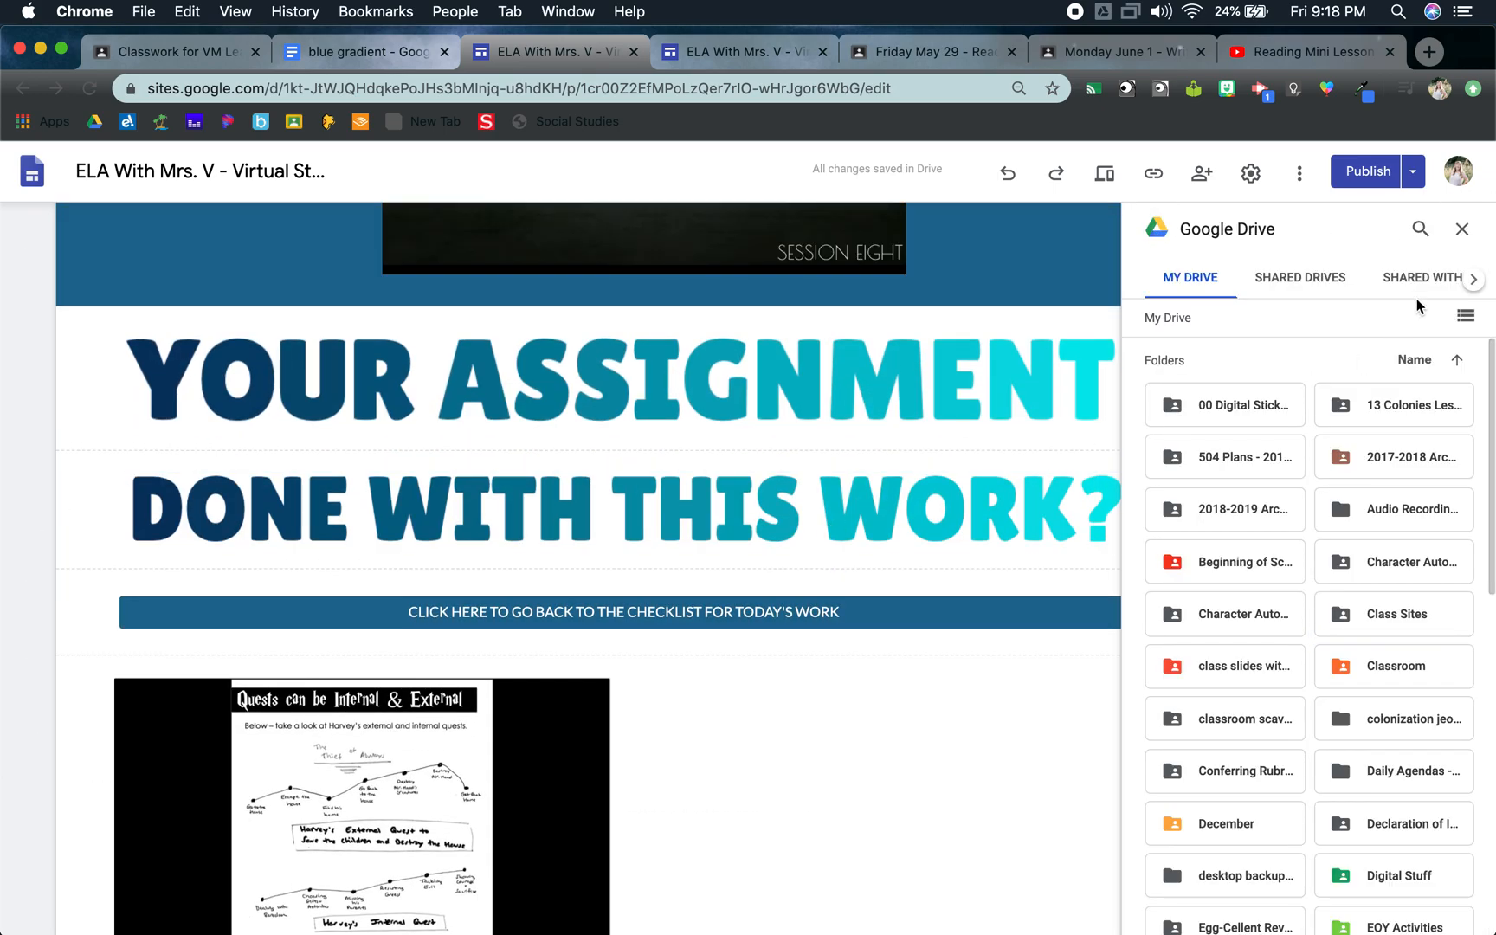
click(1462, 228)
scroll(622, 658, down, 2)
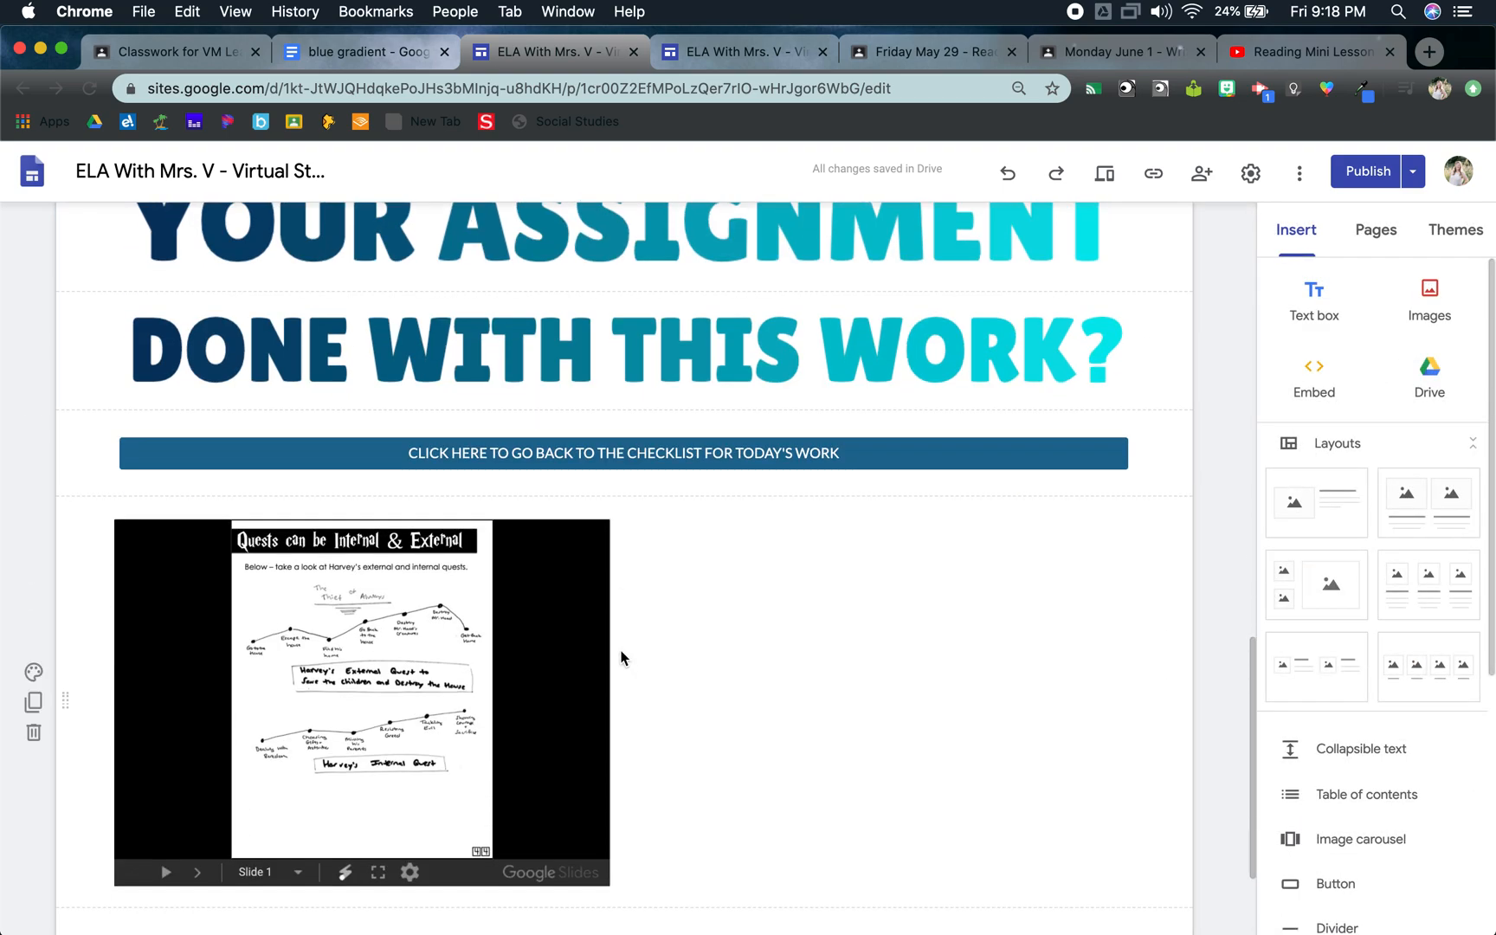
- Move the inserted slides' section directly beneath the YOUR ASSIGNMENT heading and open the presentation's settings
scroll(621, 658, up, 1)
drag(65, 766, 125, 383)
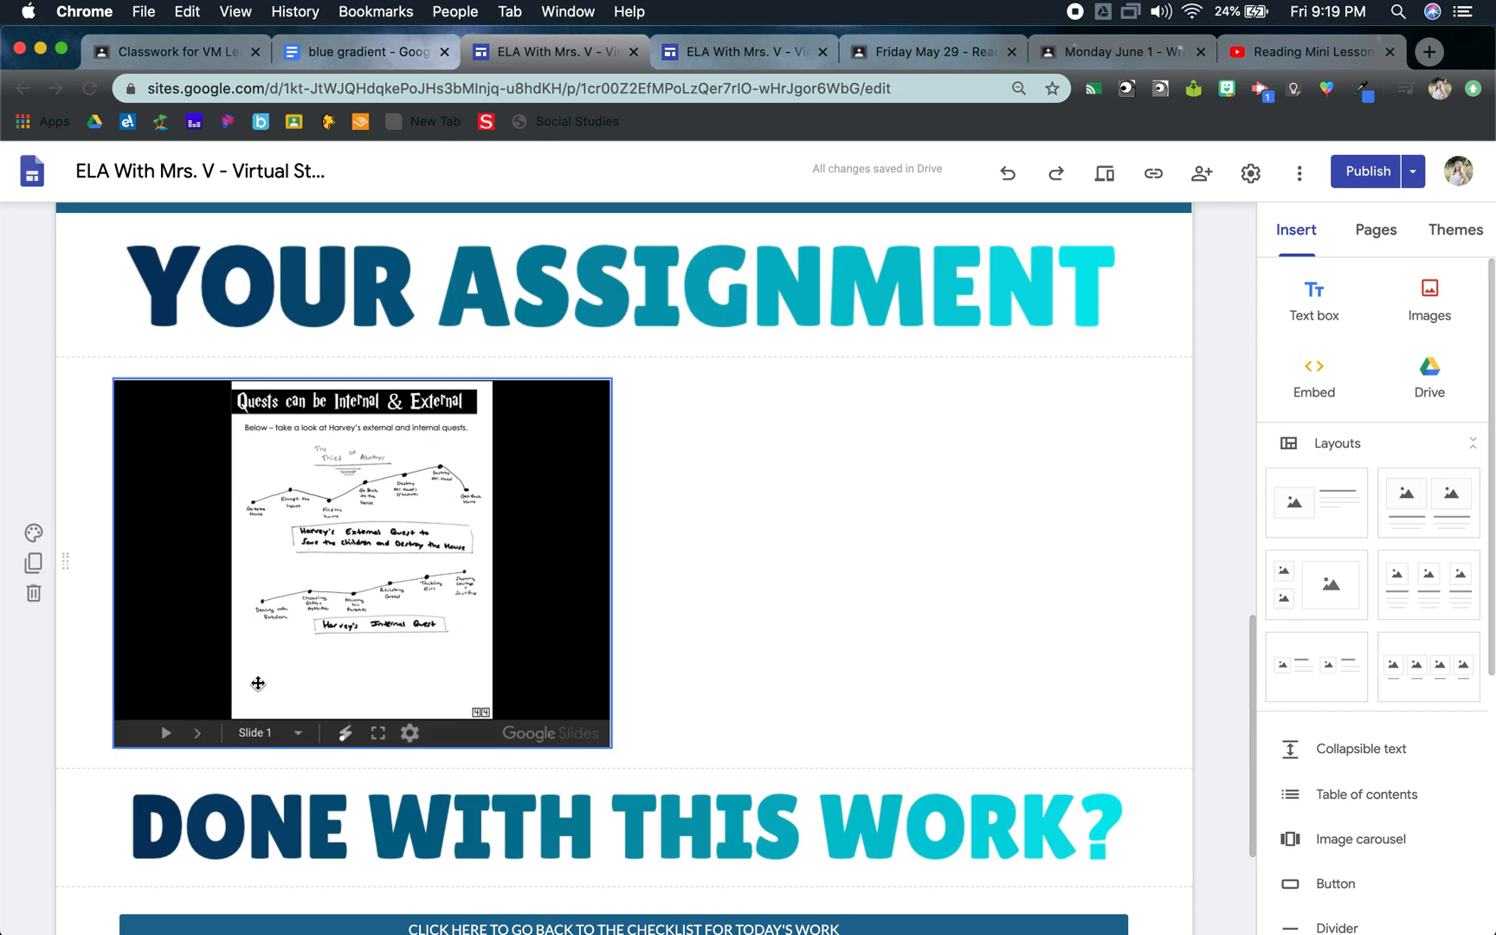
double_click(279, 736)
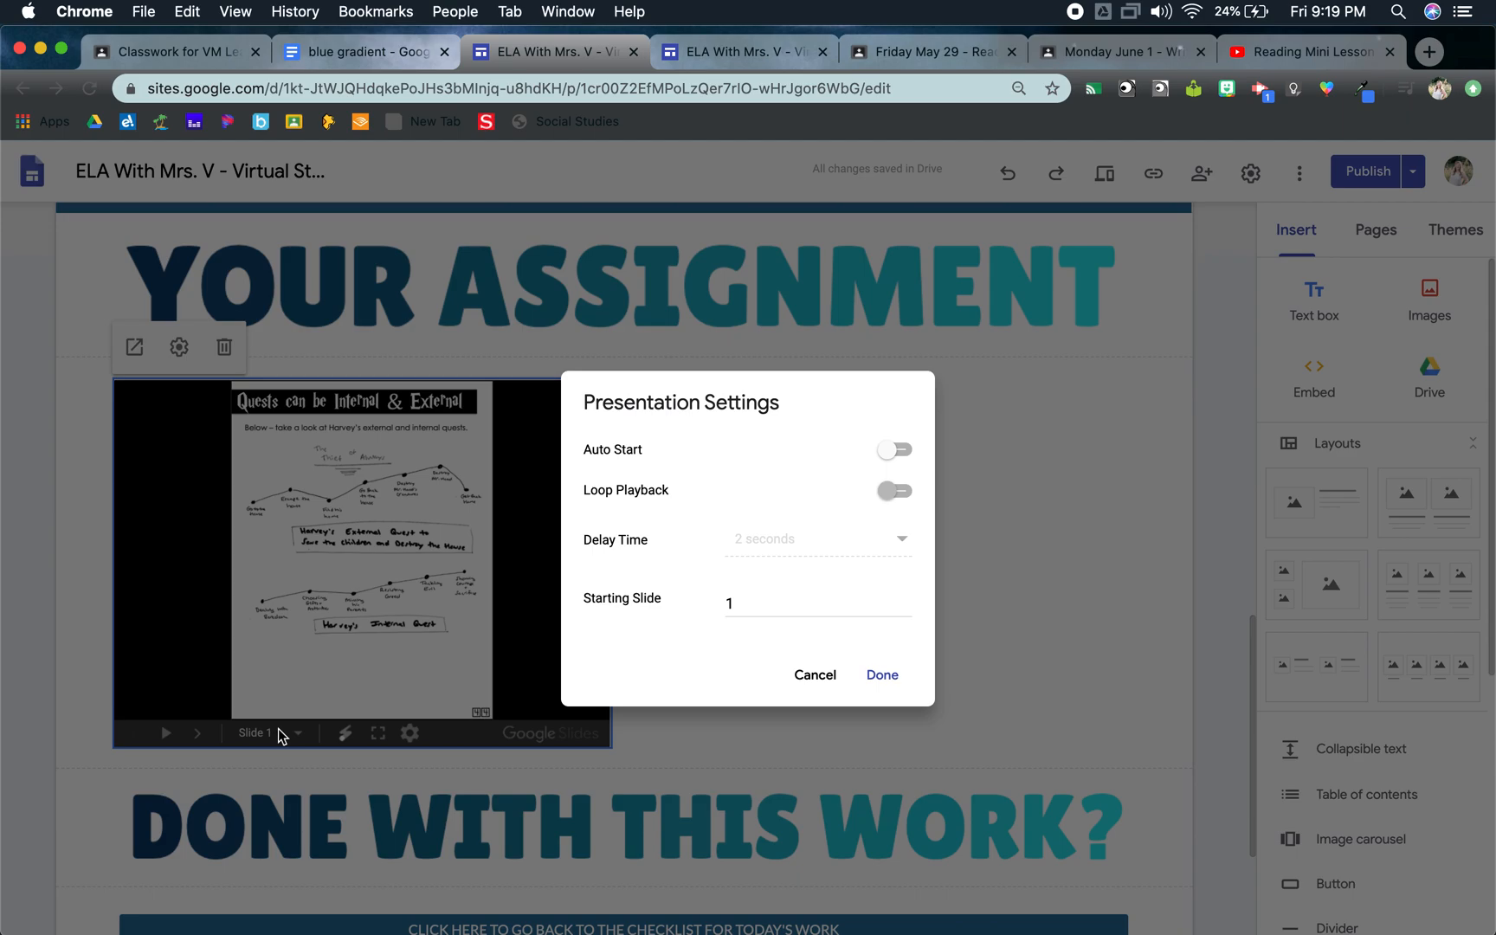
- Dismiss the presentation settings, page through the embedded slides in their own tab to the "Now you try!" slide, and return to the site editor
click(820, 674)
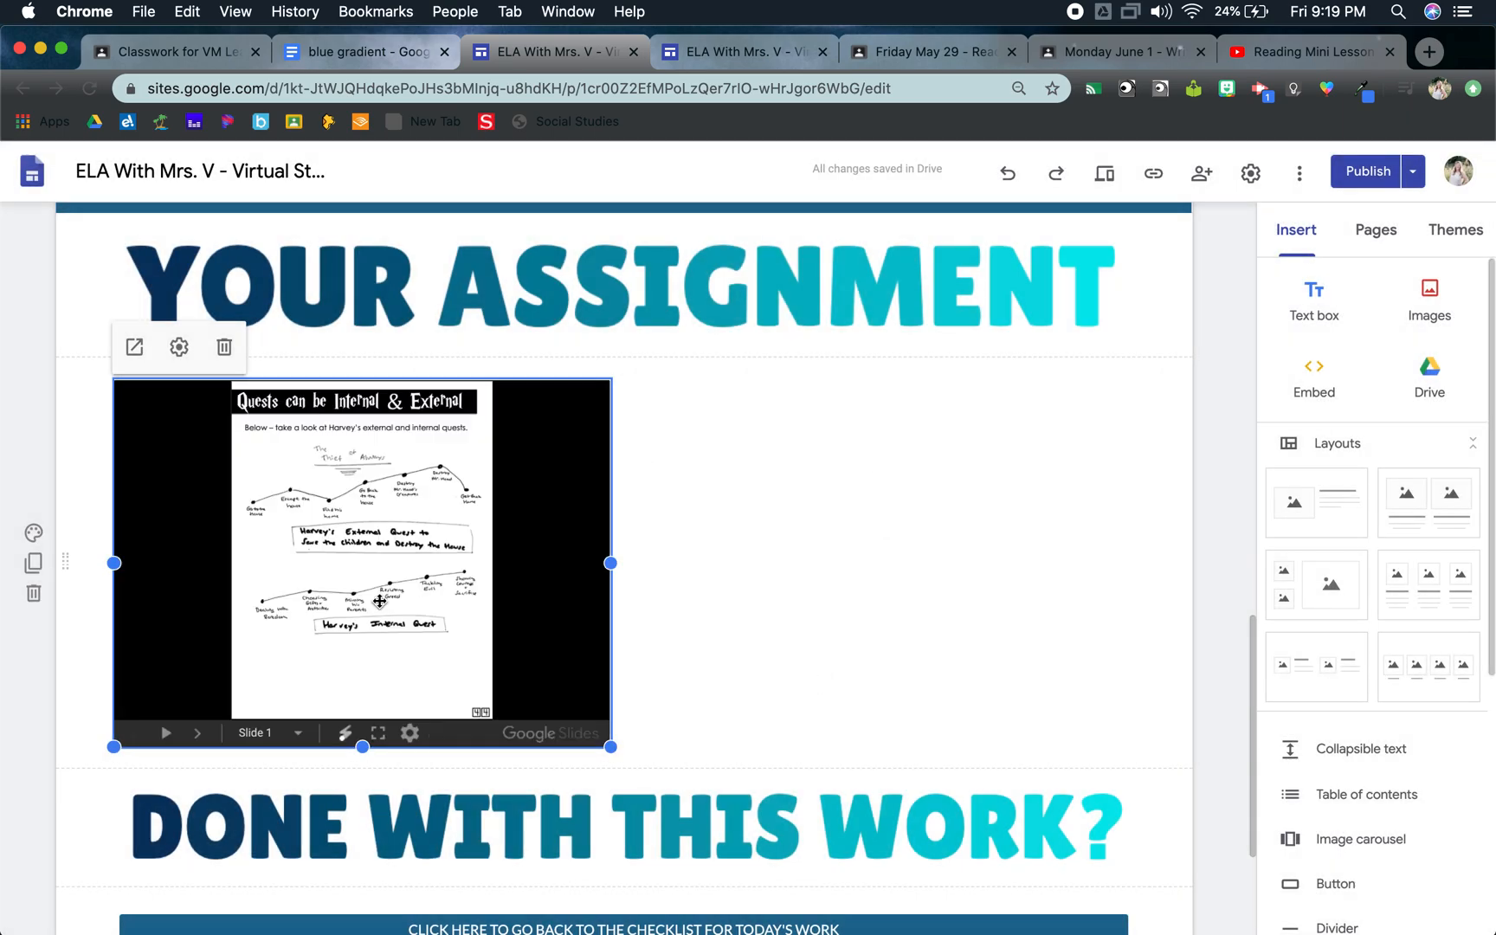
click(134, 347)
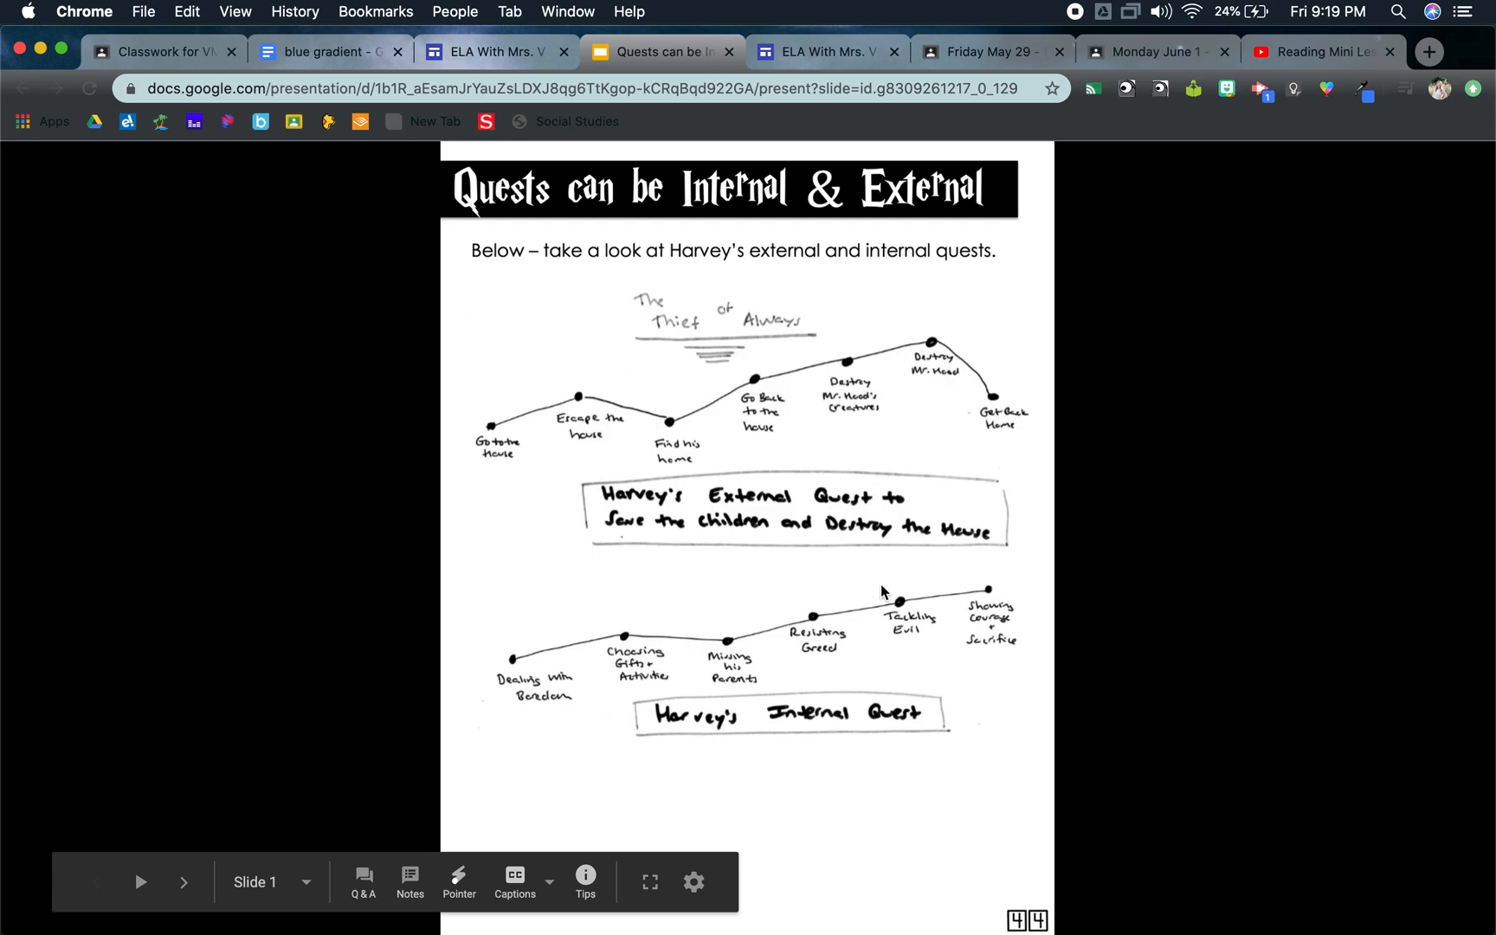
click(882, 585)
click(880, 583)
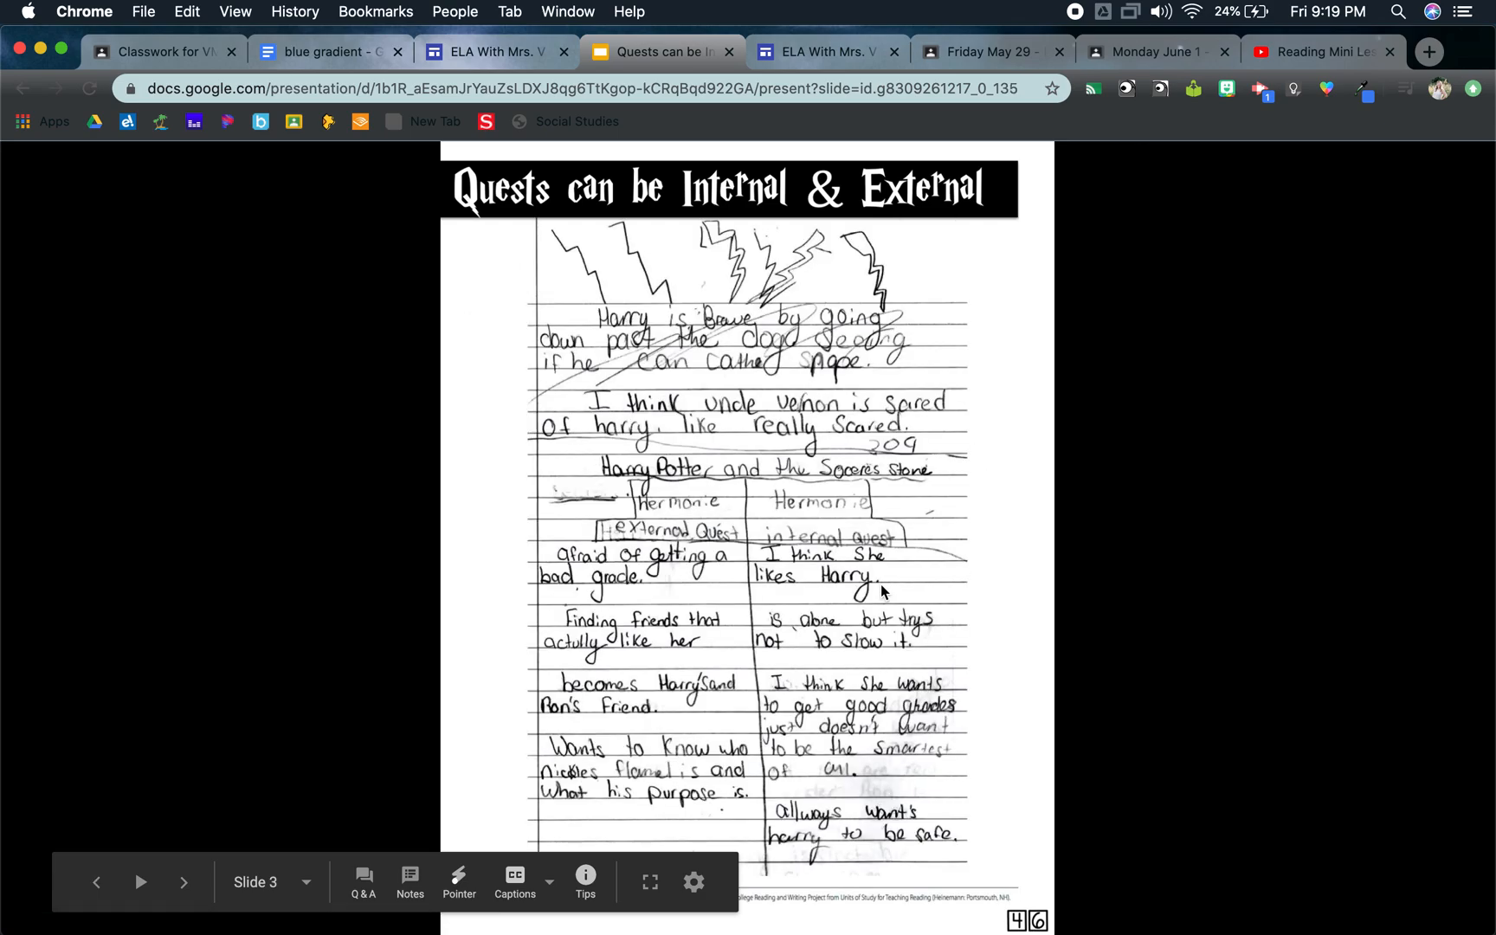
click(881, 584)
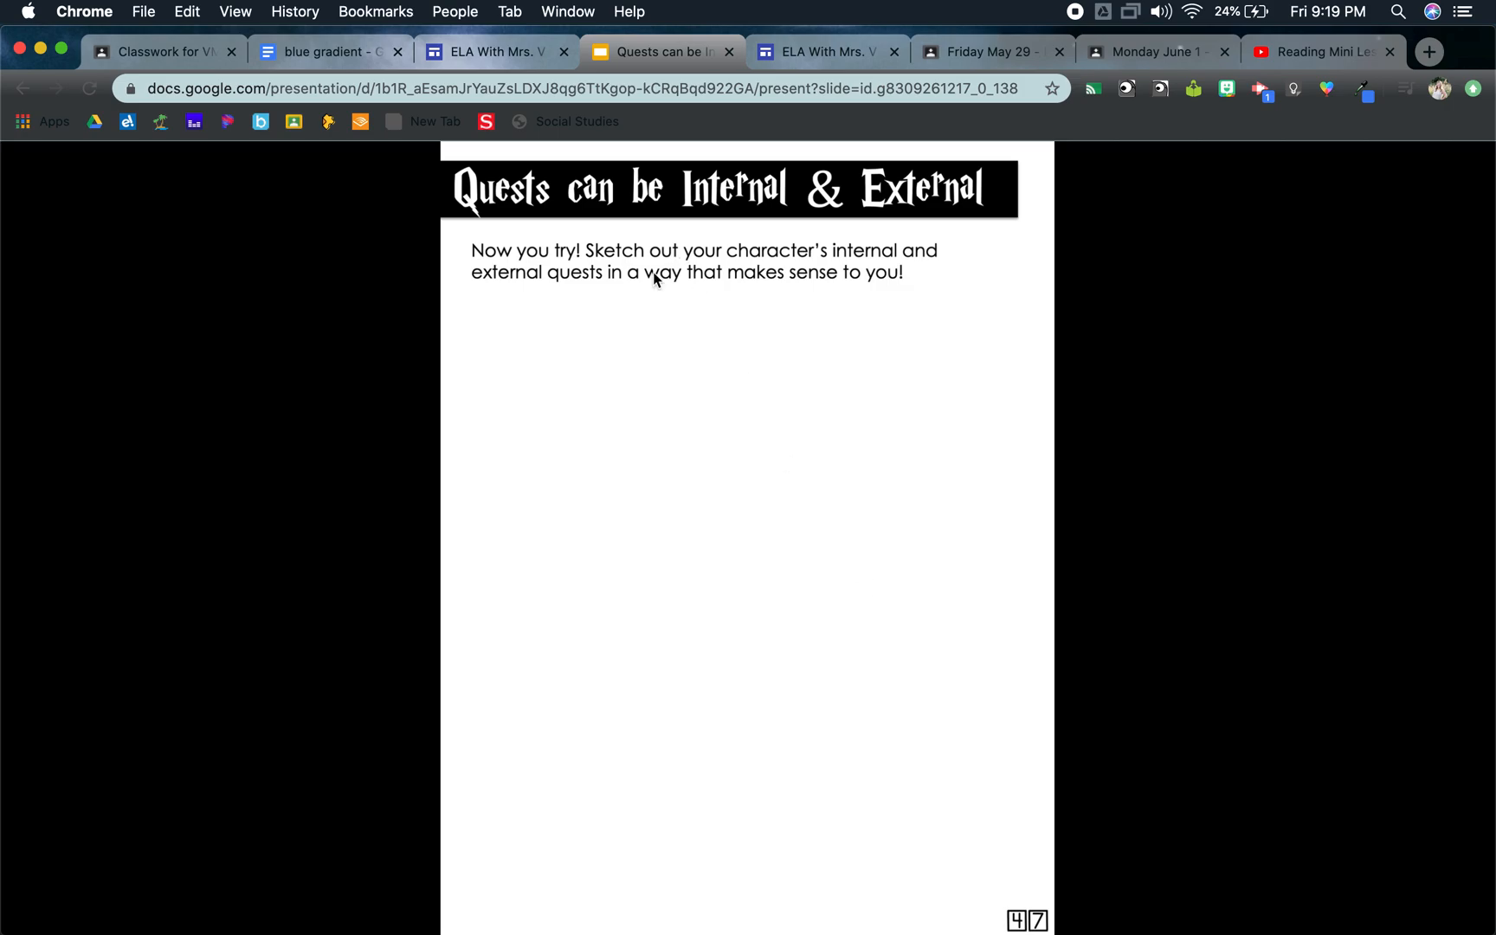
click(496, 53)
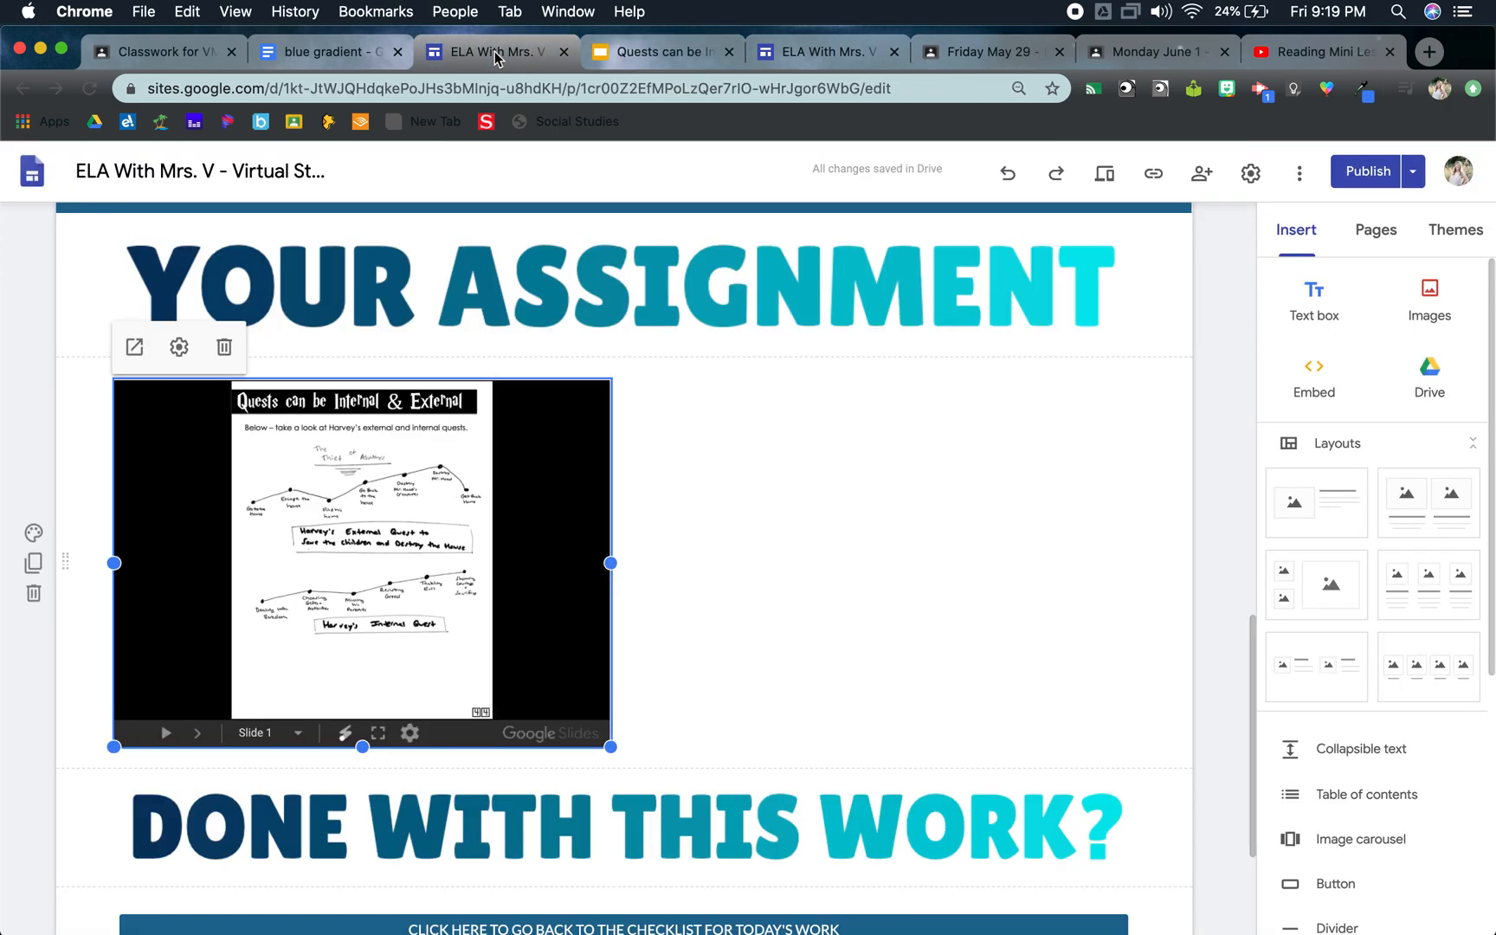
- Add a text box in the empty space beside the embedded slides and set its style to Heading
double_click(884, 564)
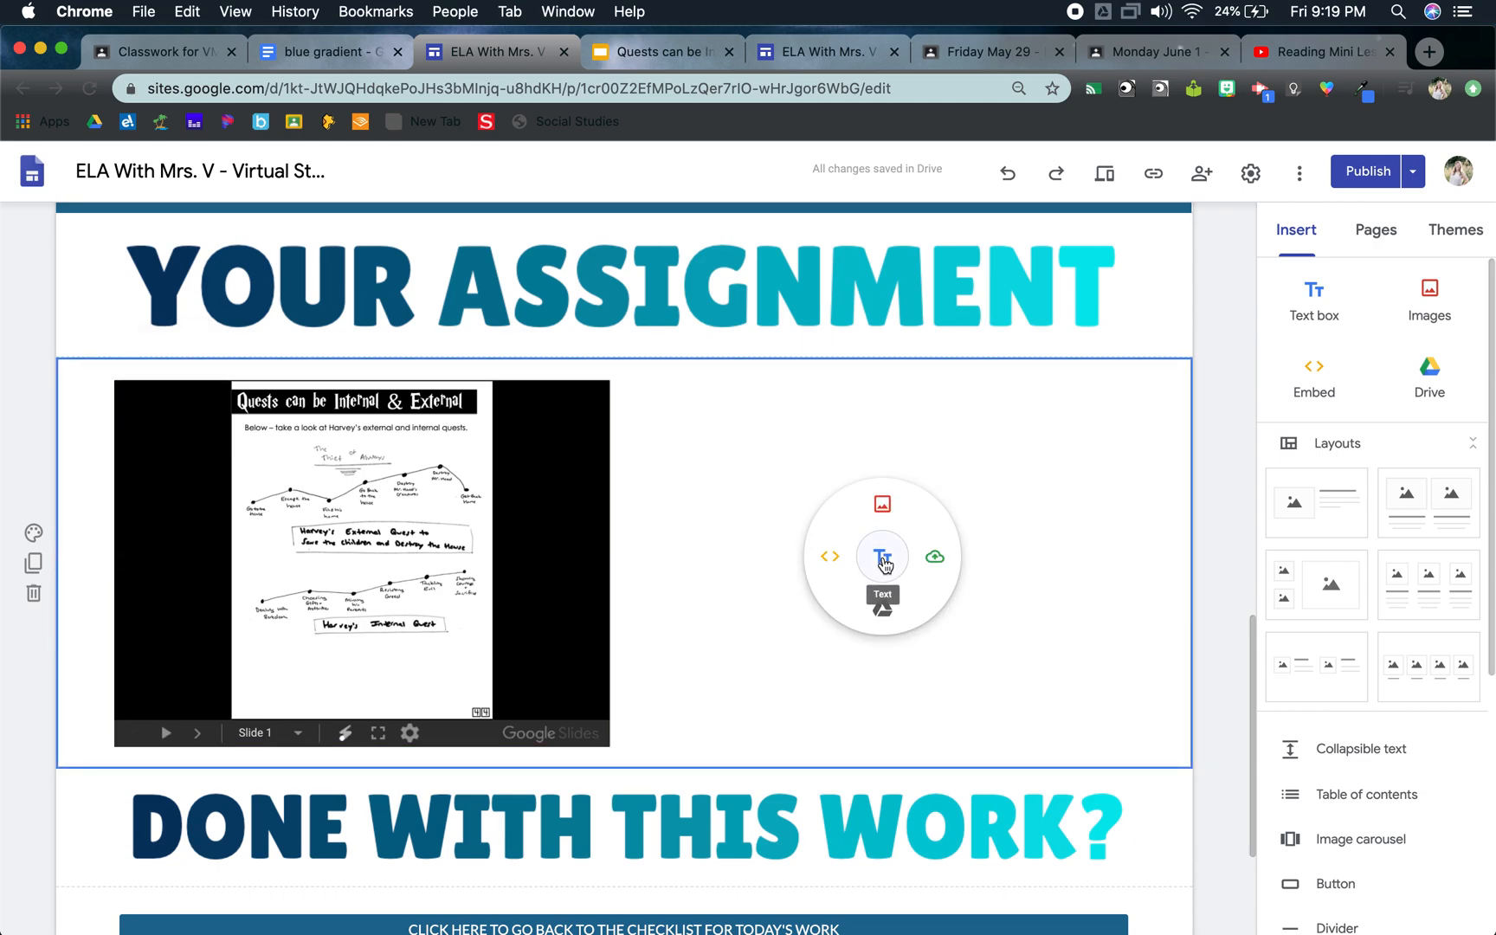
click(884, 564)
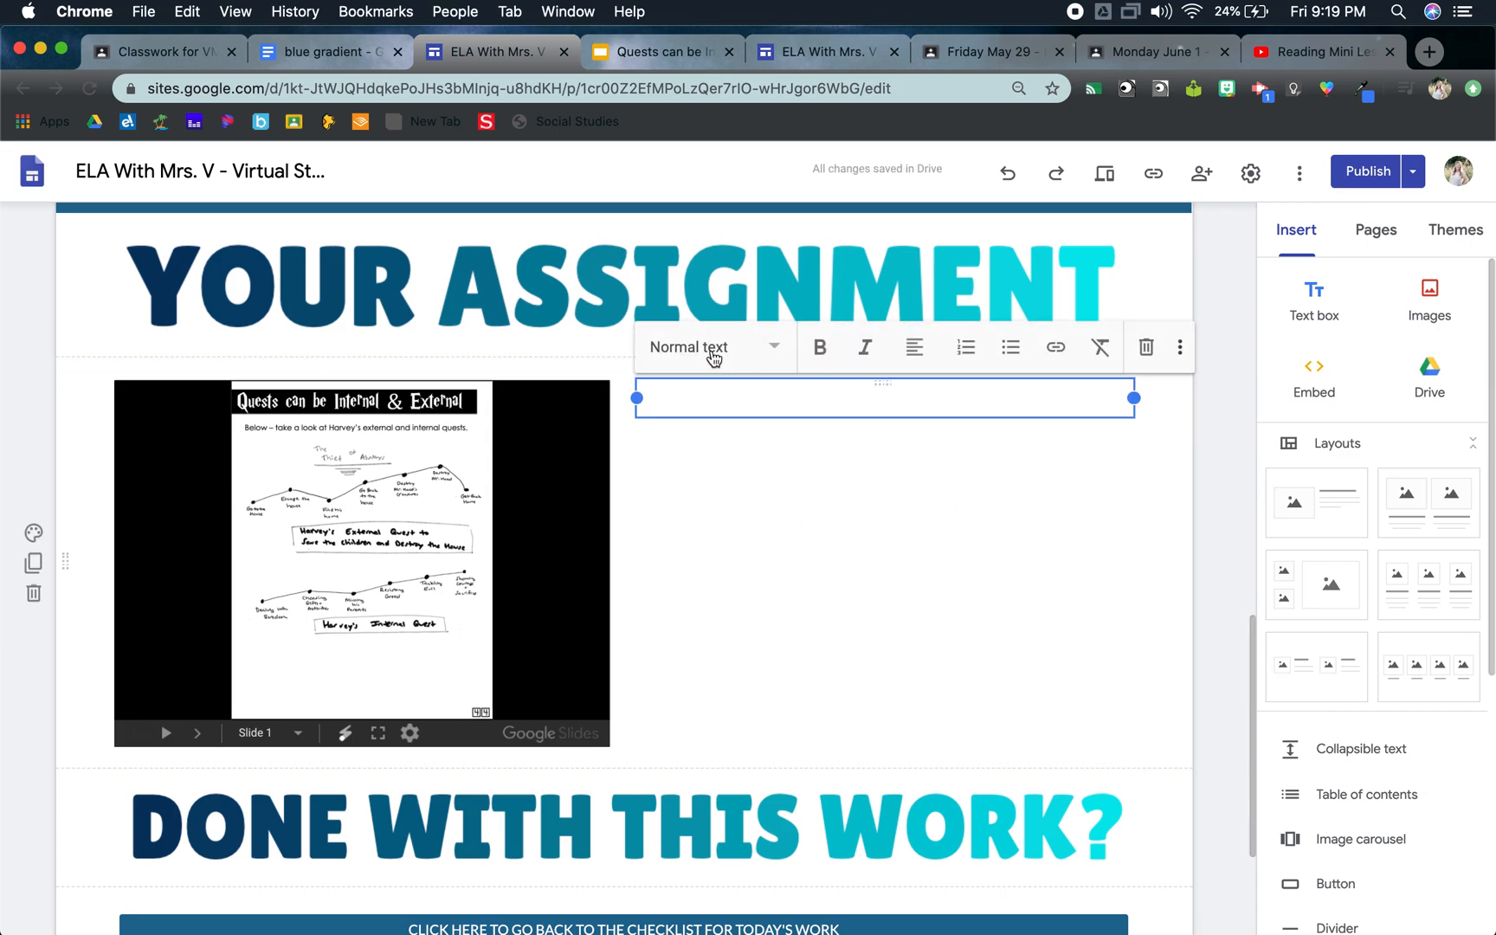
click(710, 358)
click(682, 455)
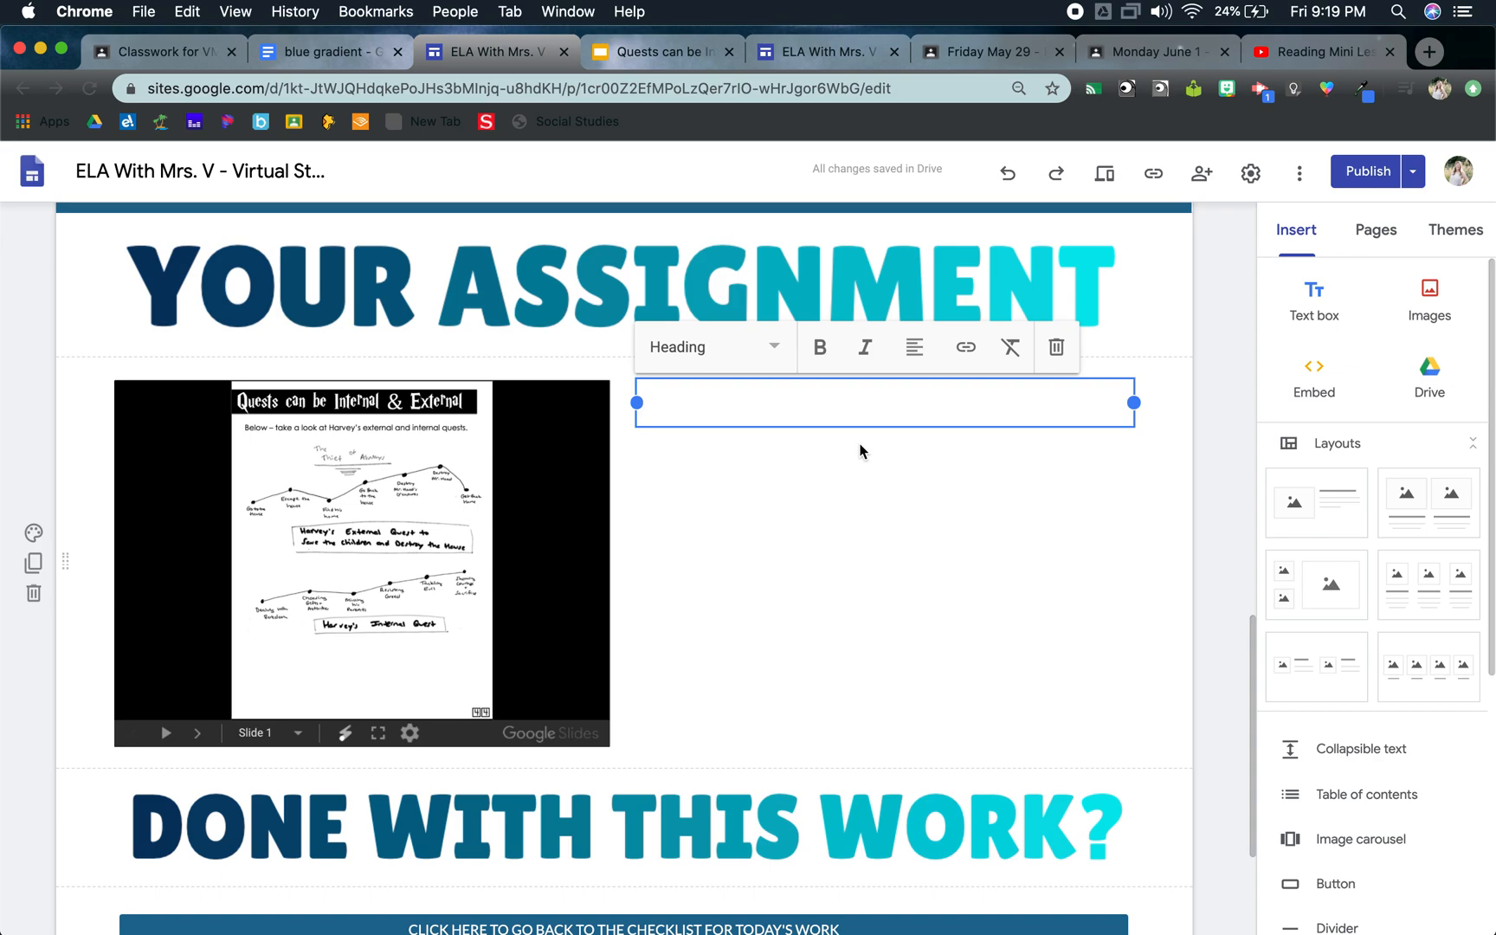
- Write "I would like you to use the materials and examples provided to create your own quest sketch on slide" in the text box
text(I wold)
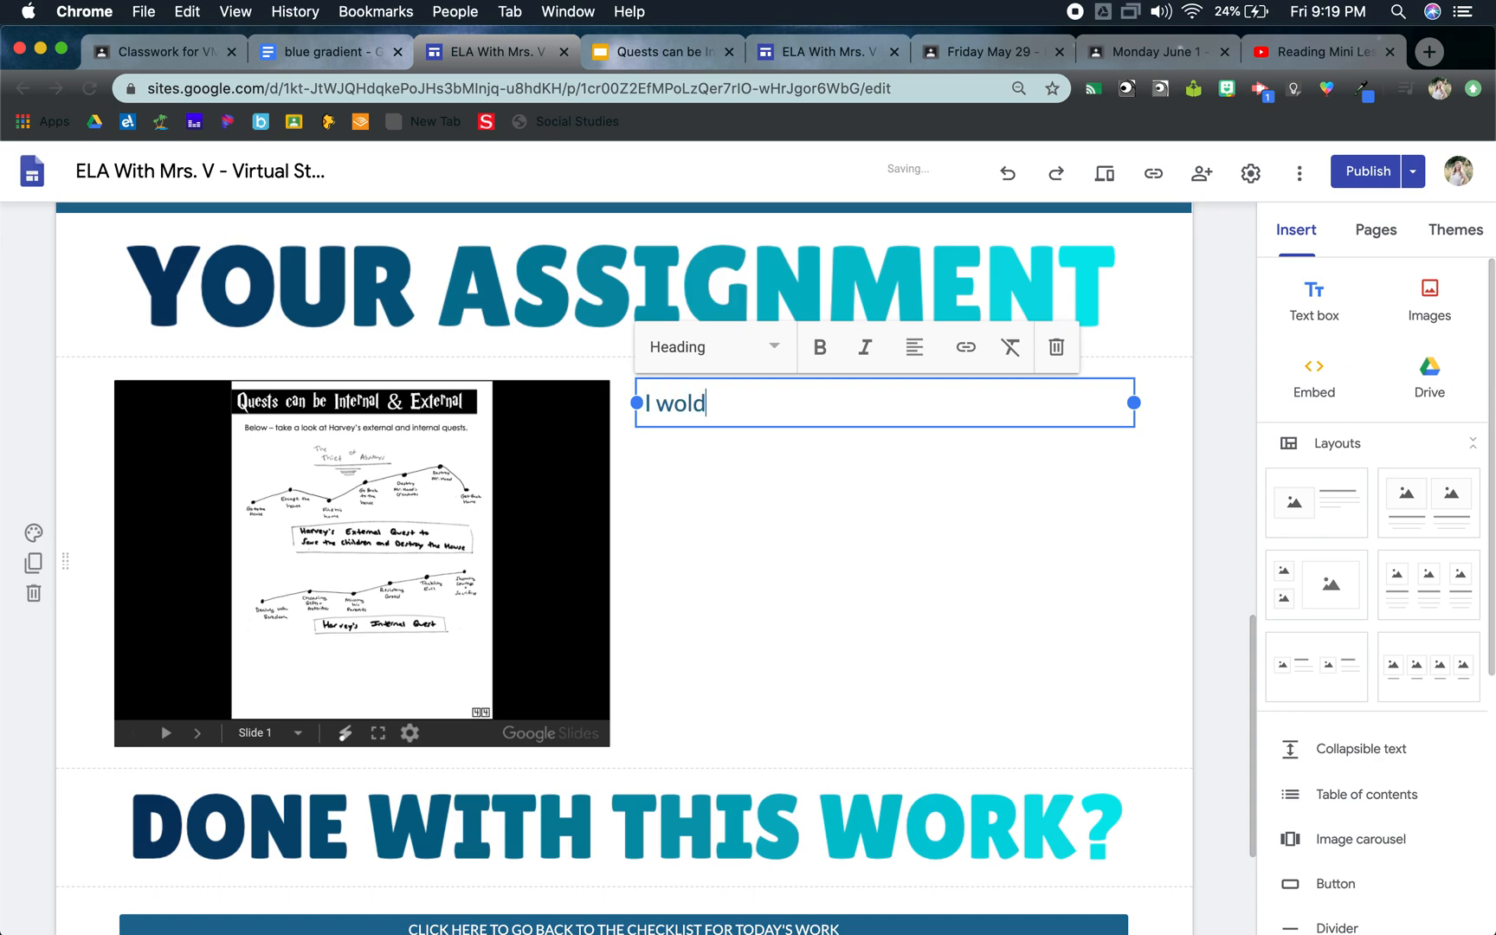
key(BackSpace)
text(uld lke you)
key(BackSpace)
key(BackSpace)
key(BackSpace)
key(BackSpace)
key(BackSpace)
key(BackSpace)
key(BackSpace)
text(like you to )
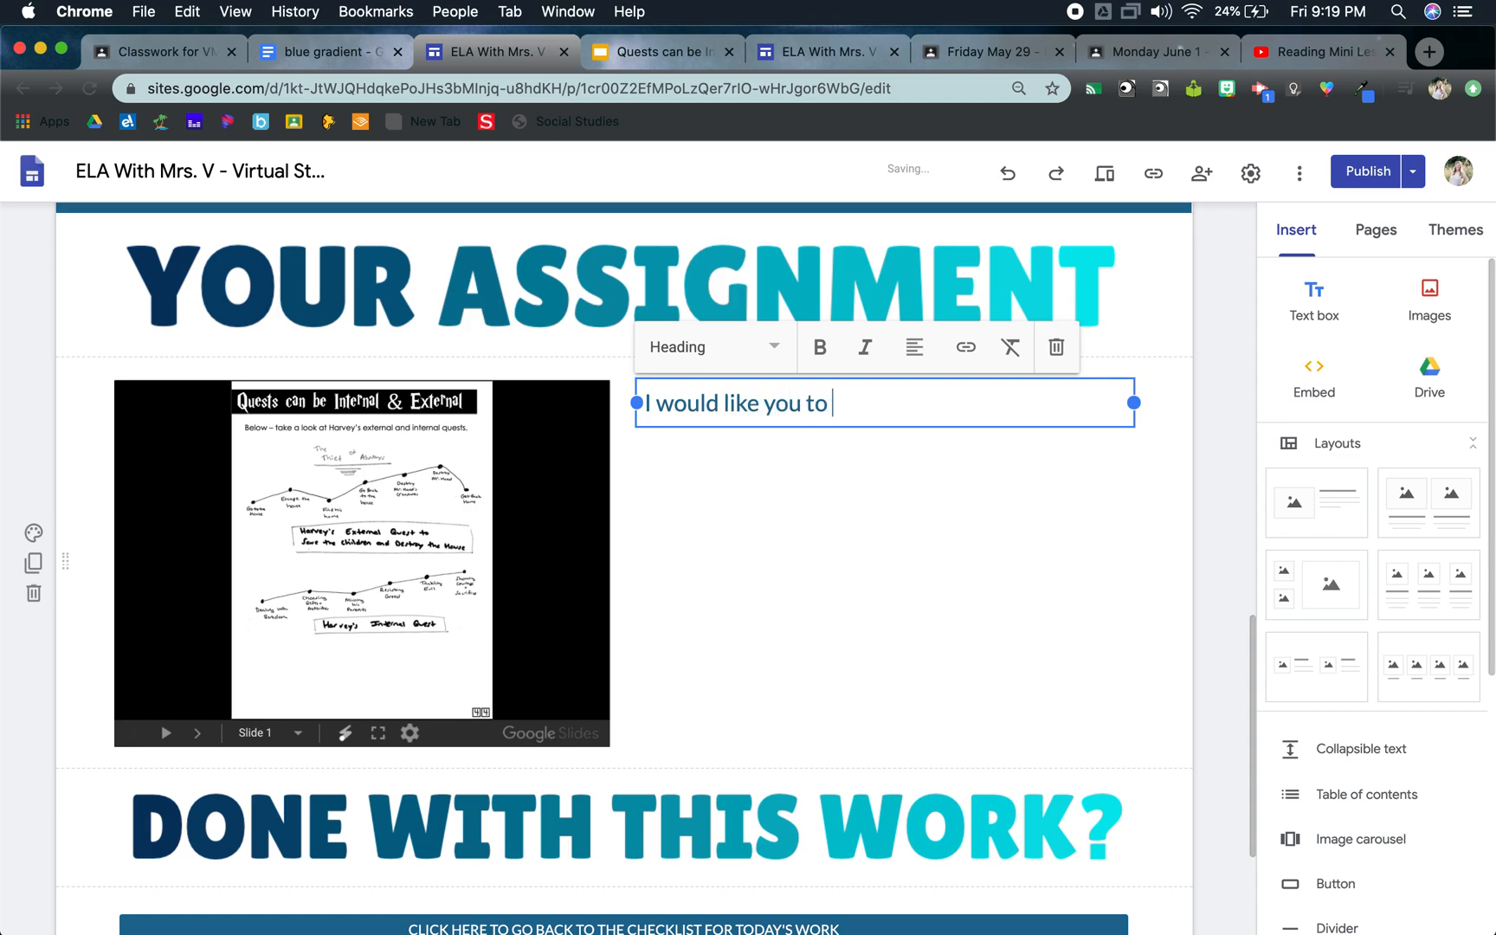
text(use the materials provi)
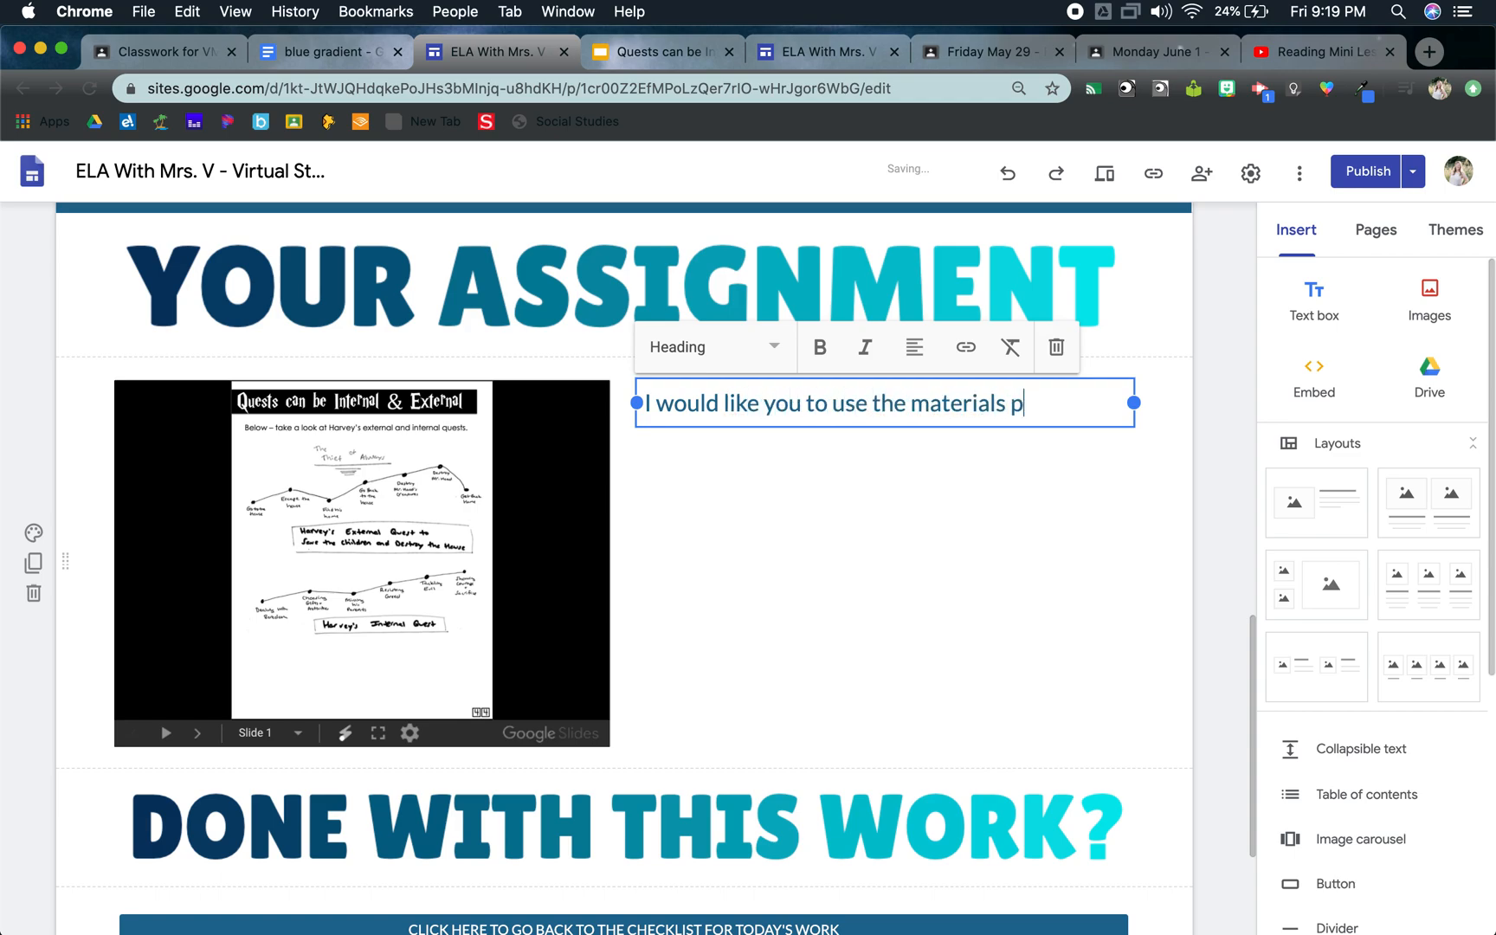
key(BackSpace)
key(BackSpace)
key(BackSpace)
key(BackSpace)
text(and examples pro)
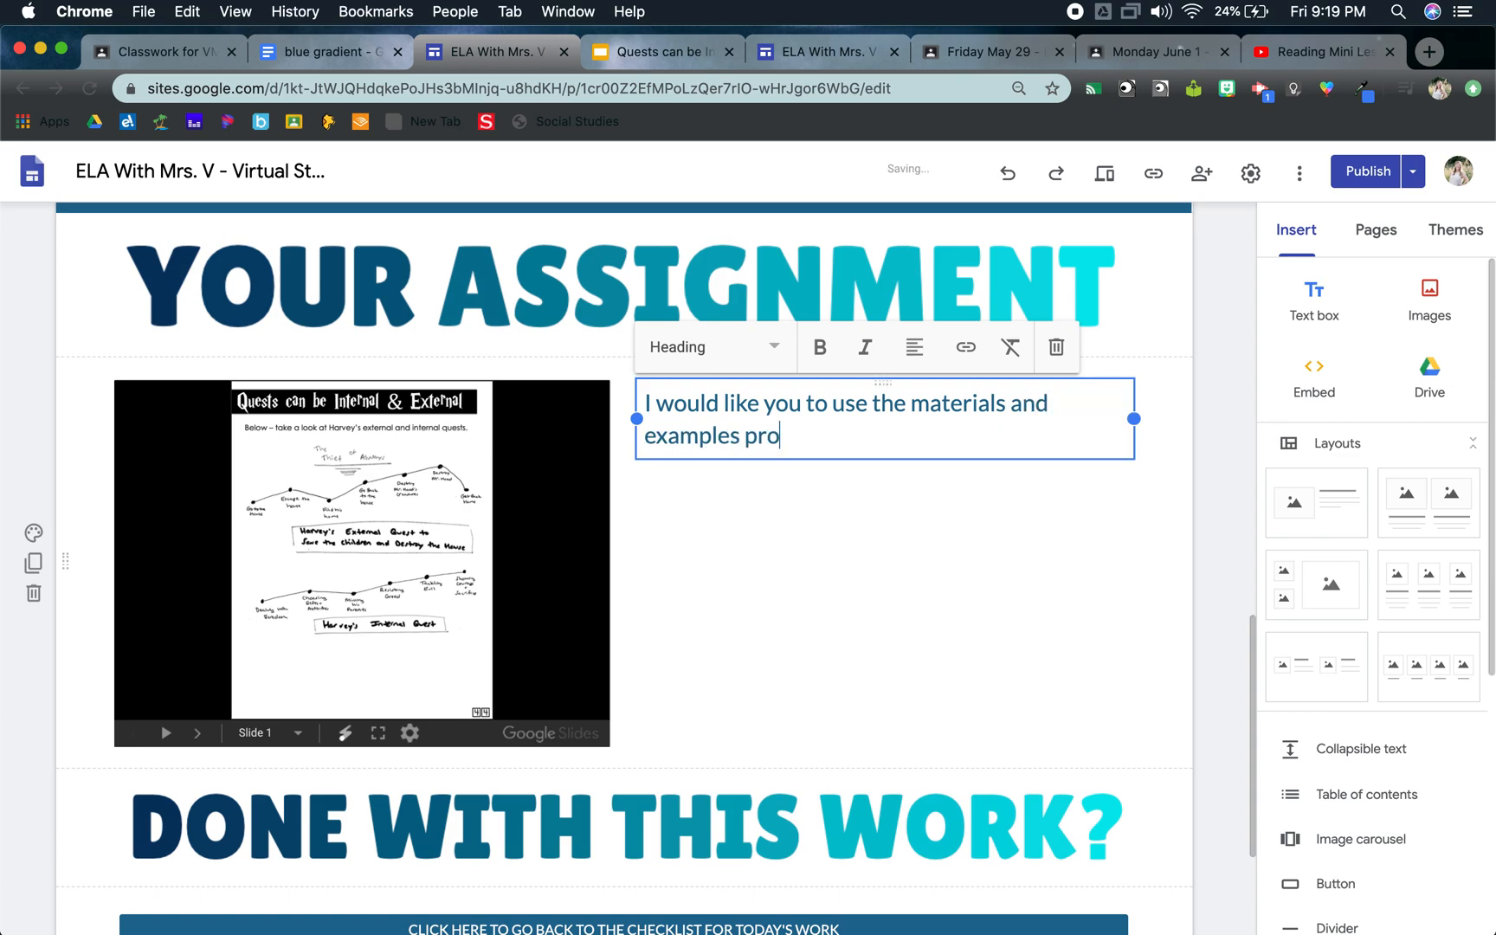
text(ded)
text(v)
key(BackSpace)
text(create your own quest )
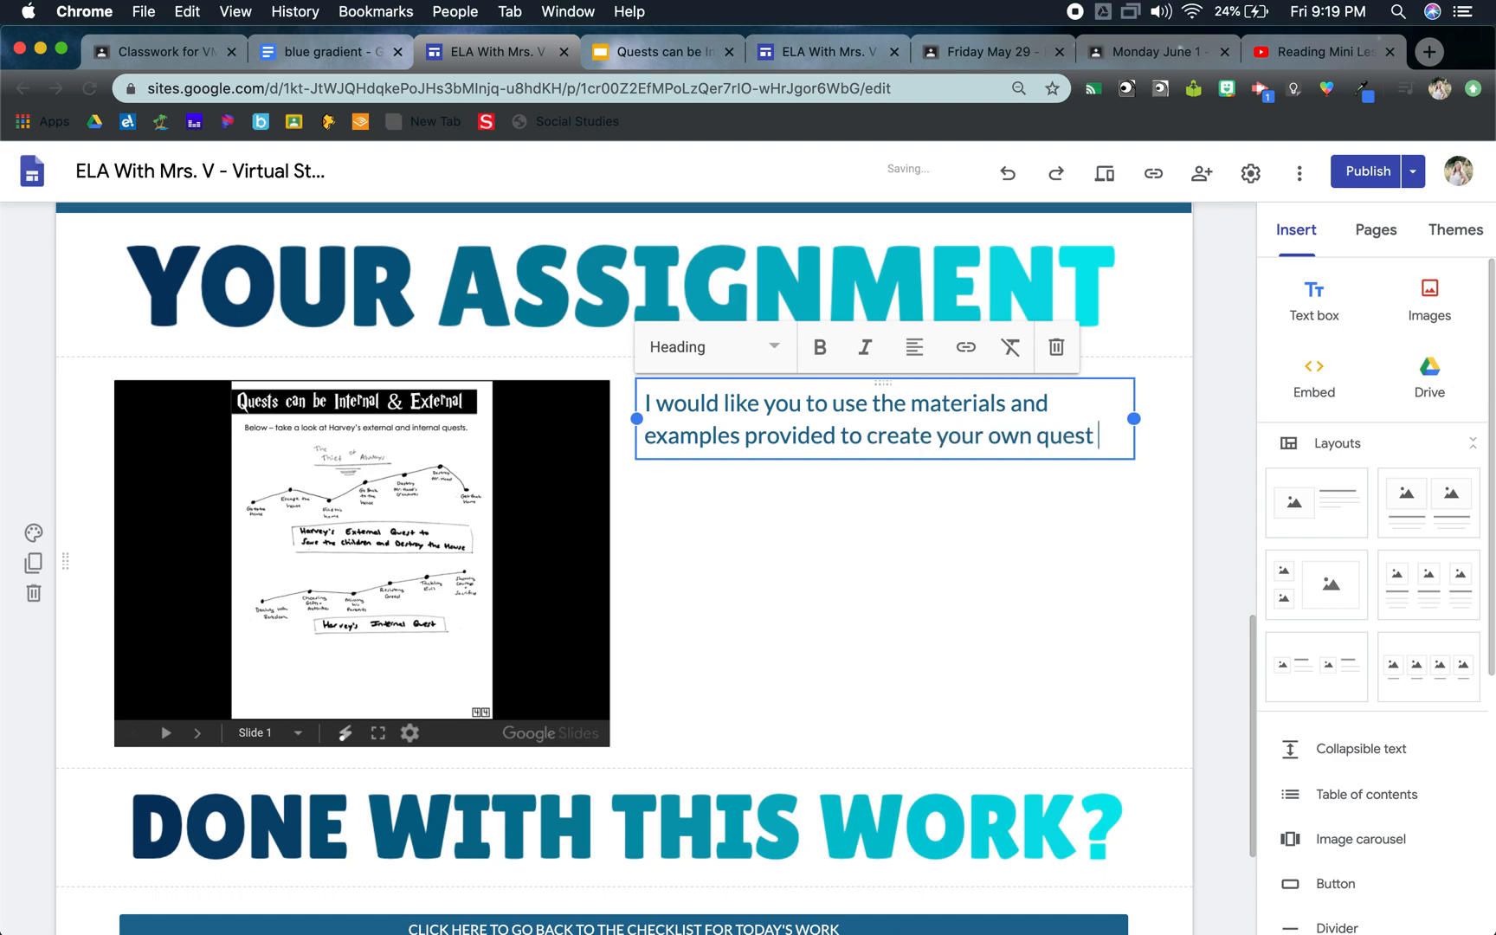
text(sketch on slide)
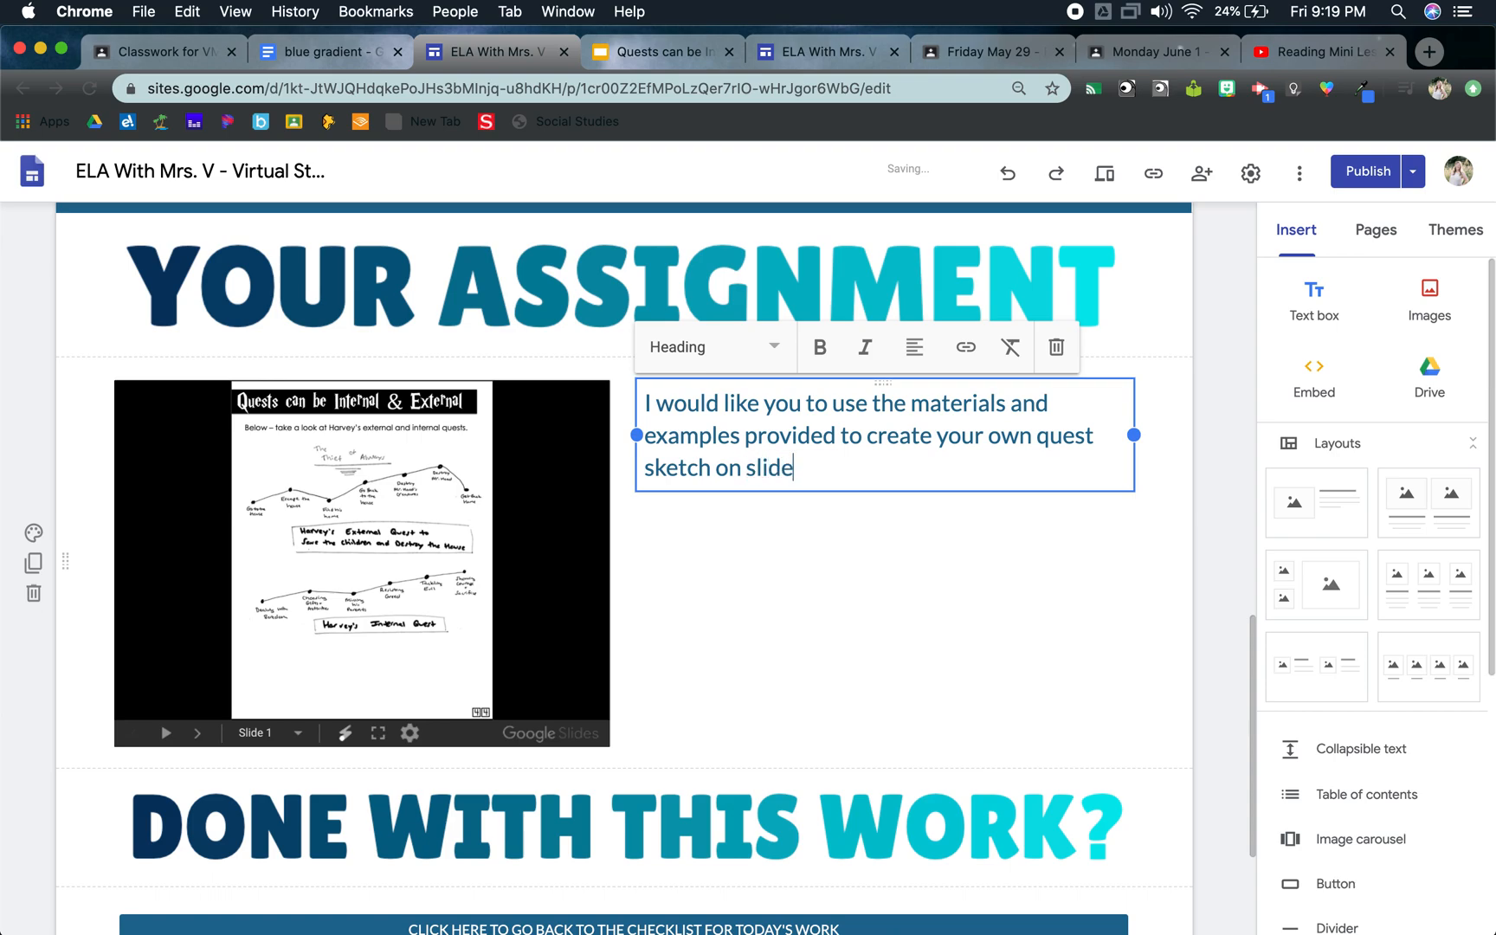
- Open the embedded slides in their own tab to check the slide number of the blank "Now you try!" page
click(350, 643)
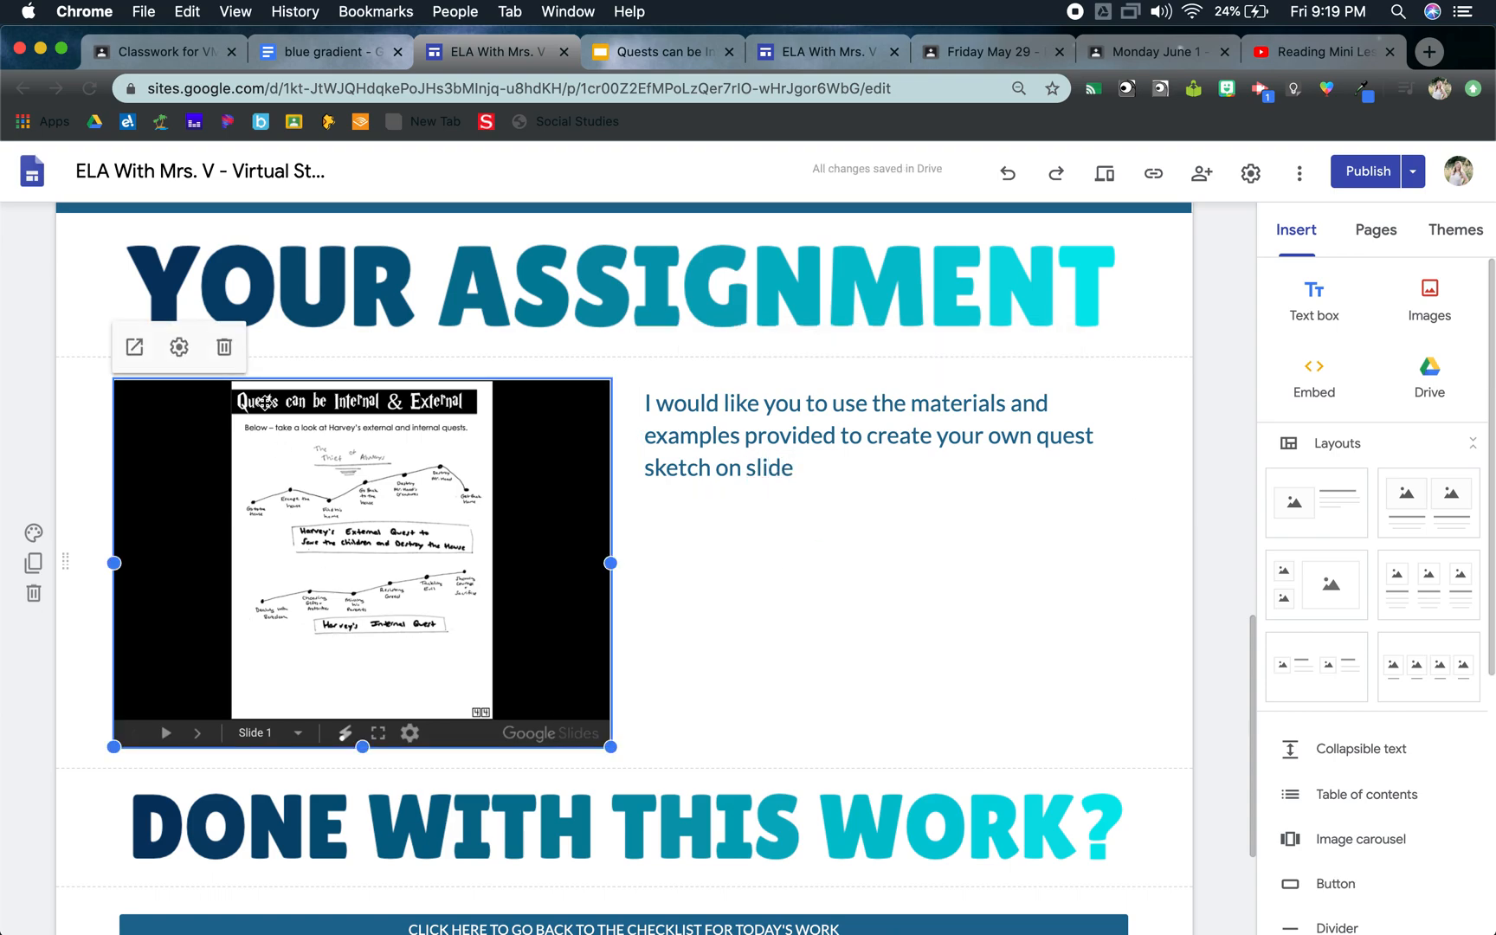
click(146, 353)
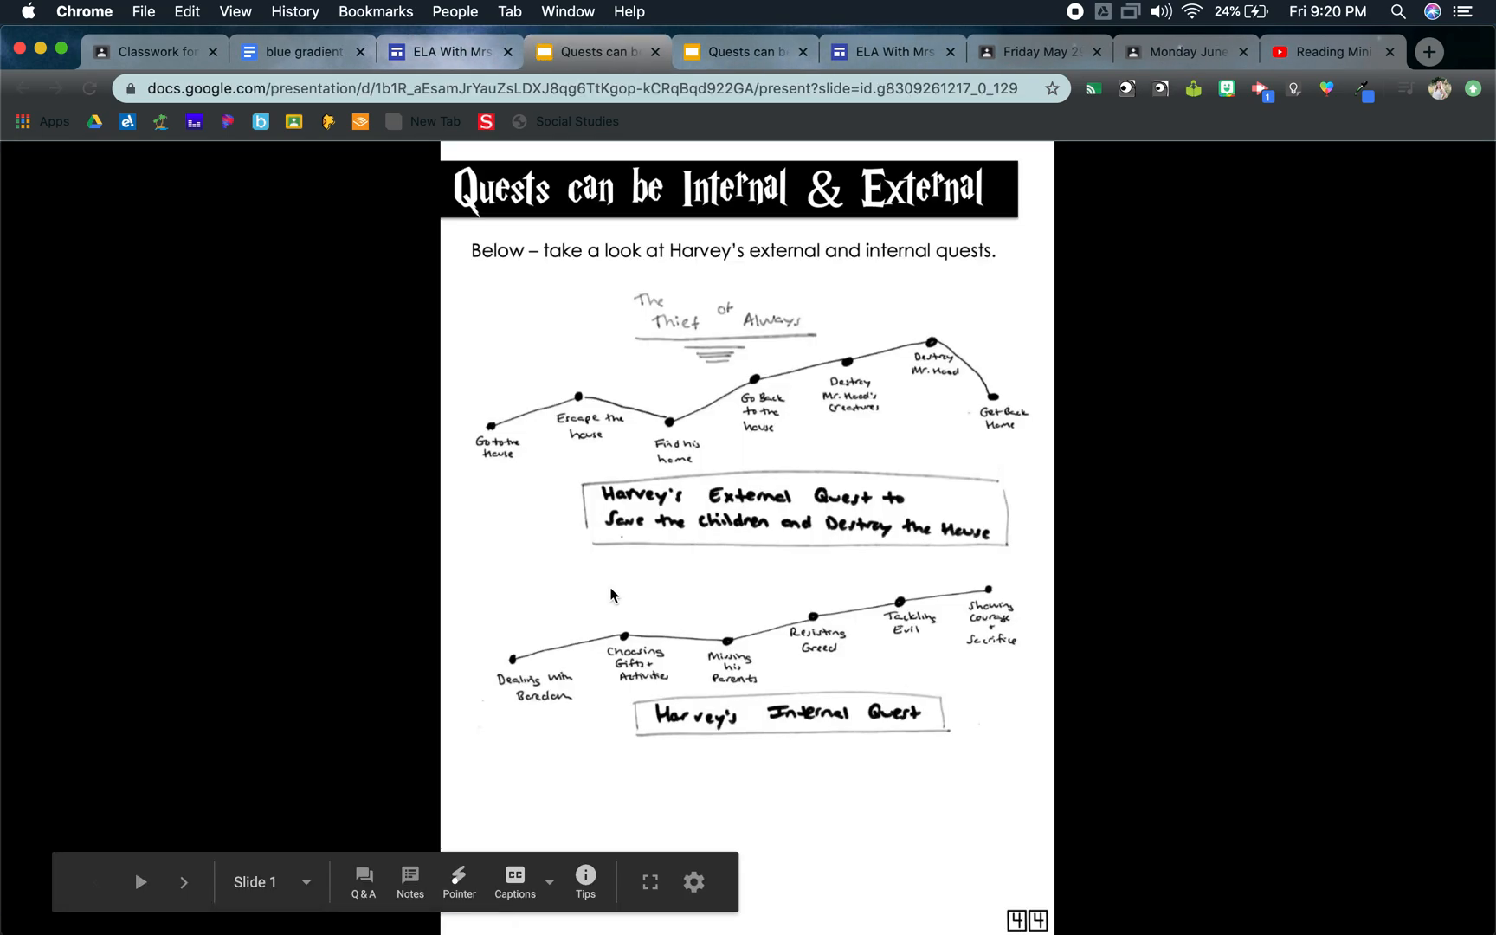
click(612, 594)
double_click(612, 594)
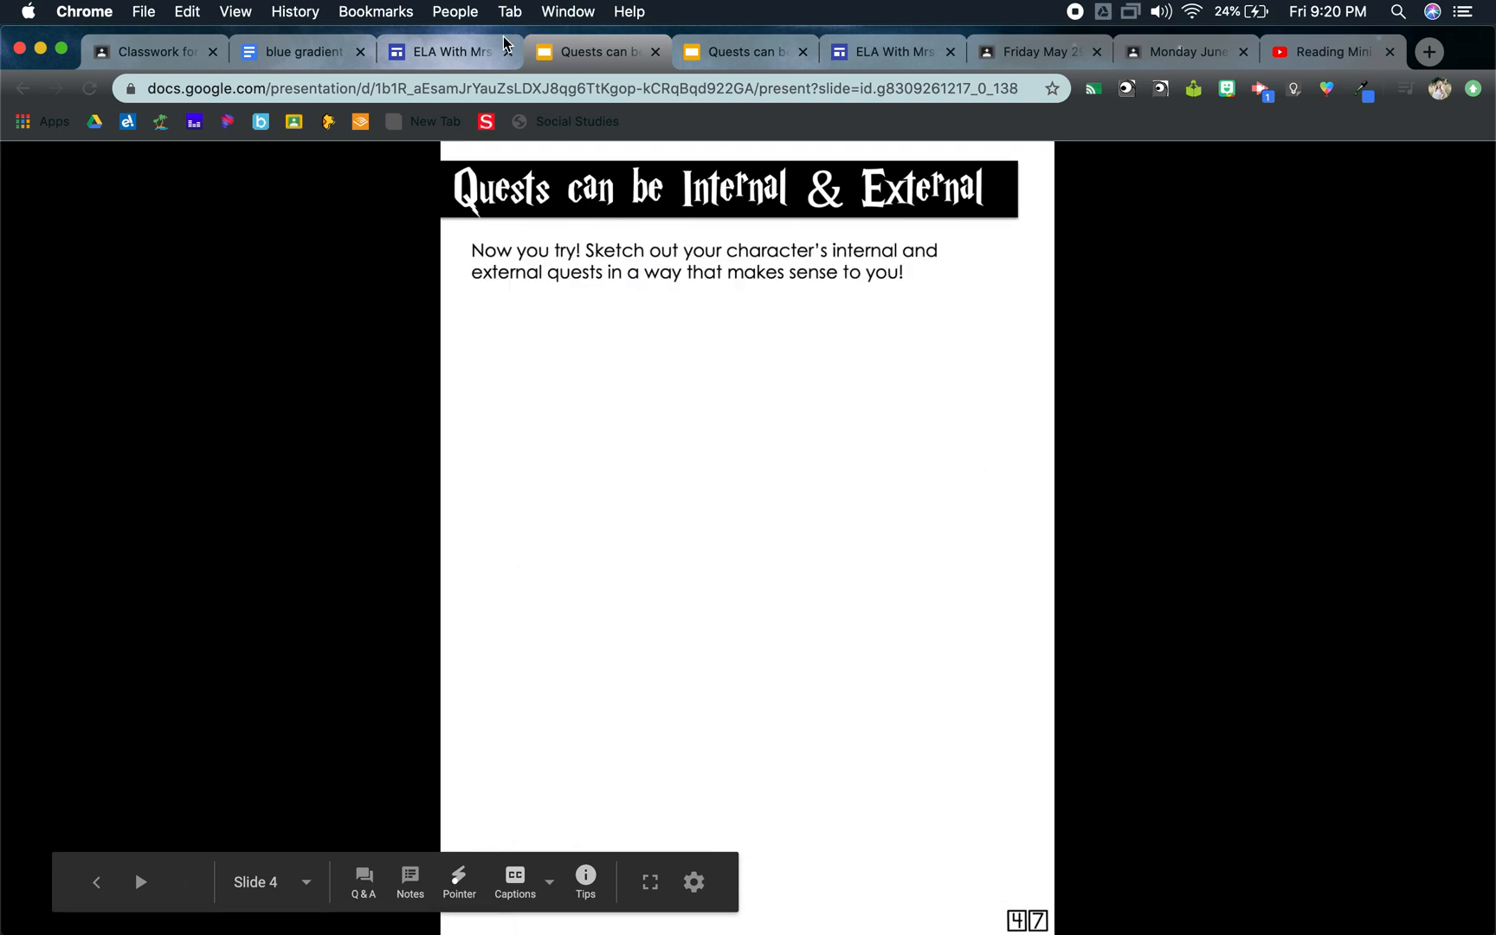
click(504, 40)
- Finish the instructions with "4. Click the button below to be taken to the assignment in Google Classroom."
click(791, 454)
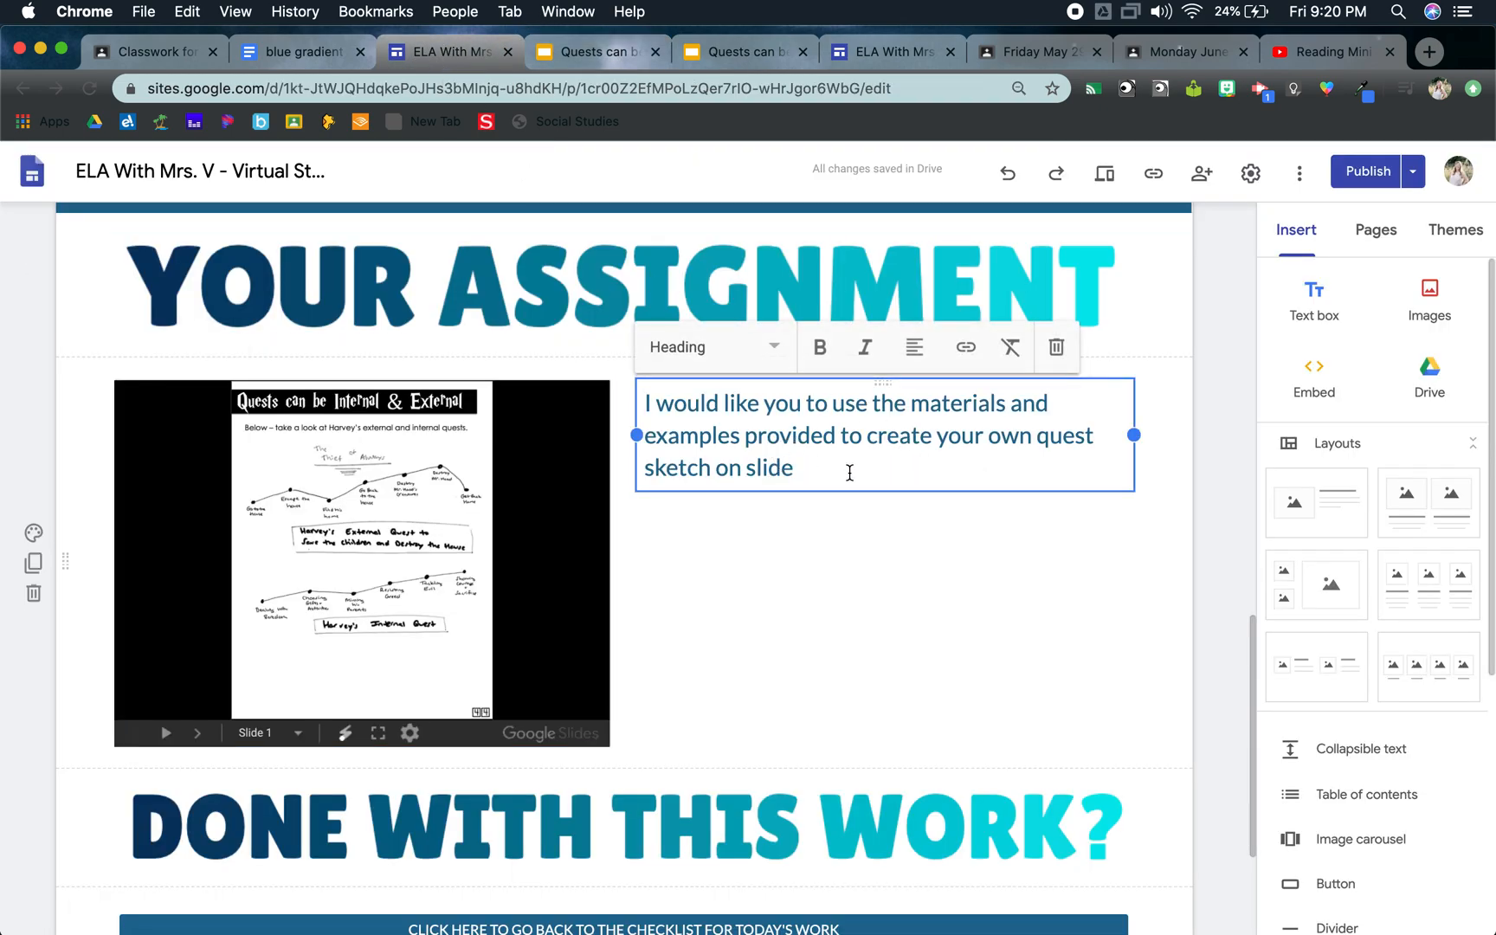
text(4. Click th eb)
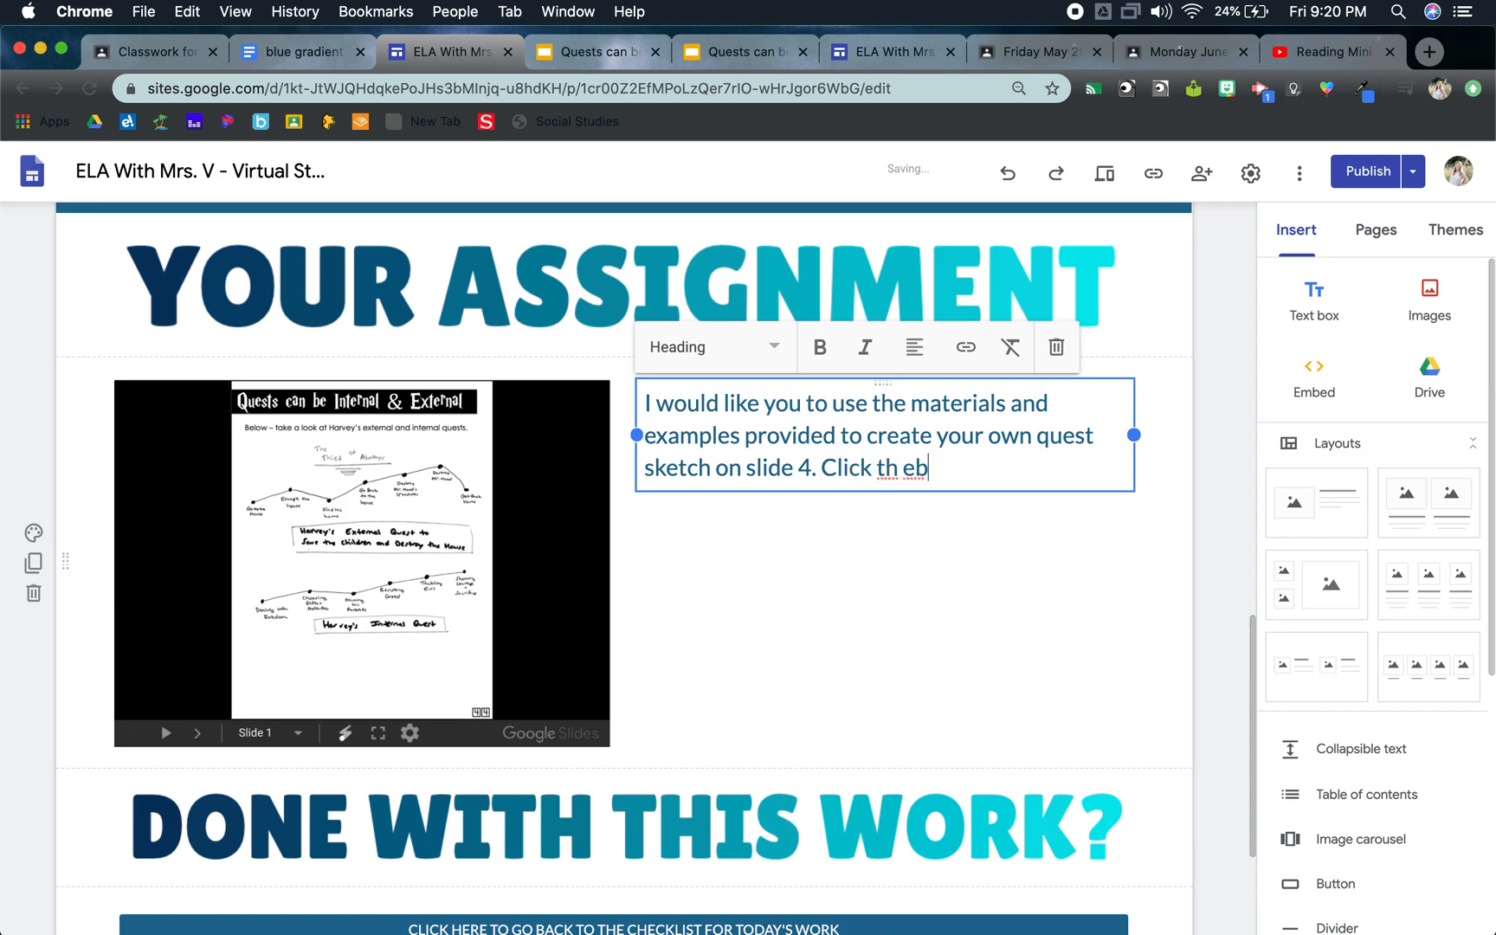
text(ue button below to be taken to th)
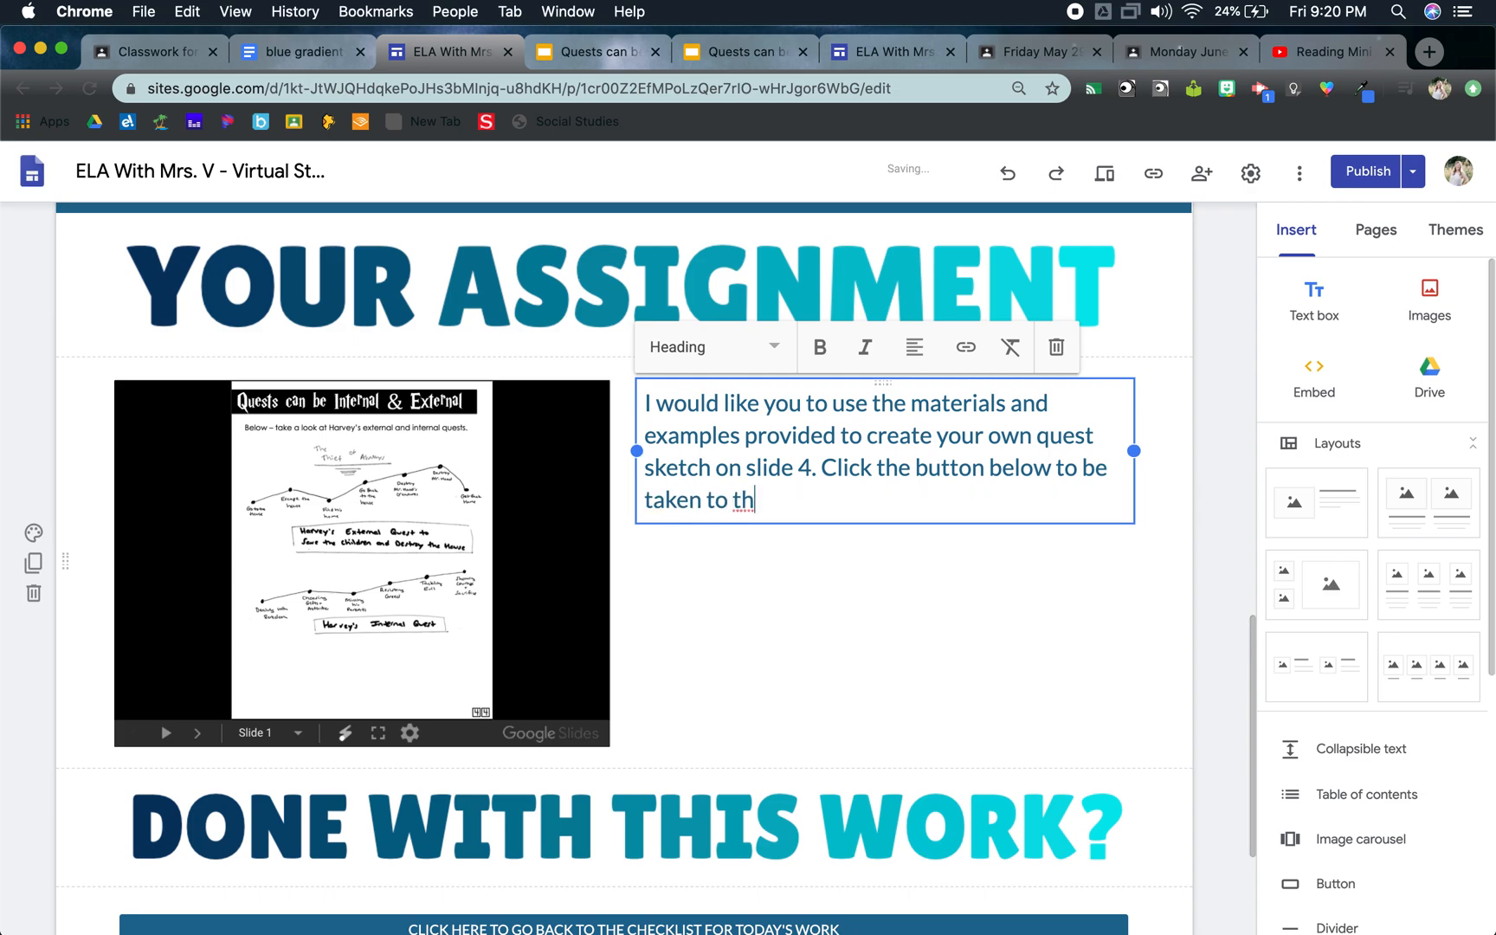
text(e assignment in Google Classroom.)
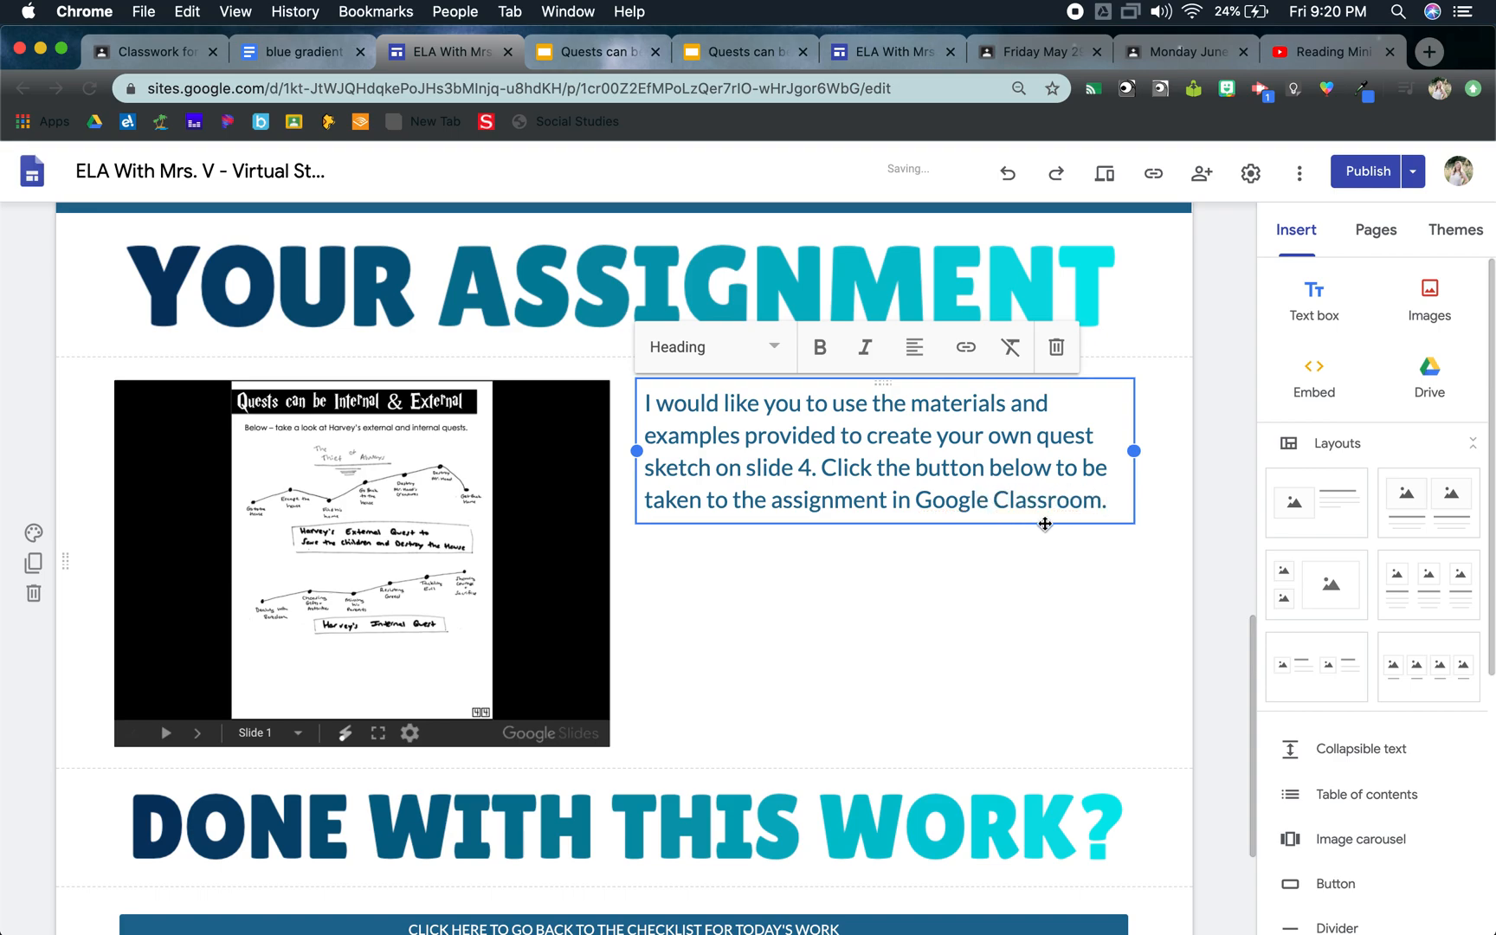
click(1220, 583)
- Start a new button named "CLICK HERE TO GO TO YOUR ASSIGNMENT FOR YOUR QUEST SKETCH"
scroll(1257, 641, down, 1)
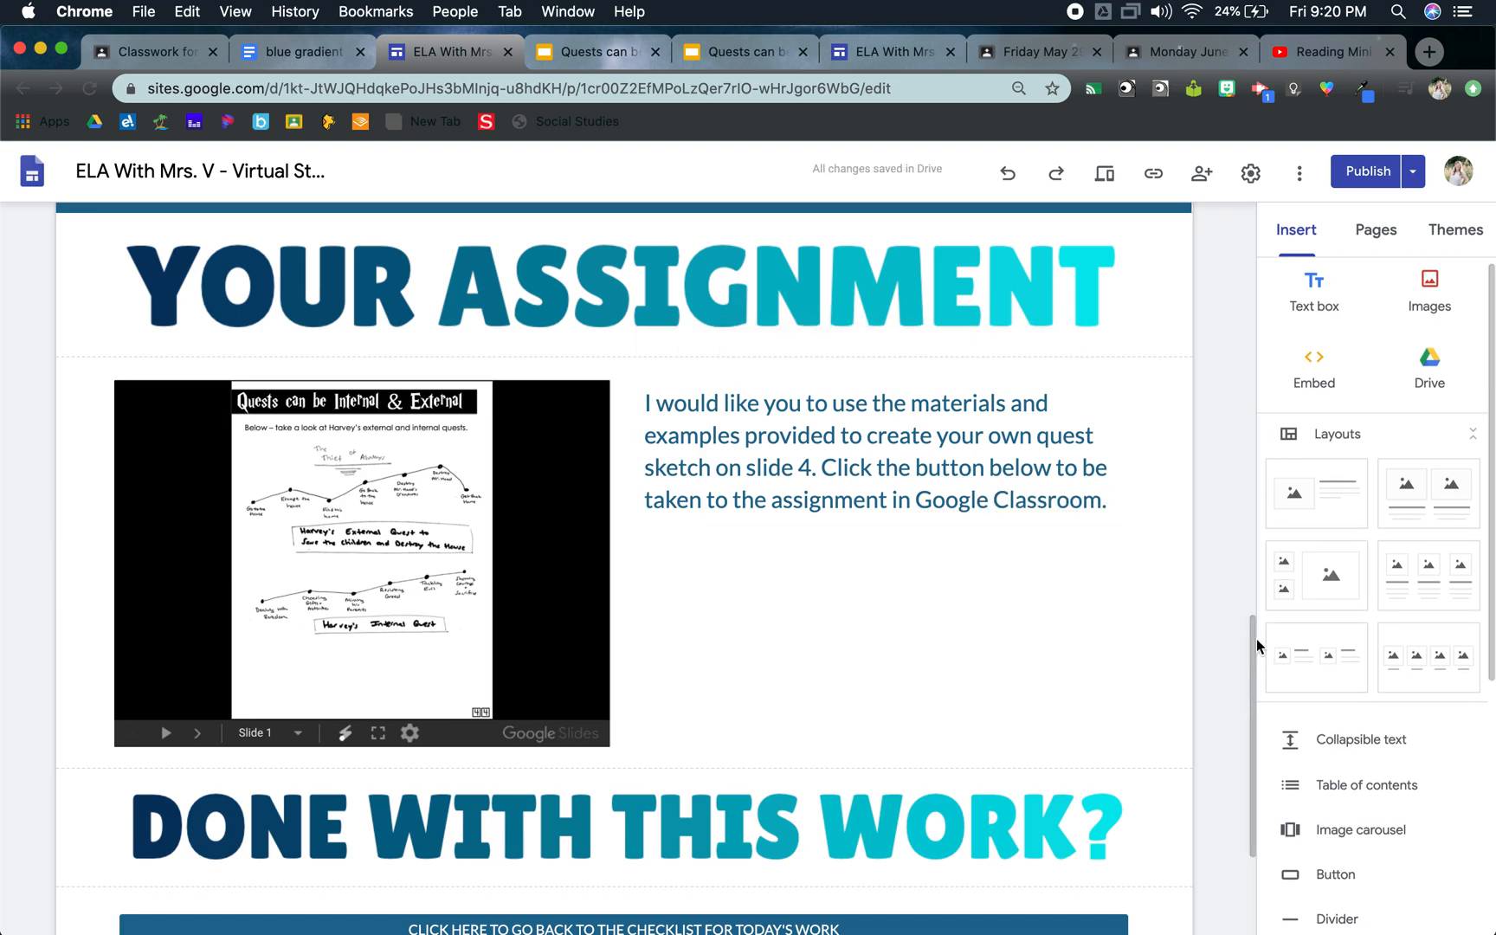
click(1320, 866)
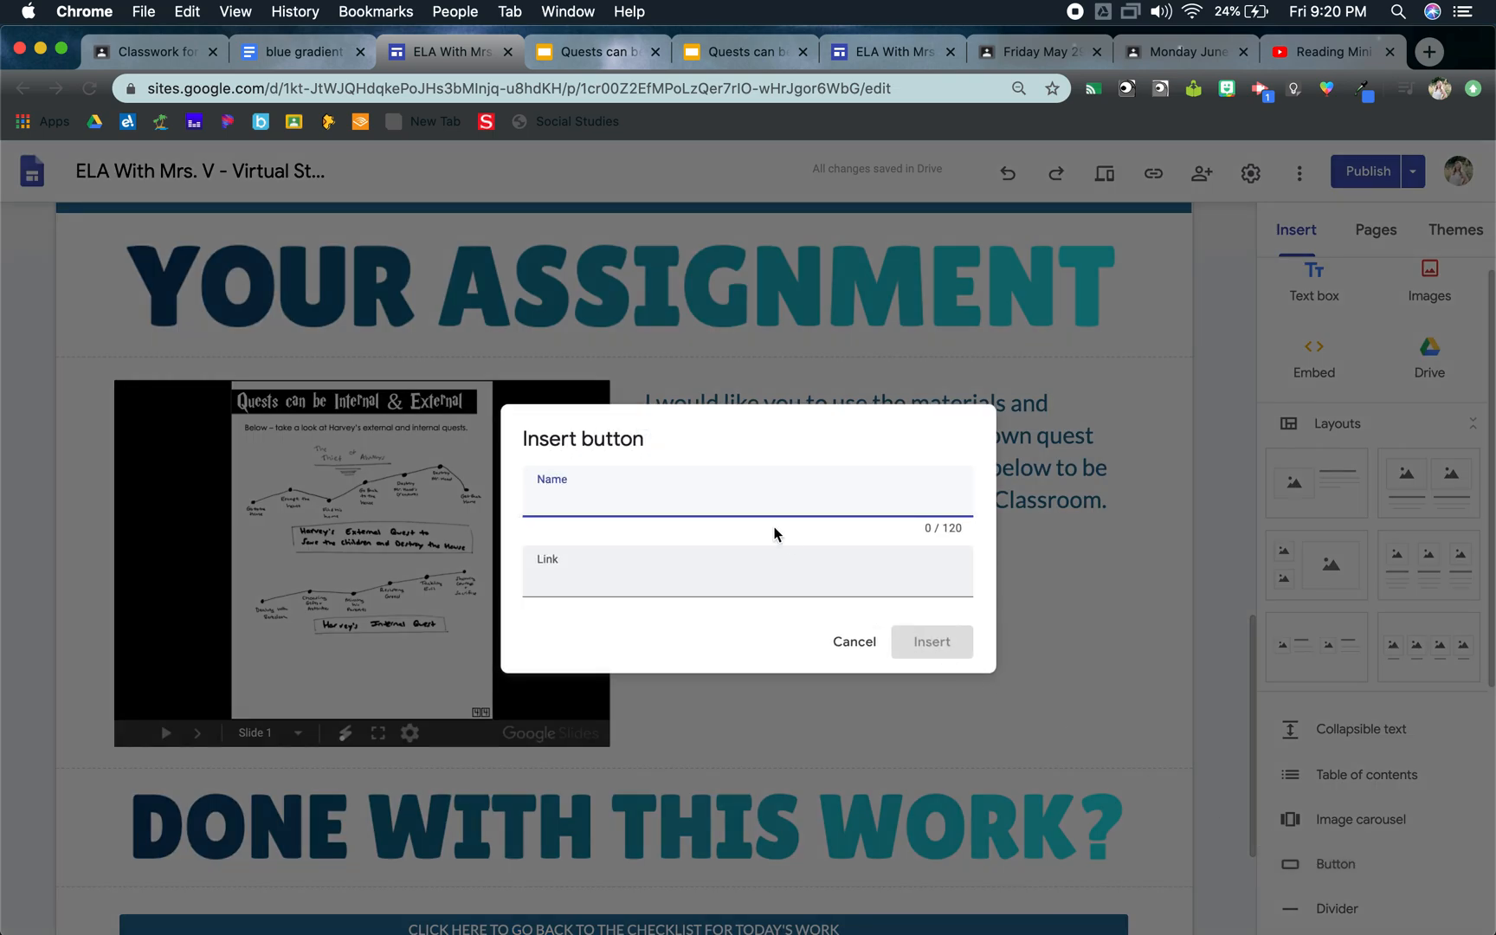
text(CLICK HERE TO GO TO YOUR S)
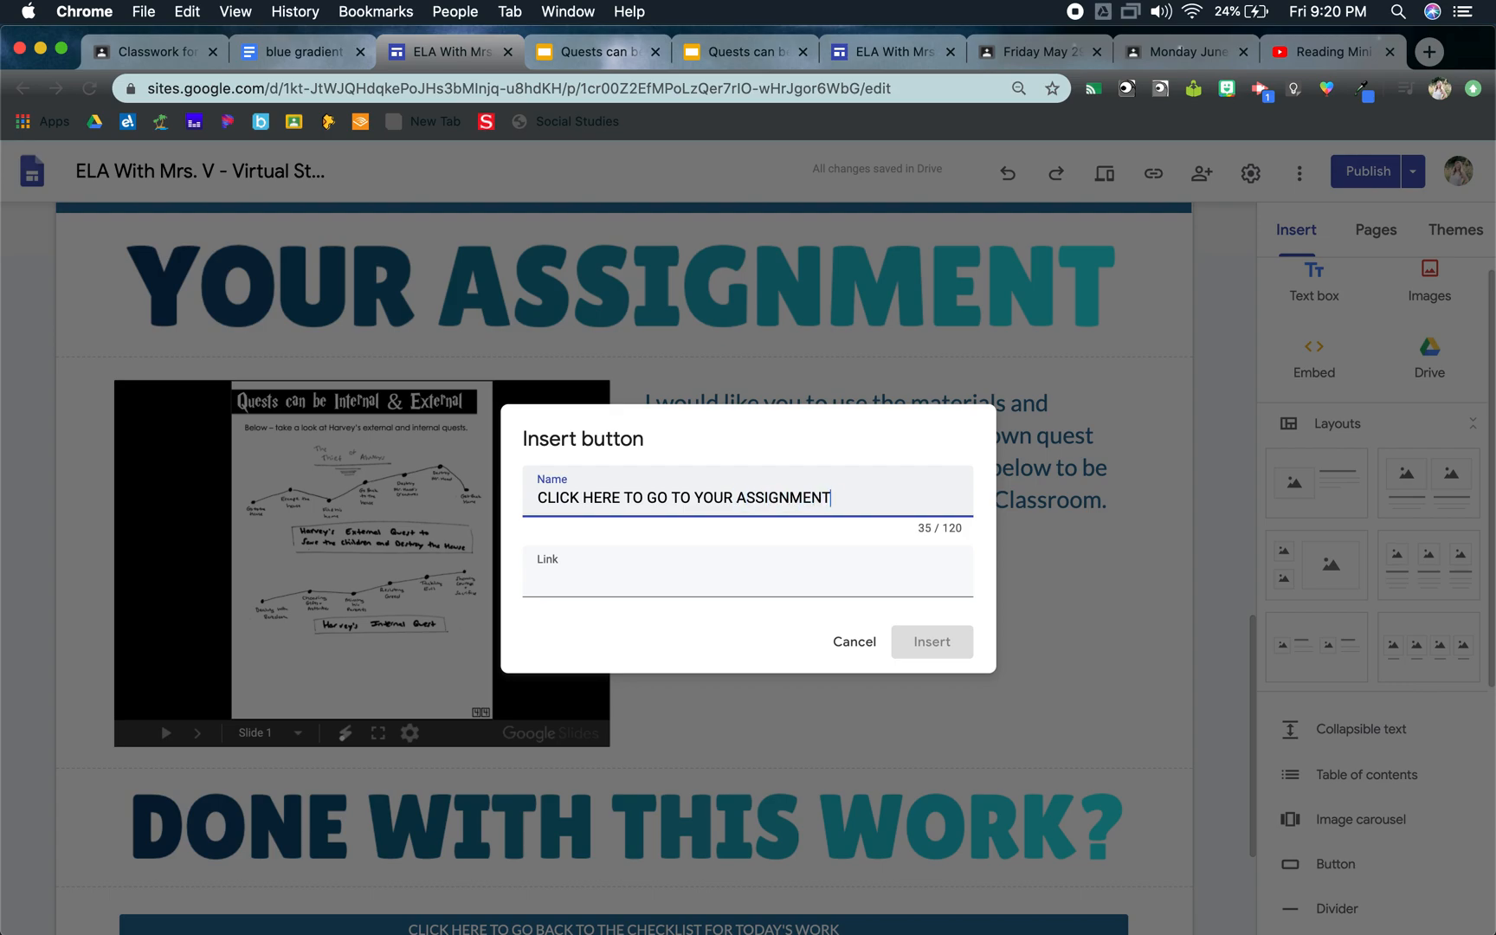
text(SSIGNMENT FOR YOUR QUEST SKETCH)
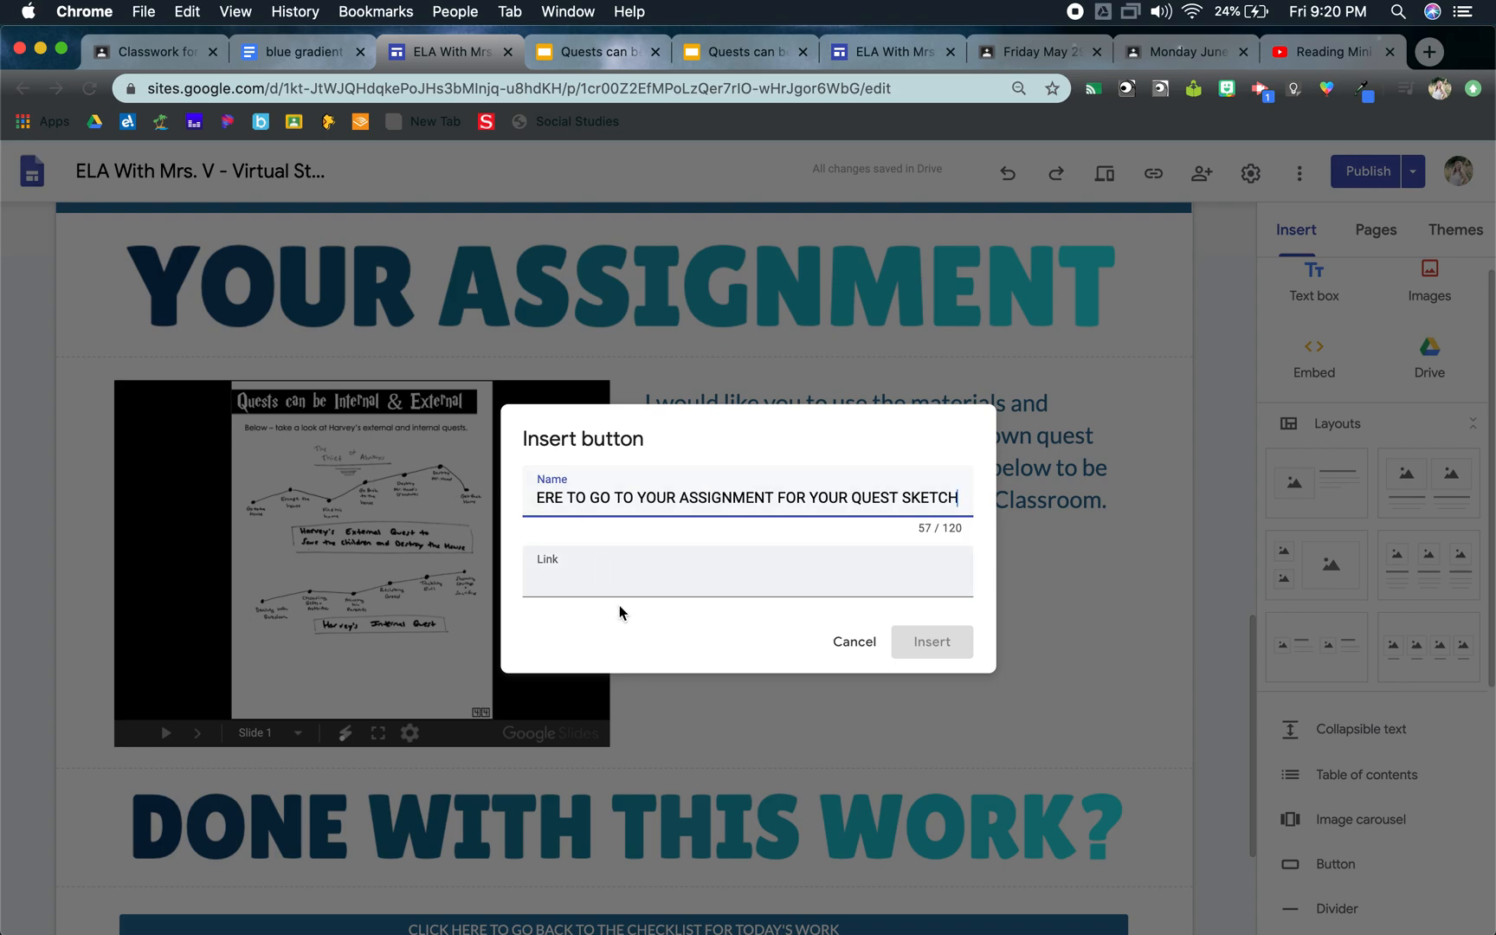
click(577, 585)
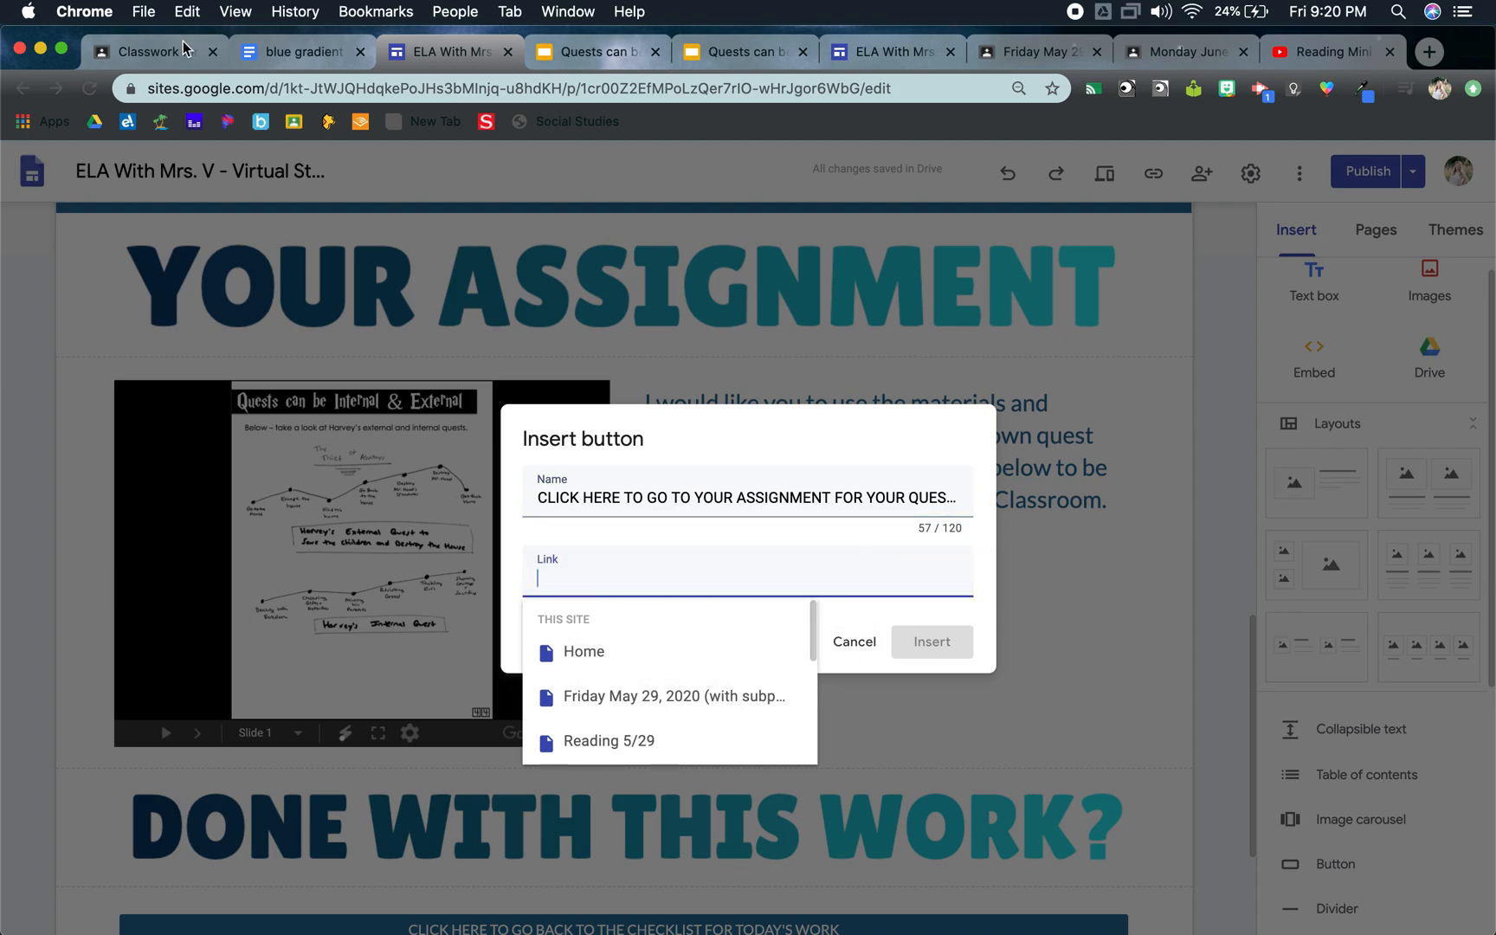
- Switch to Google Classroom and copy the link of the "Monday June 1 - Reading - Quests can be in..." assignment
click(157, 55)
scroll(702, 495, down, 5)
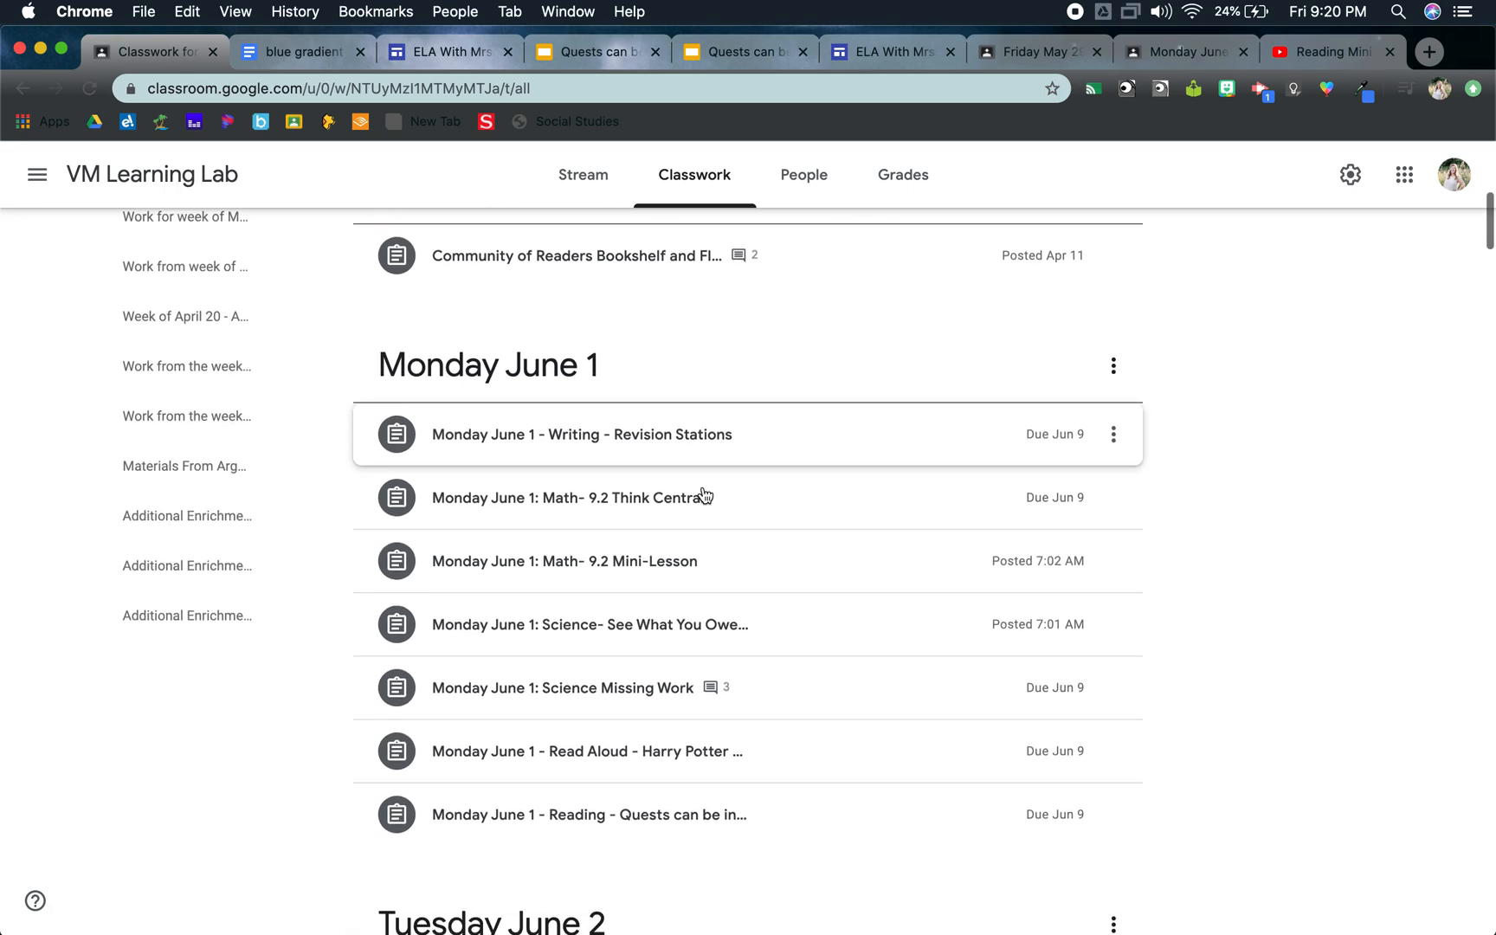
scroll(705, 494, down, 1)
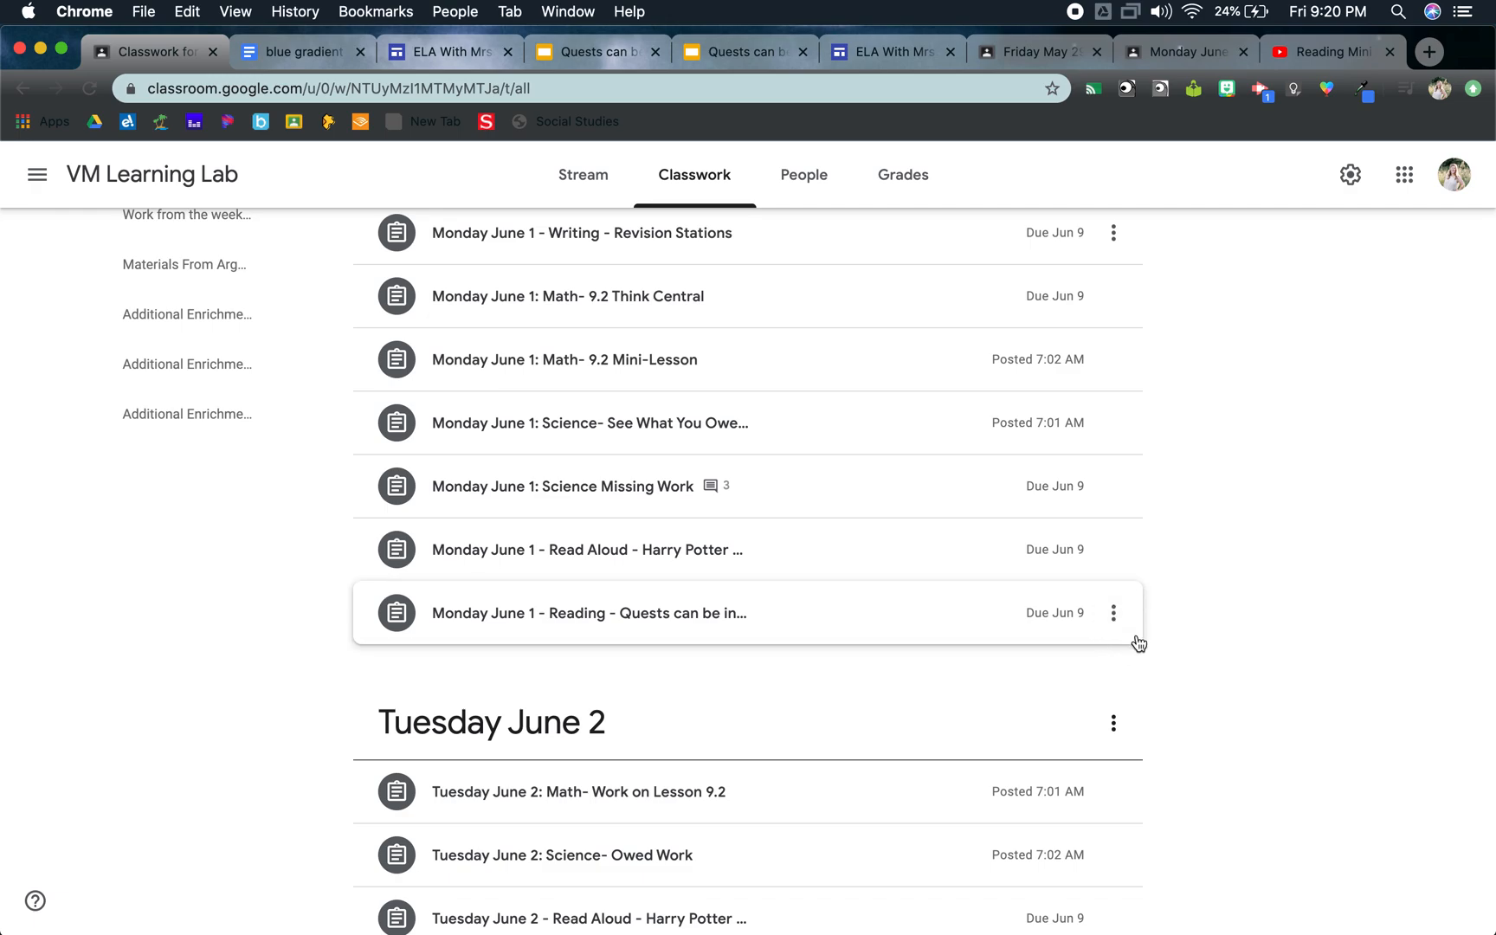
click(1114, 614)
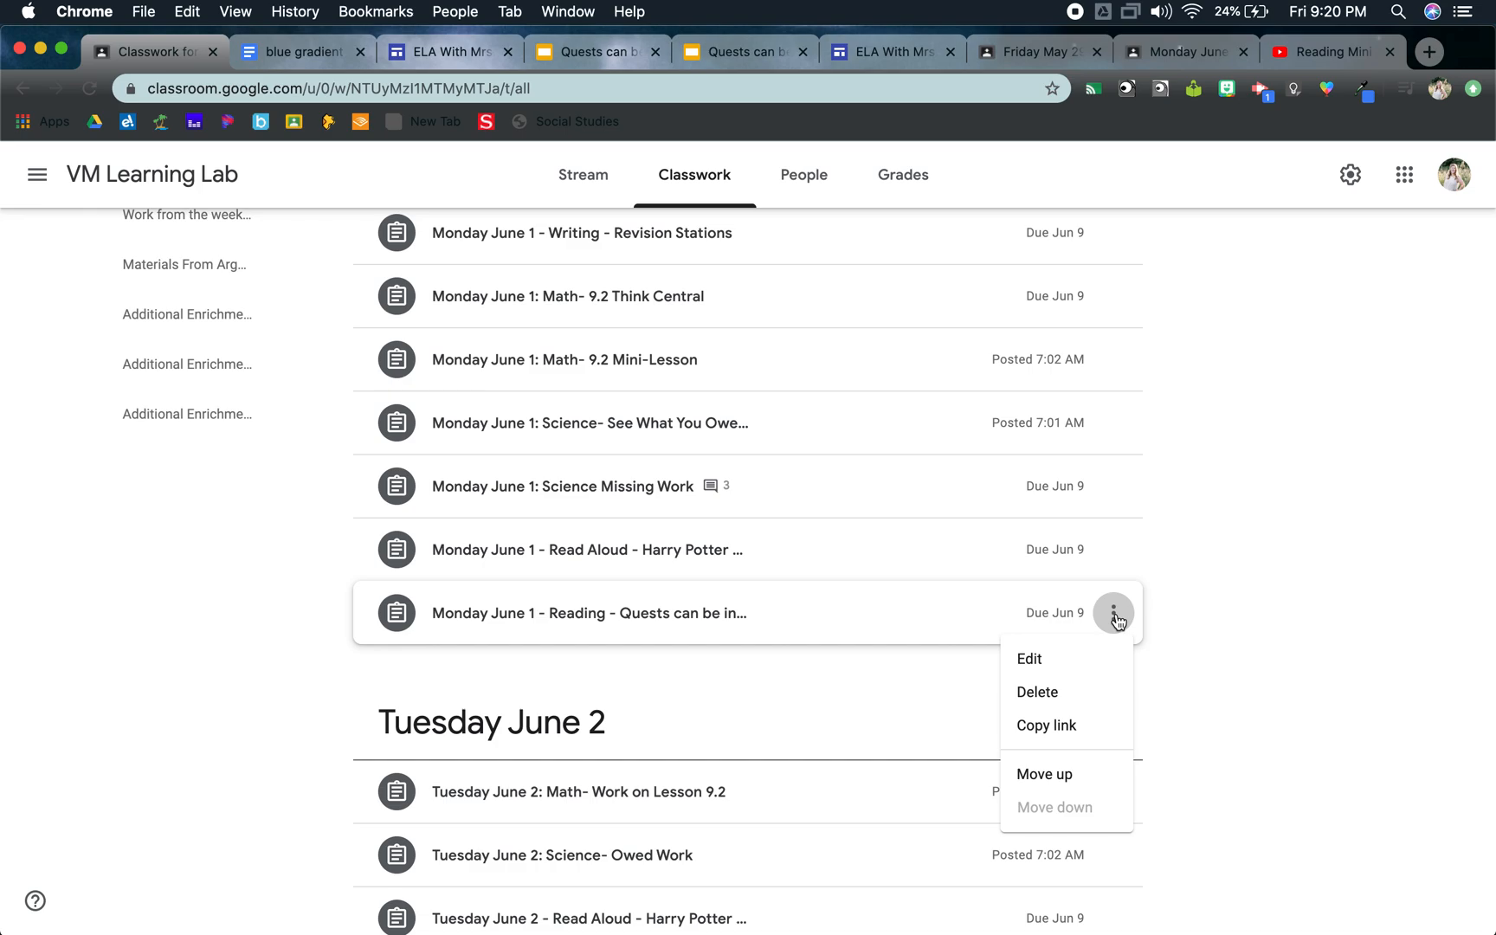
click(1055, 729)
- Return to the site editor, paste the copied assignment link as the button's link, and insert the button
click(459, 53)
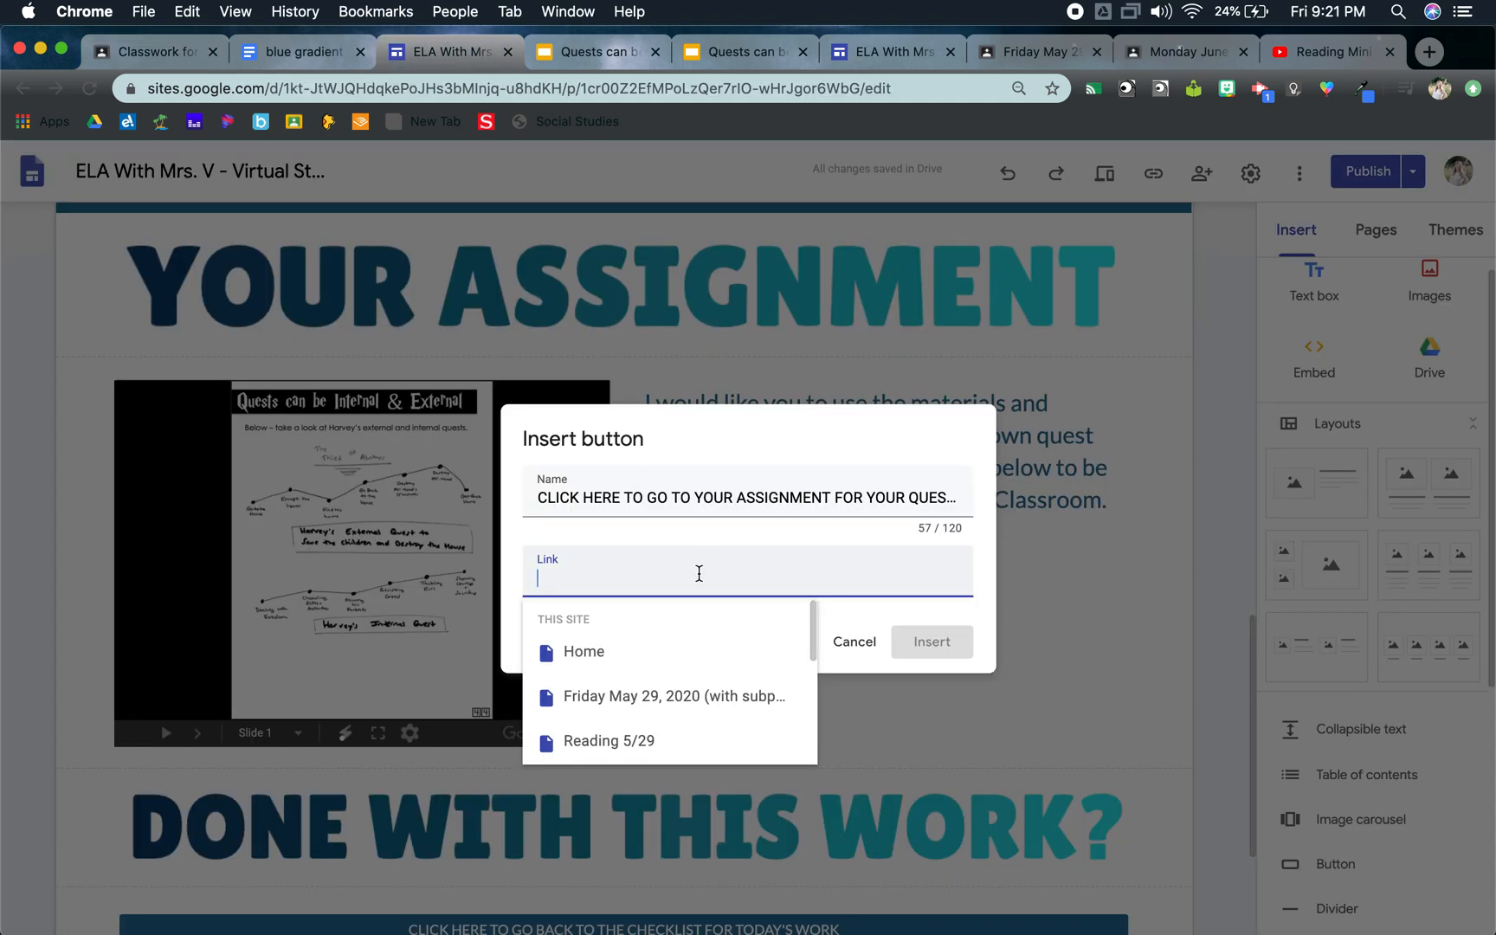
key(super+v)
click(921, 642)
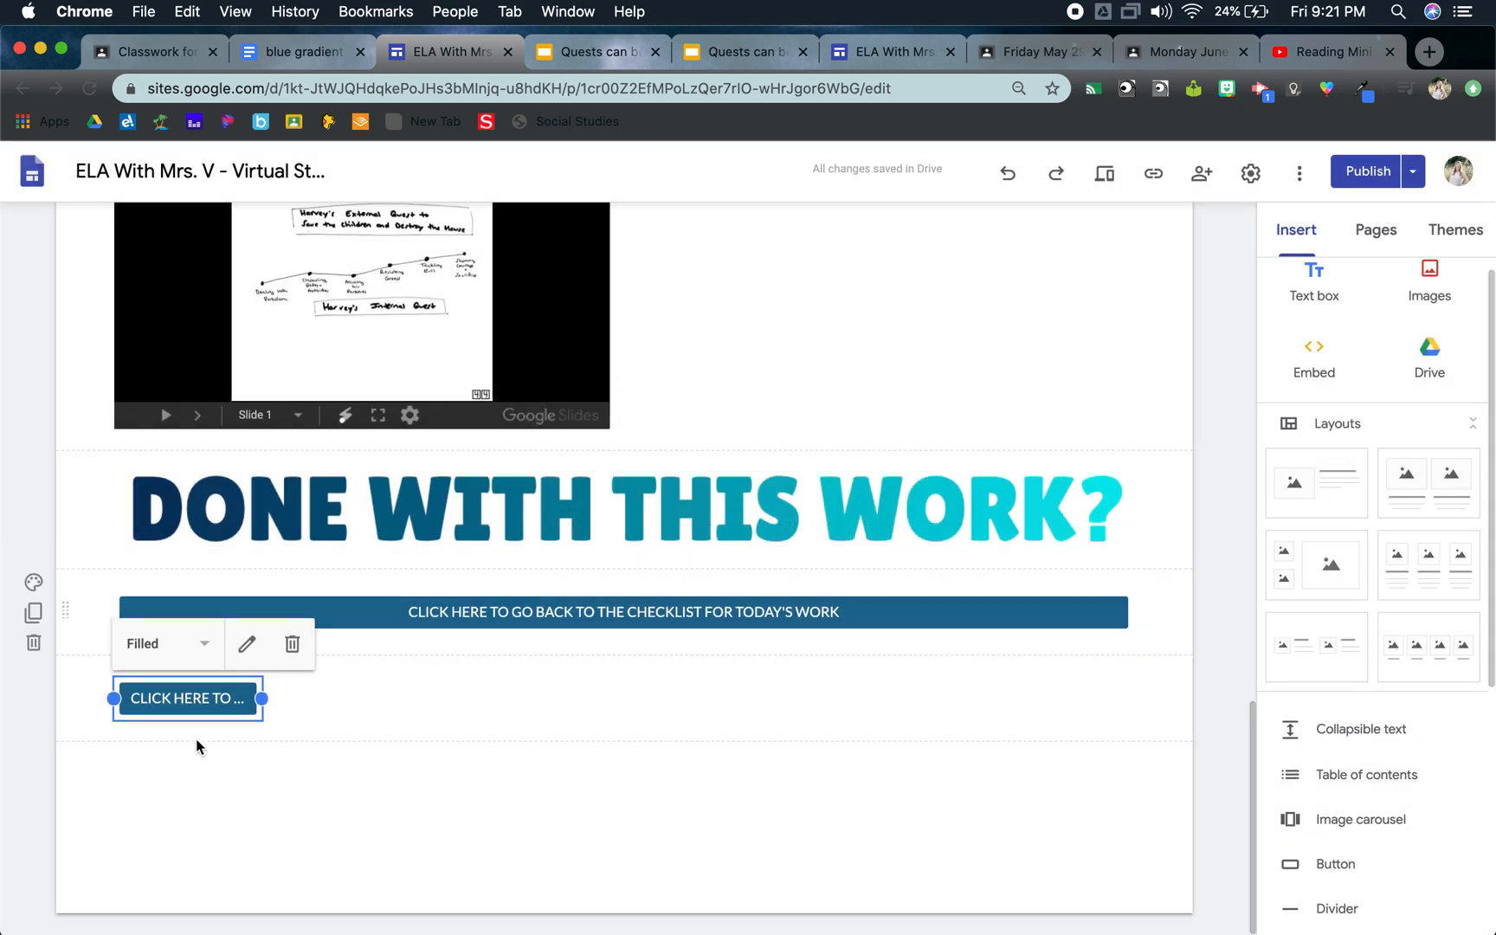
- Move the quest sketch button's section directly beneath the slides section and widen the button to the full content width
drag(67, 695, 674, 662)
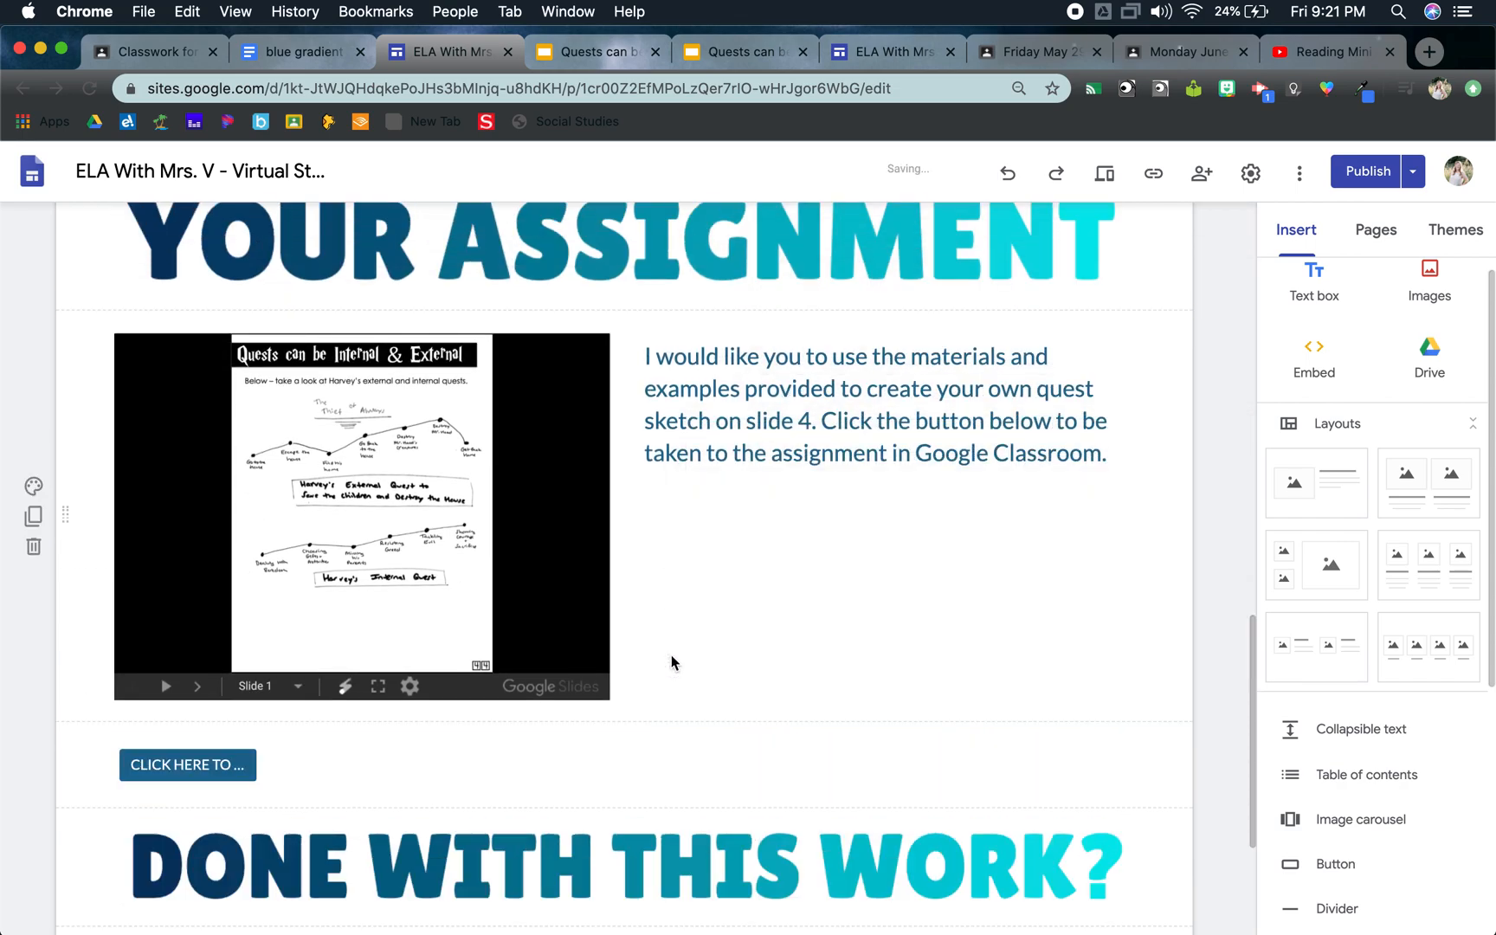
click(251, 764)
drag(264, 765, 701, 768)
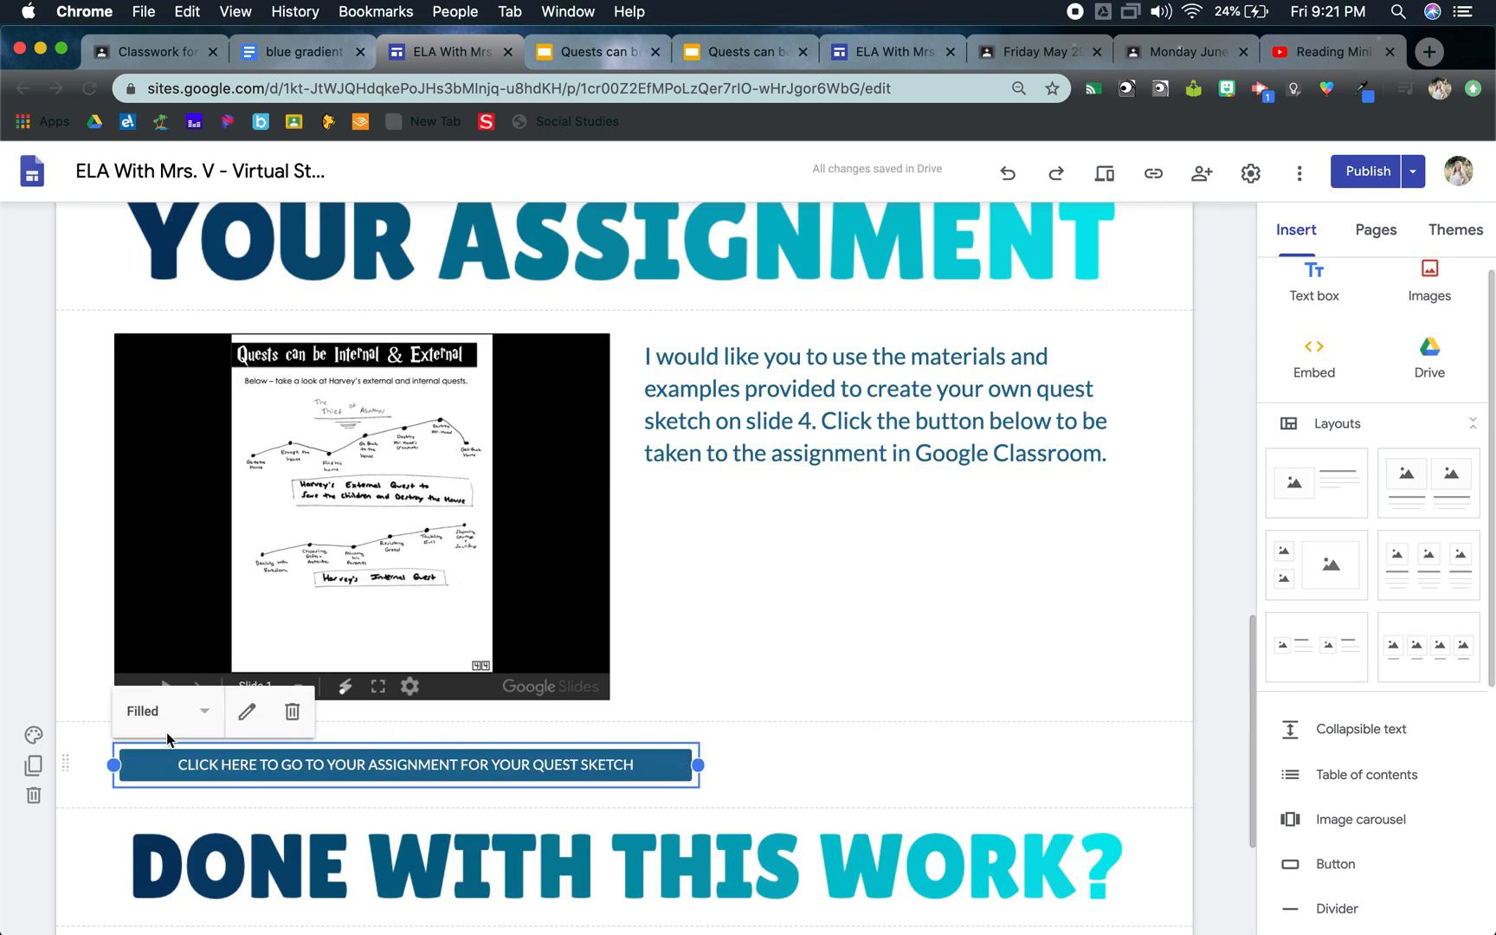
drag(697, 765, 1165, 764)
click(1022, 532)
click(1014, 446)
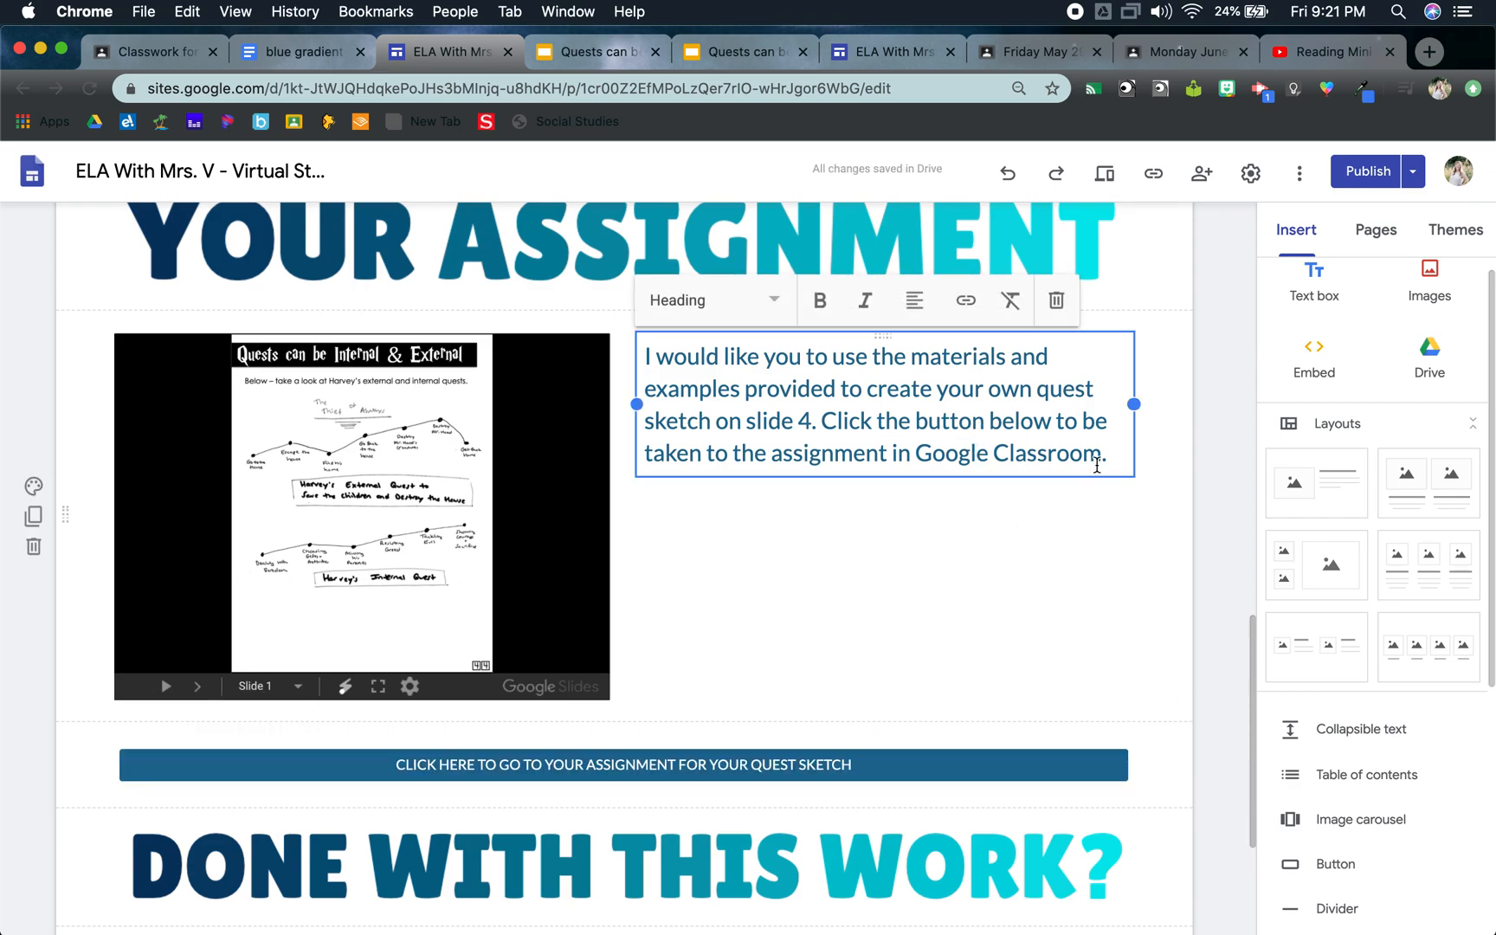
double_click(1098, 504)
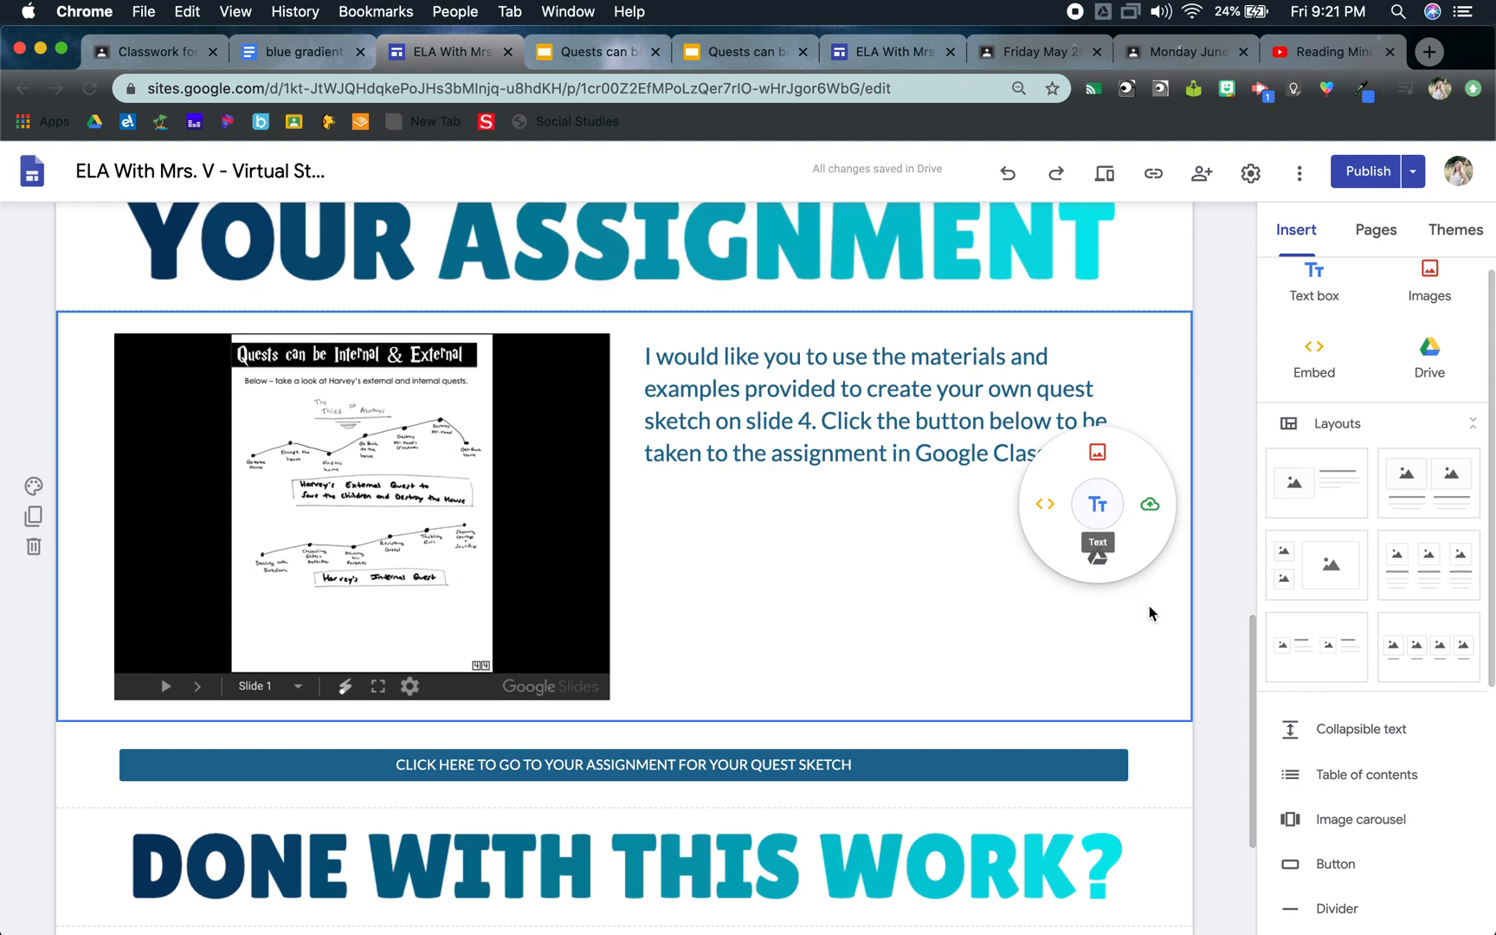
scroll(798, 695, down, 3)
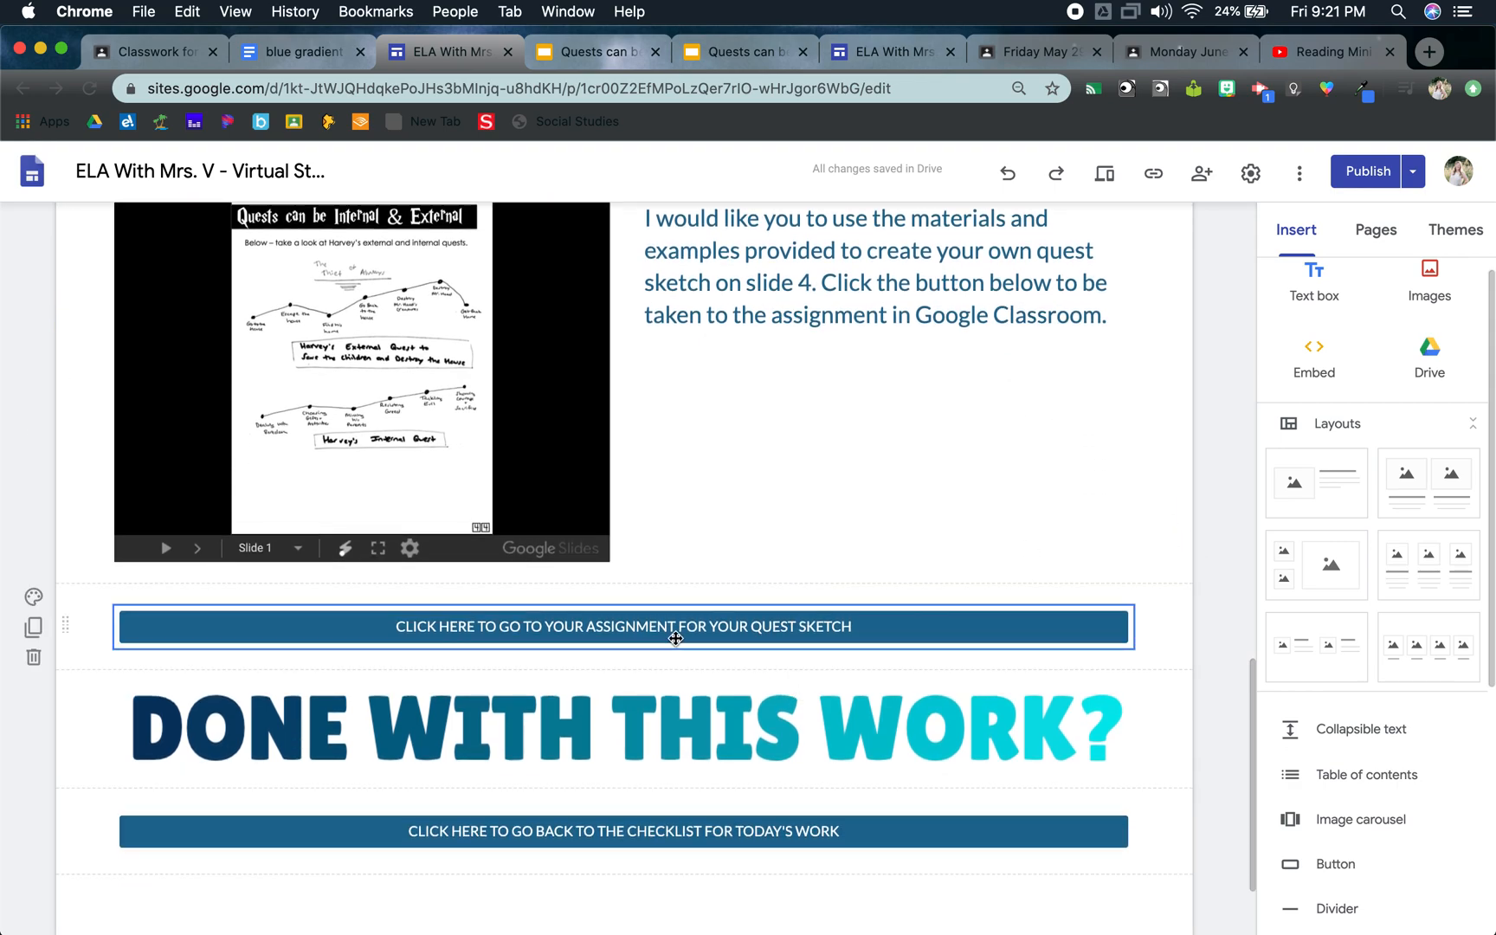
- Publish the updated Reading 6/1 page and open the published site
click(1367, 172)
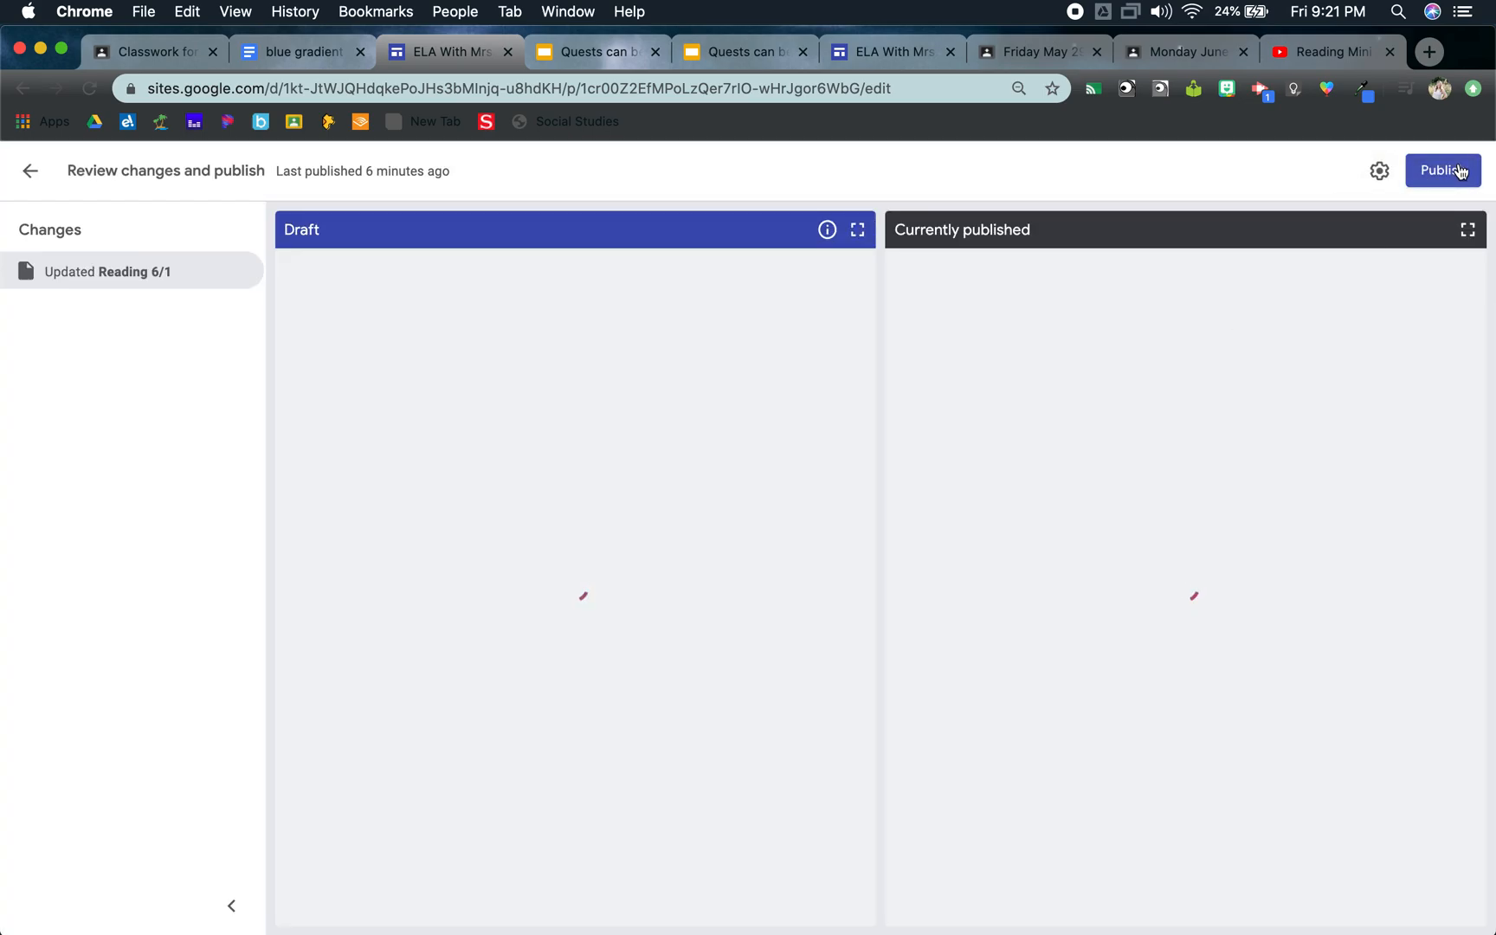
click(1459, 170)
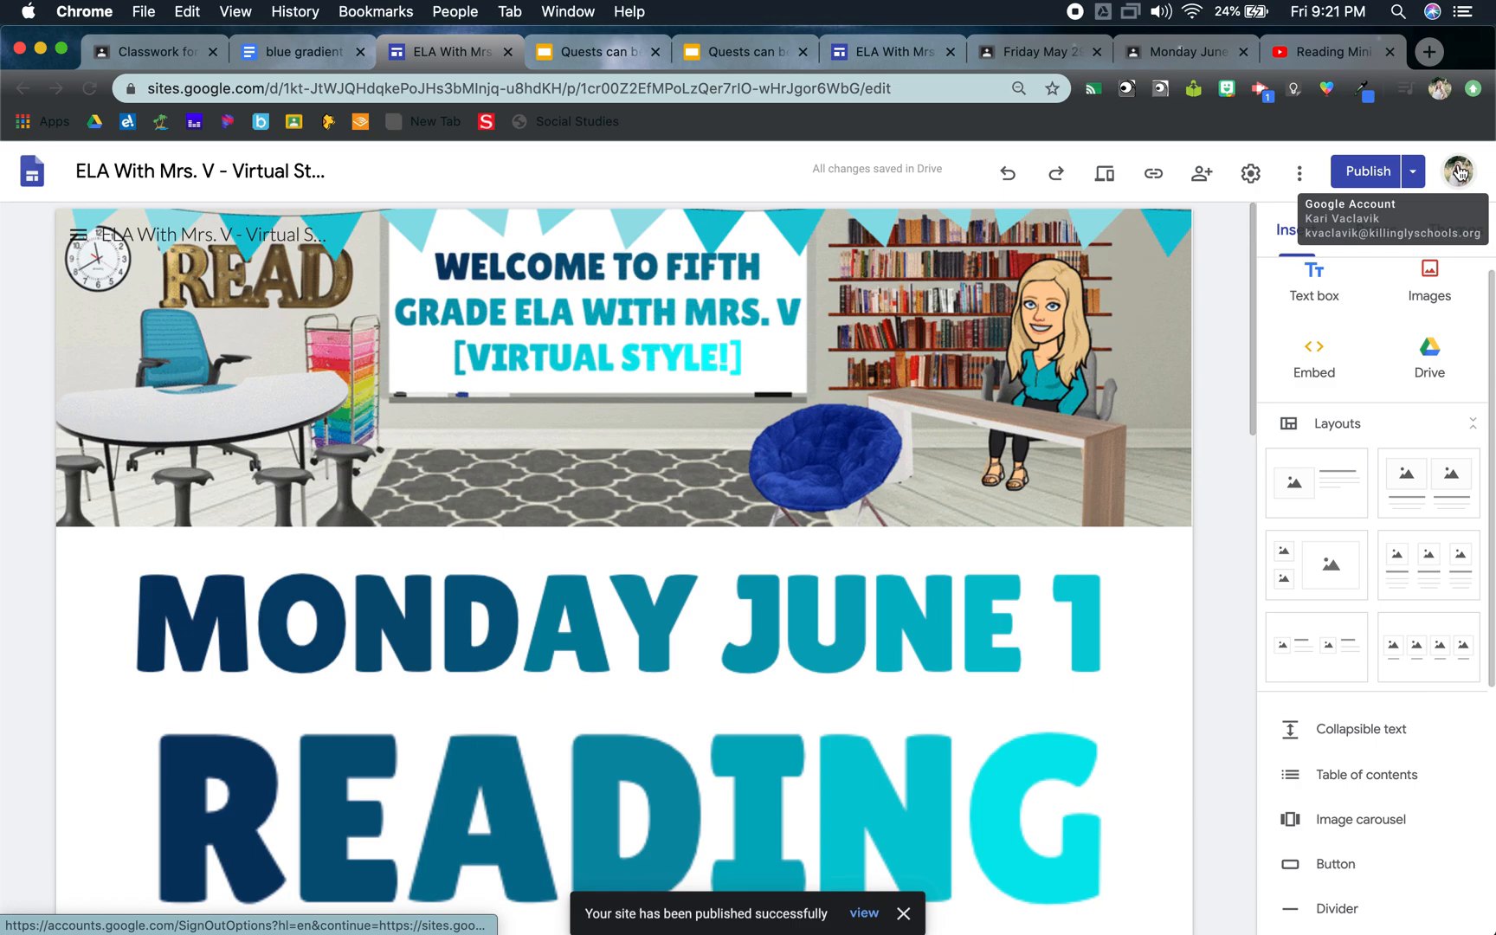
click(1414, 173)
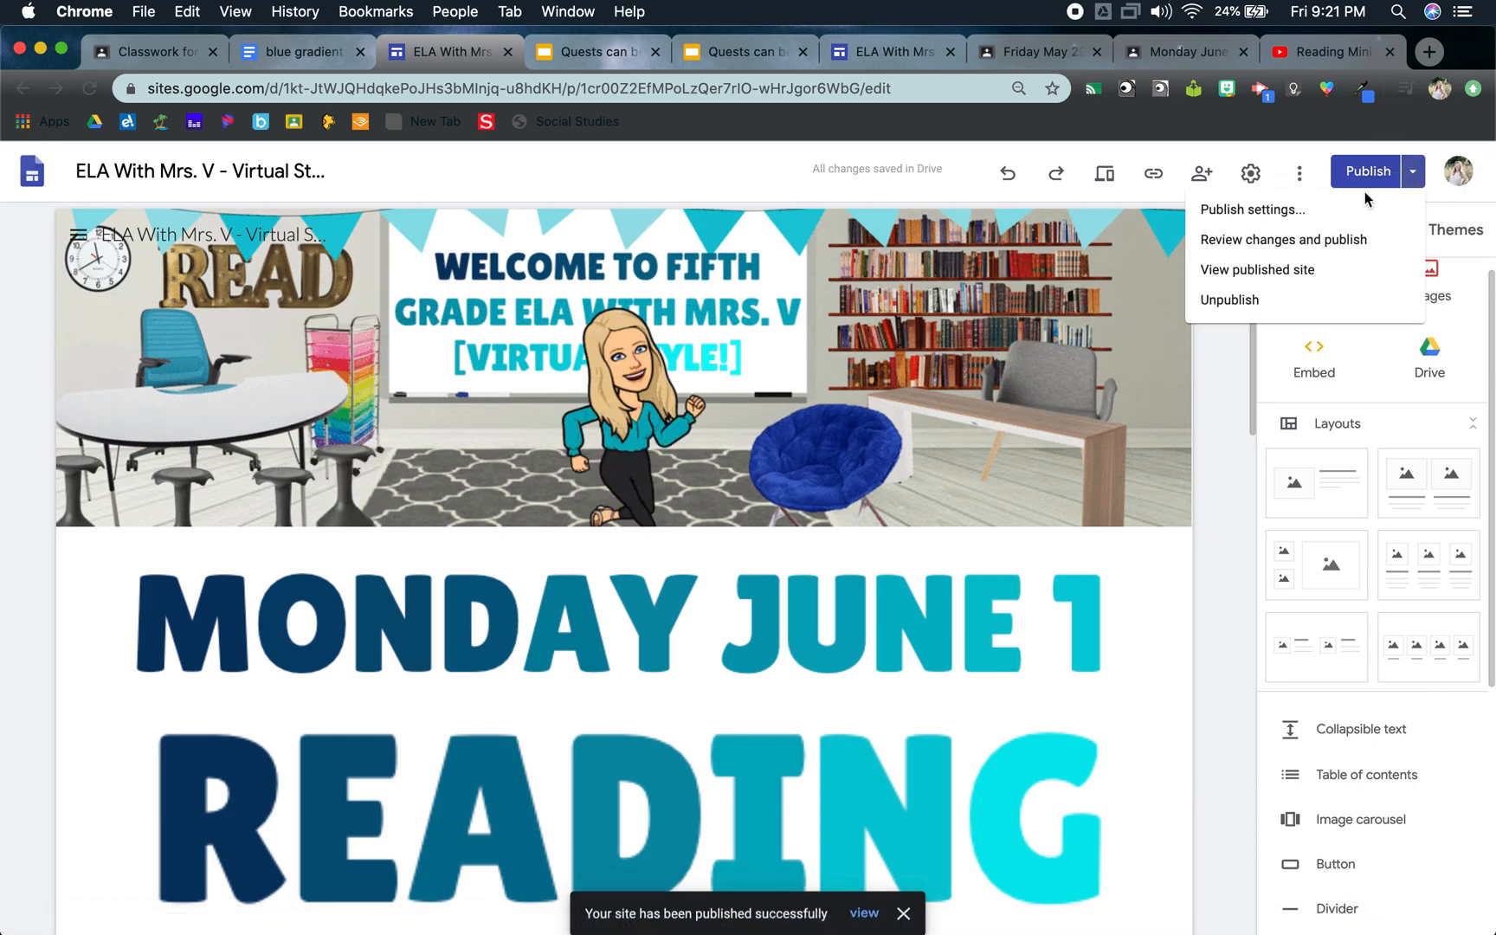
click(1267, 286)
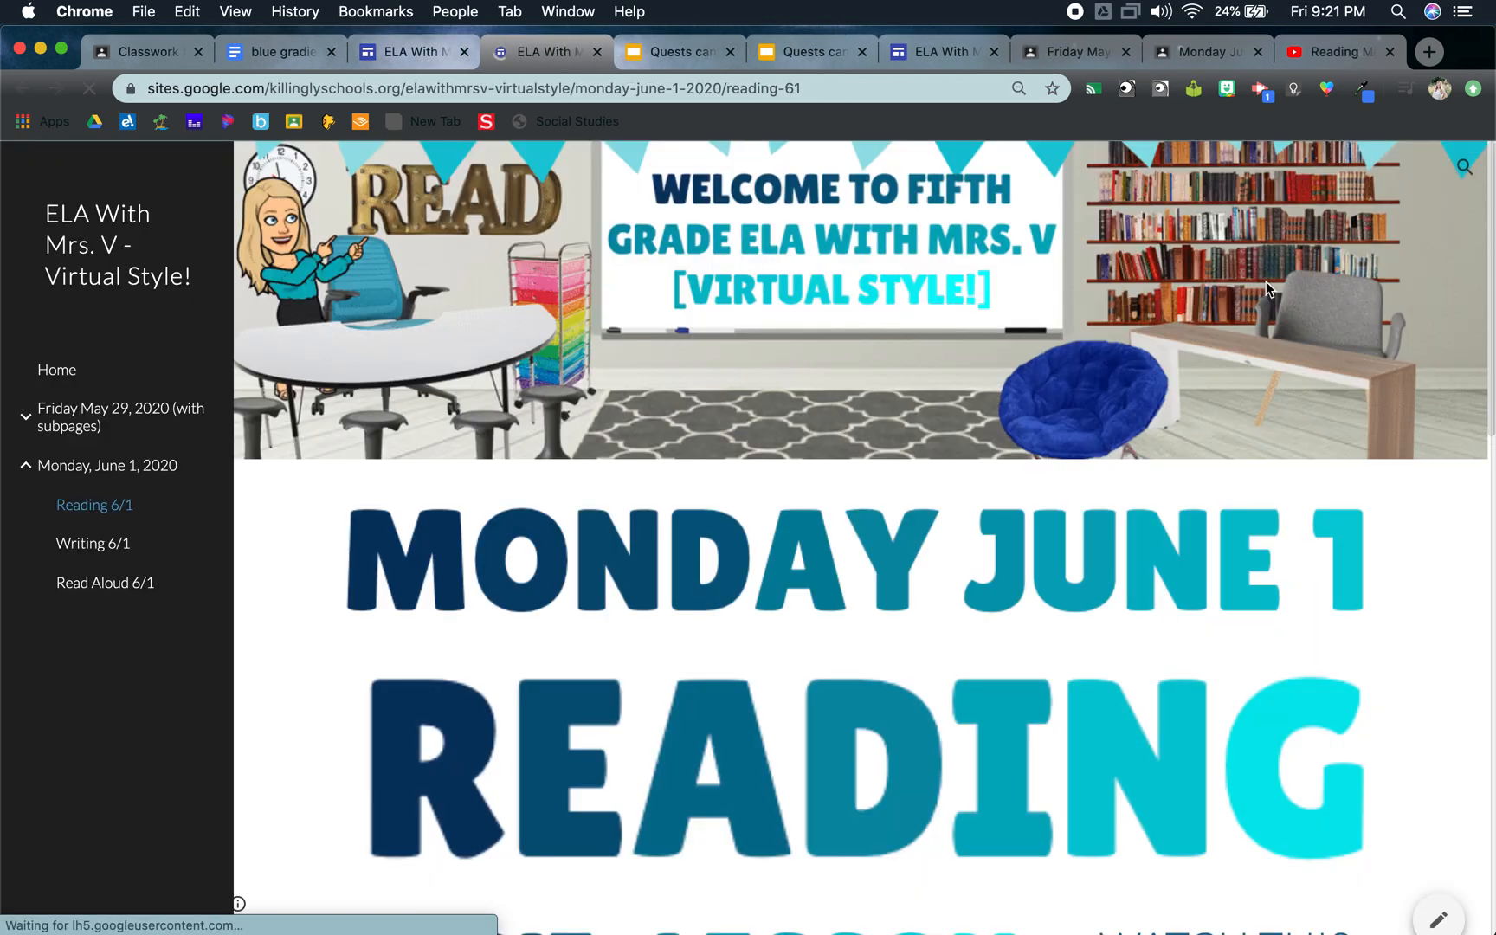
- Test the embedded mini-lesson video on the published Reading 6/1 page by starting and pausing its playback
scroll(815, 603, down, 3)
scroll(815, 602, down, 5)
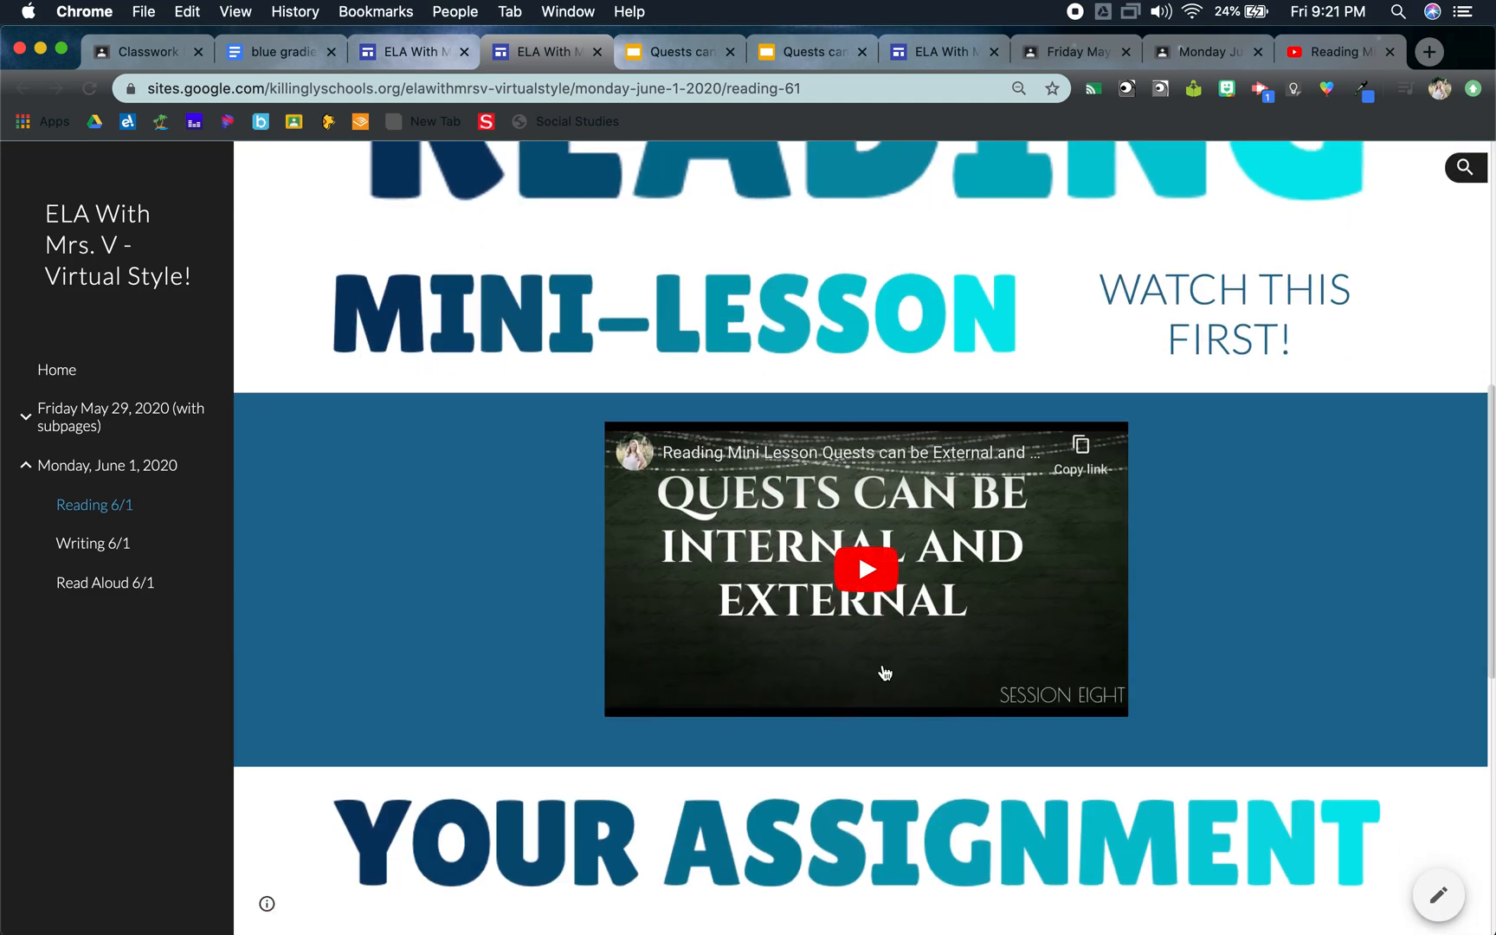
click(857, 581)
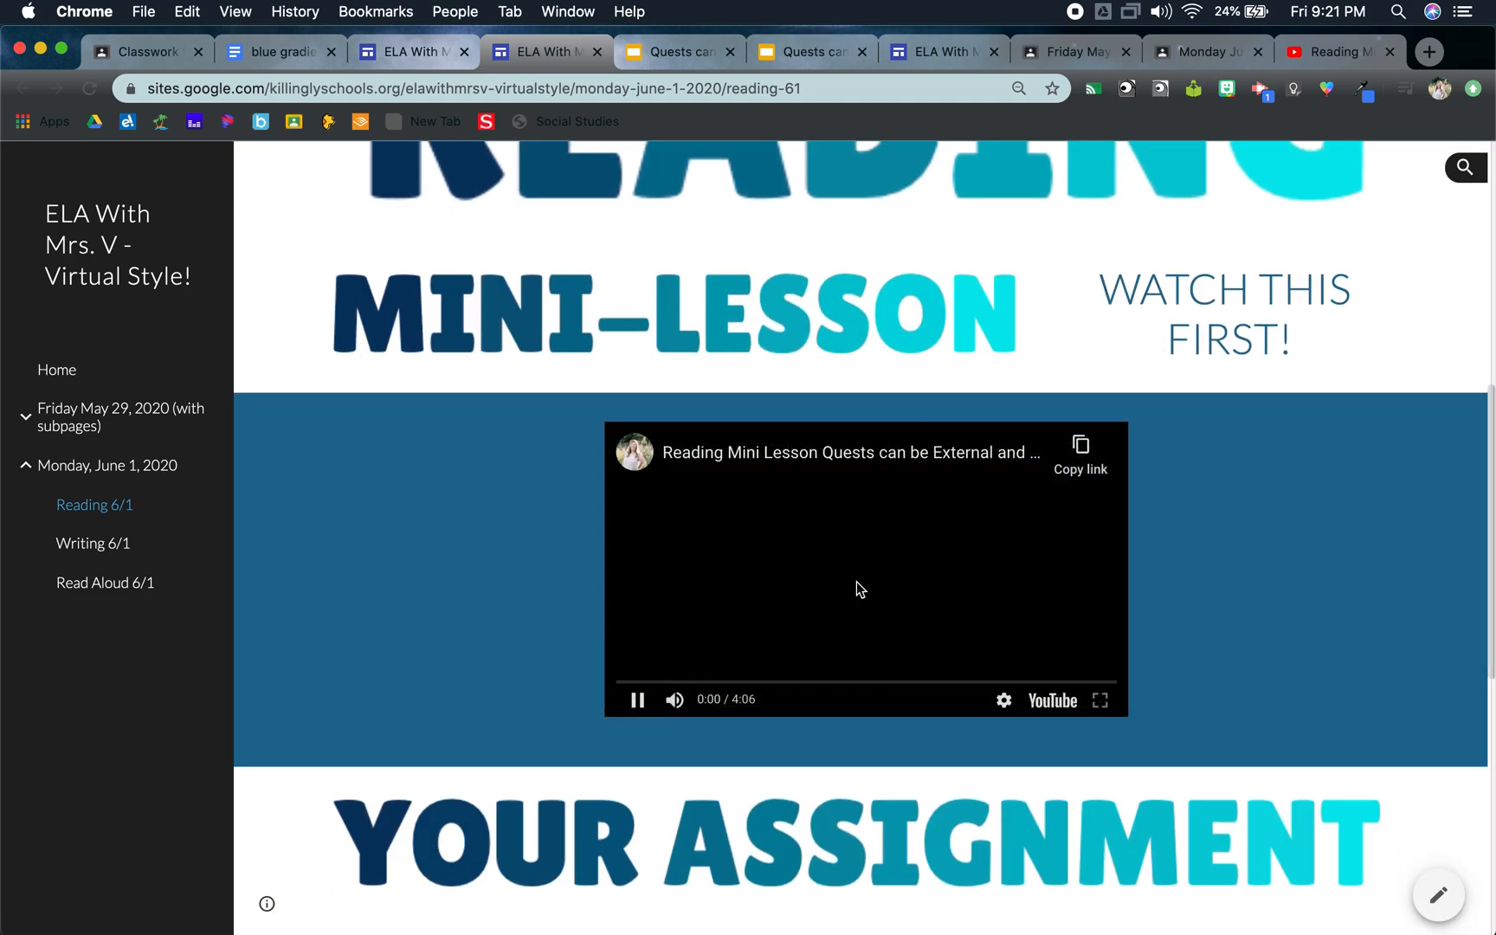
click(637, 699)
- Advance the embedded assignment slides under Your Assignment to slide 4
scroll(483, 708, down, 2)
scroll(483, 708, down, 5)
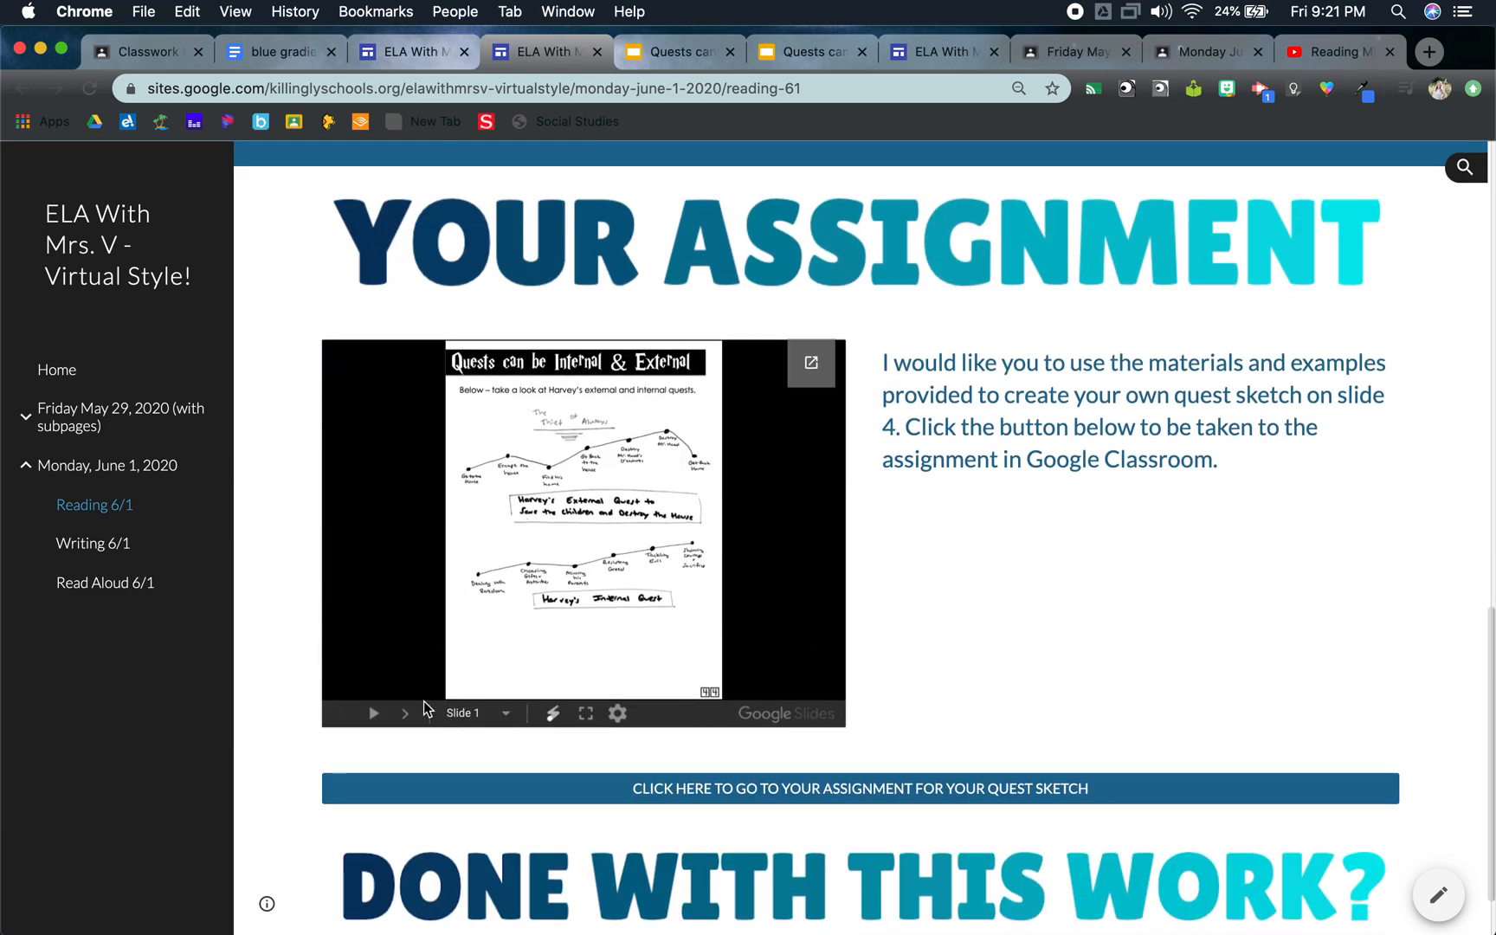
click(403, 714)
click(403, 714)
click(403, 715)
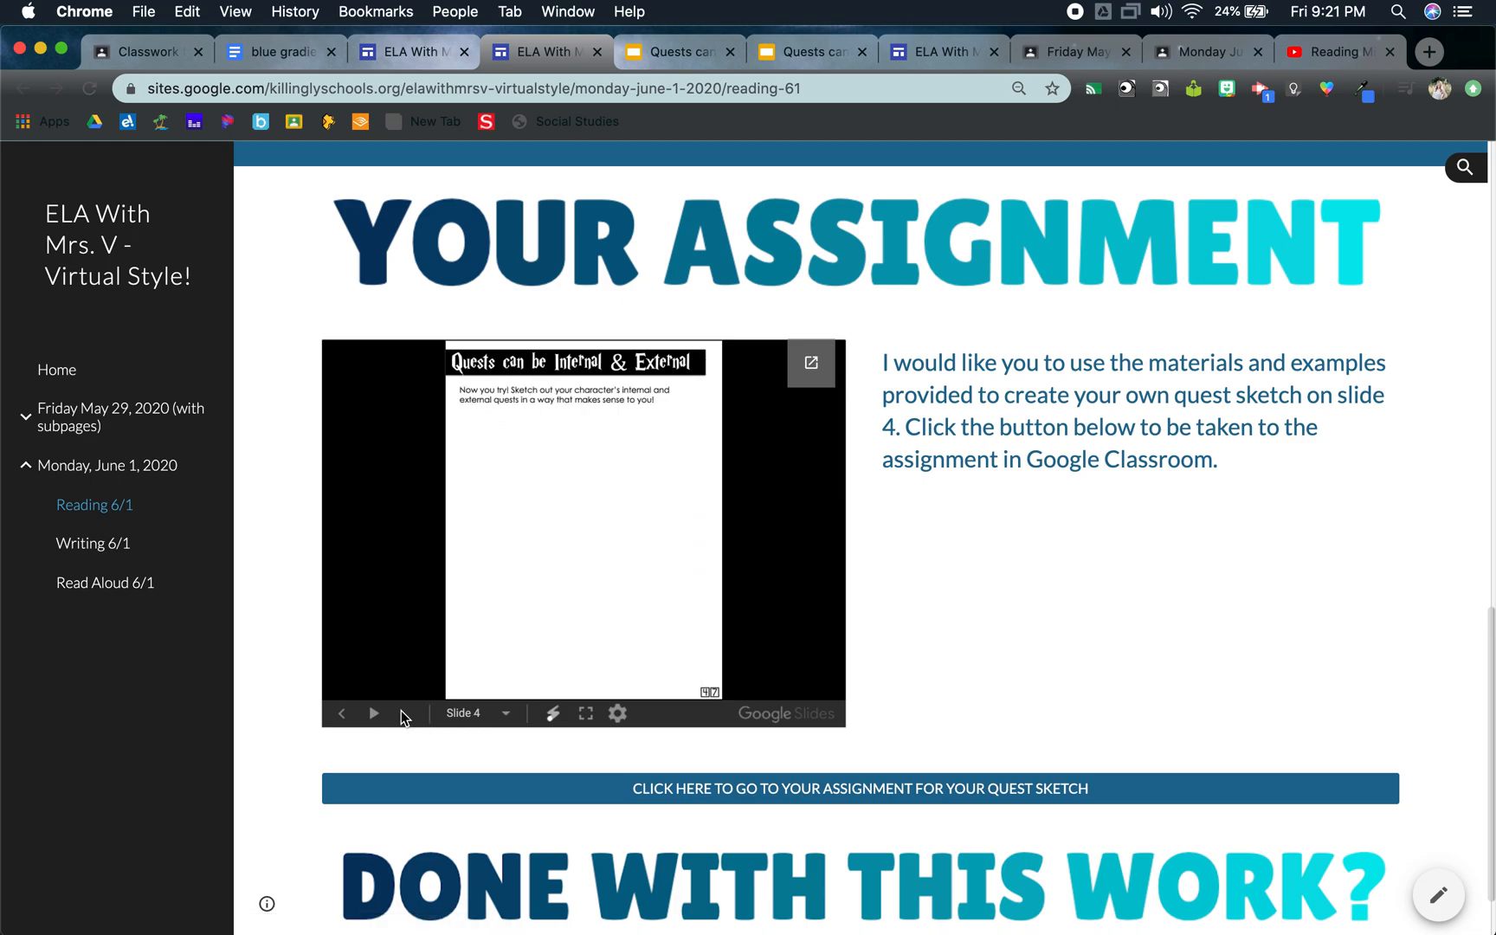
- Test the quest sketch button by opening its linked Google Classroom assignment, and return to the published Reading page
scroll(1089, 611, down, 2)
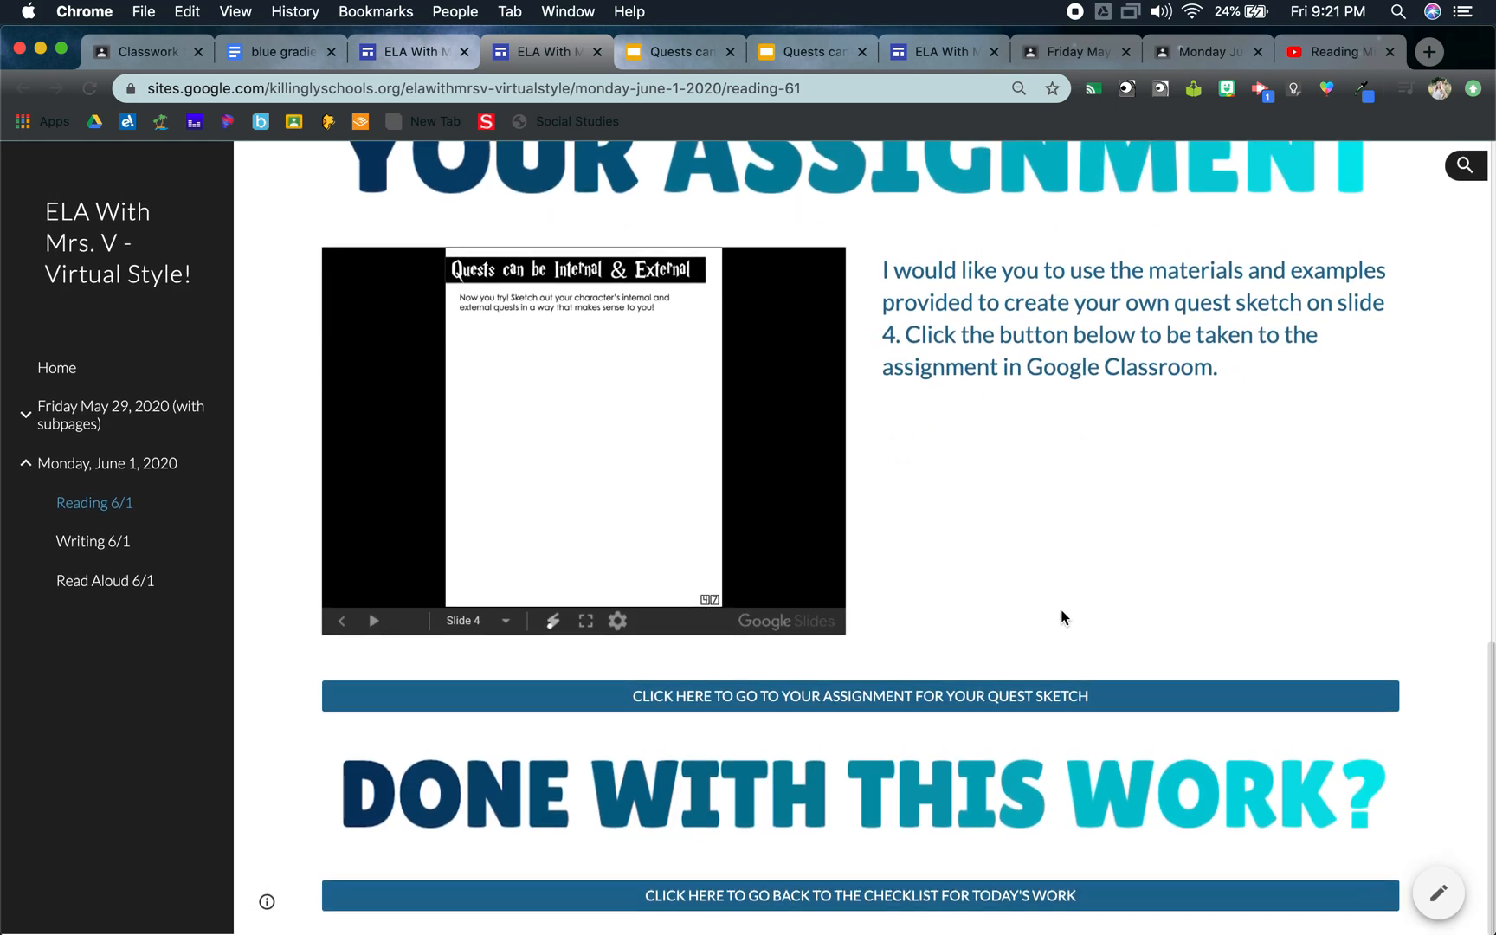
click(795, 706)
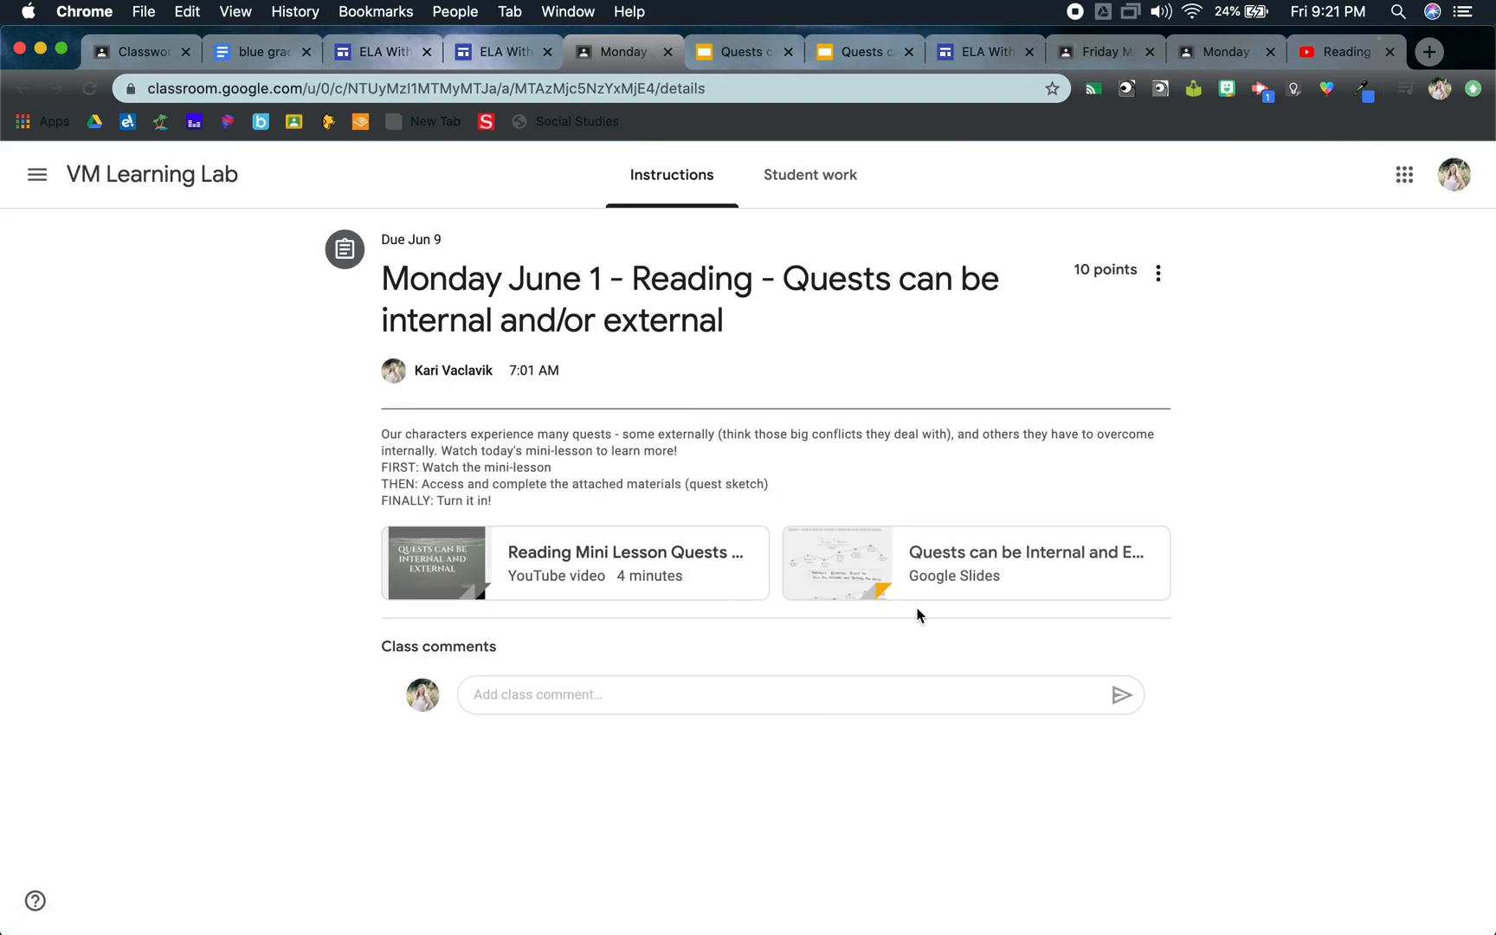
click(489, 52)
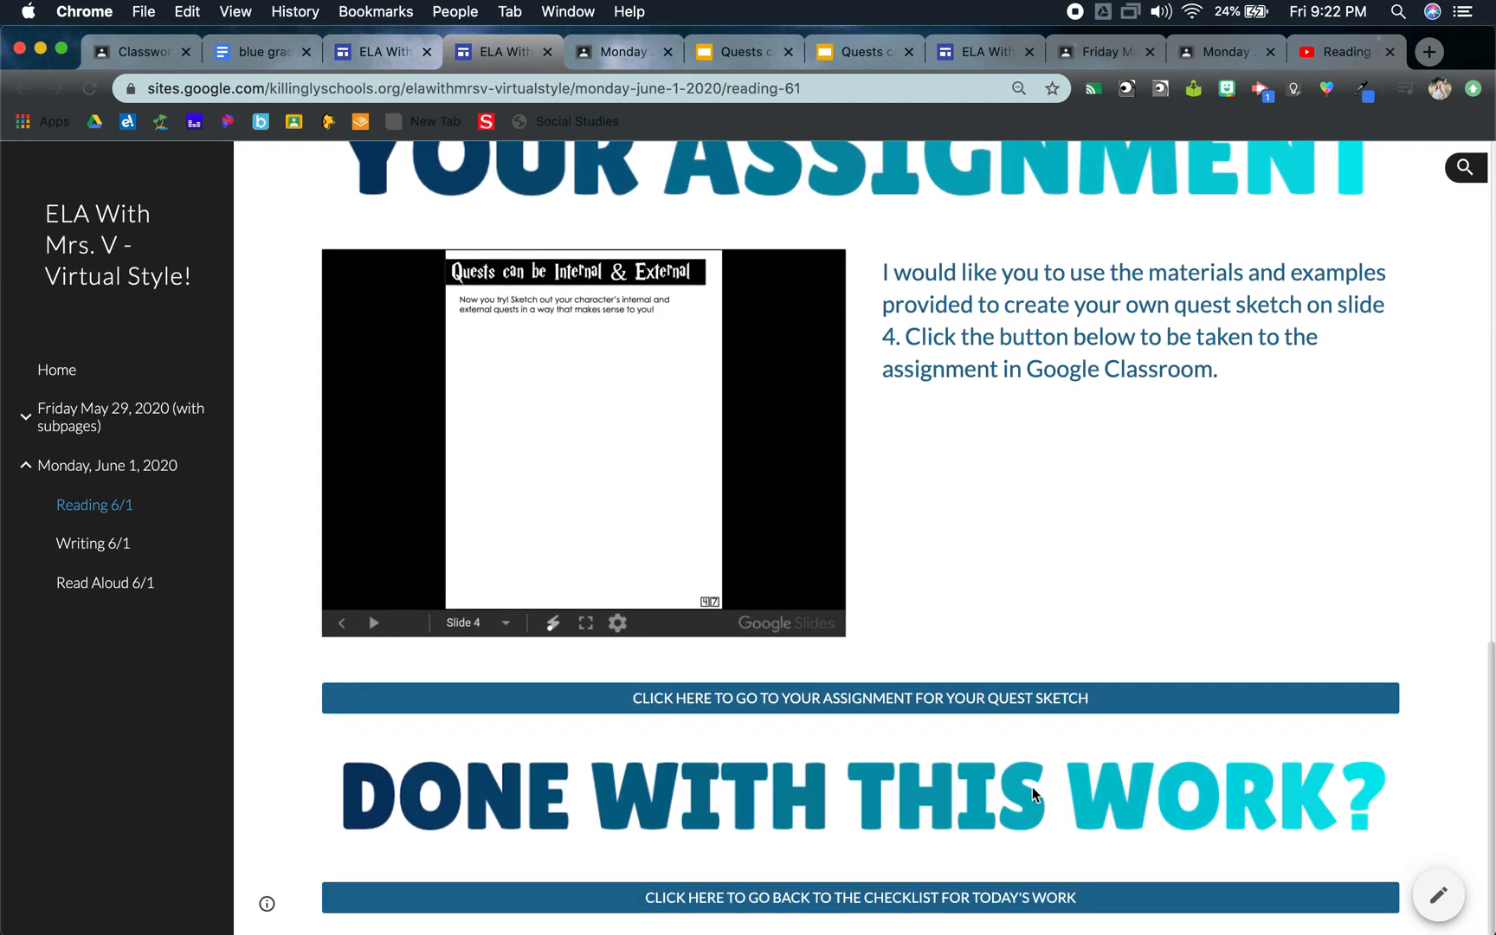
- Follow the button back to the checklist for today's work and look through the Monday June 1 subject headings
click(730, 901)
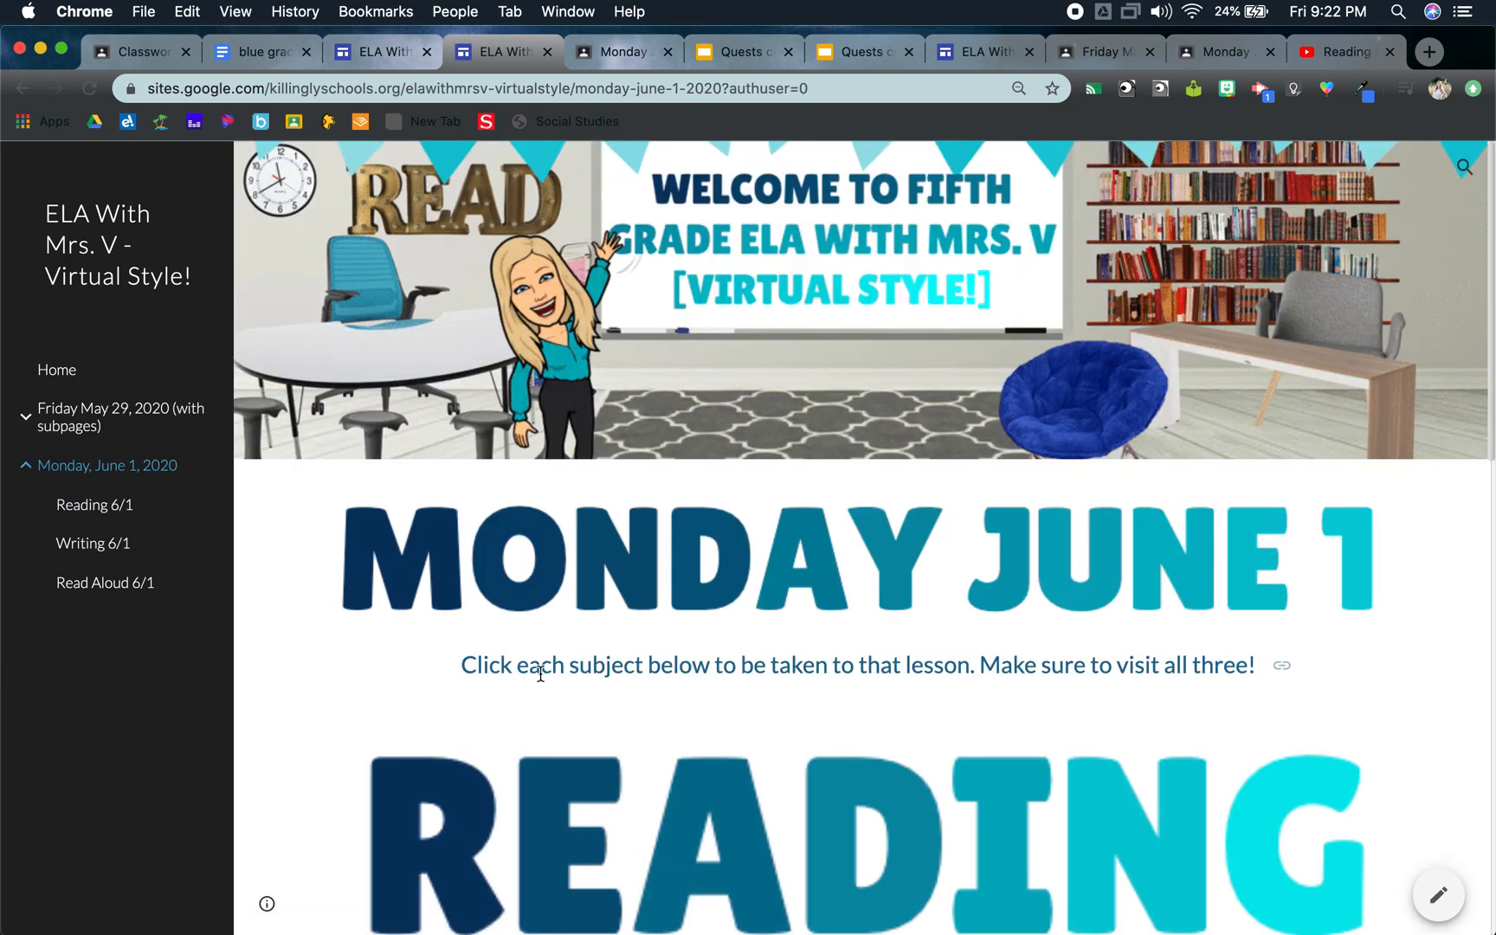
scroll(540, 673, down, 4)
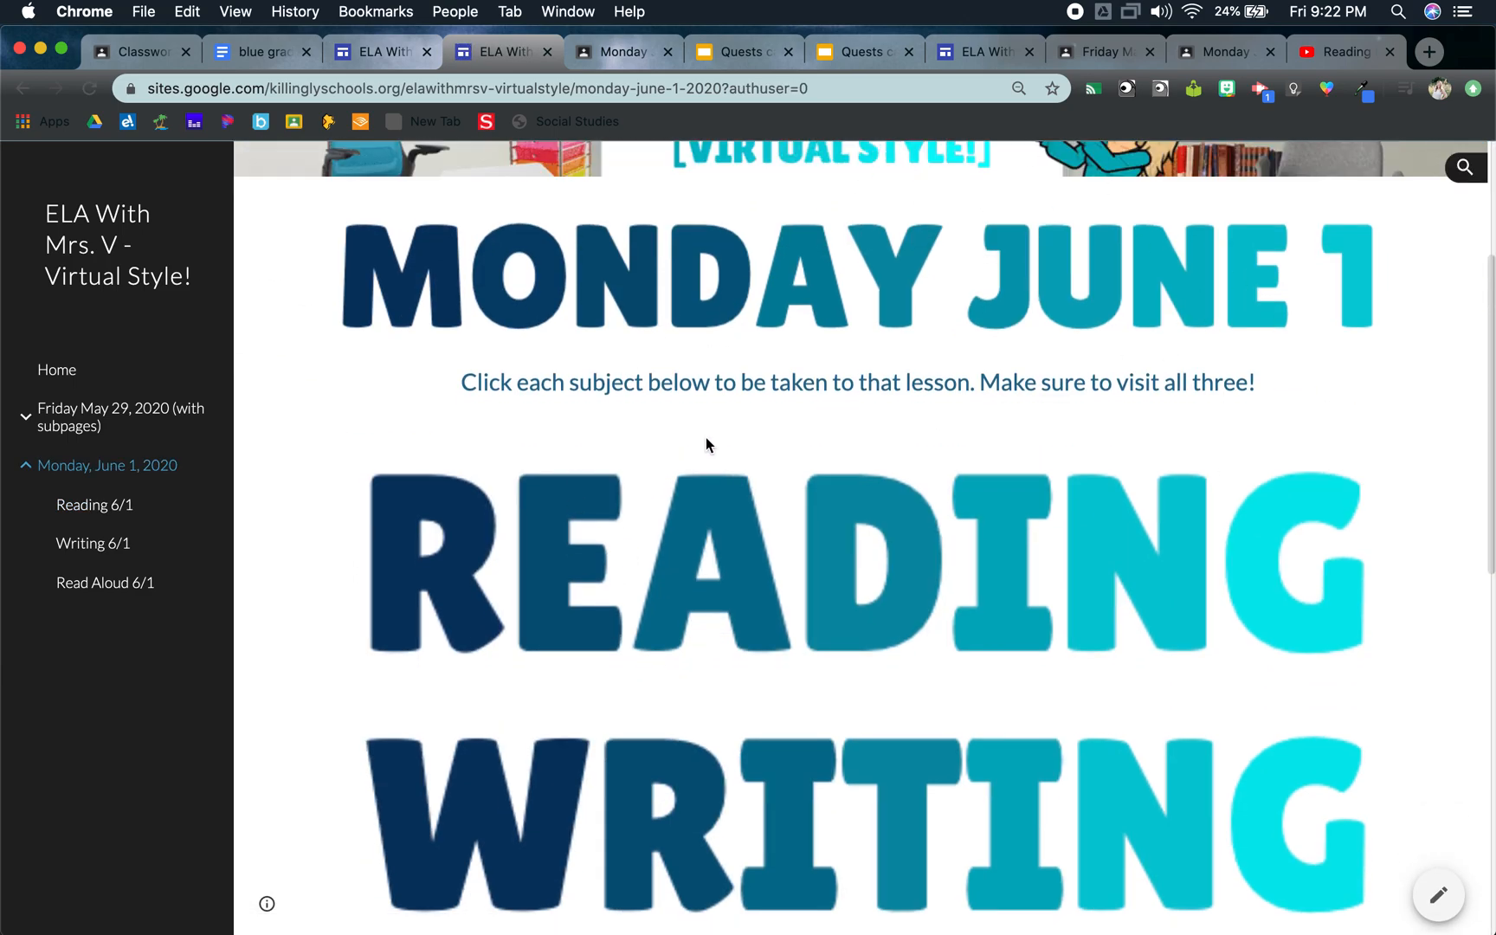
scroll(715, 487, down, 3)
scroll(719, 486, up, 3)
scroll(719, 487, up, 1)
scroll(717, 487, up, 2)
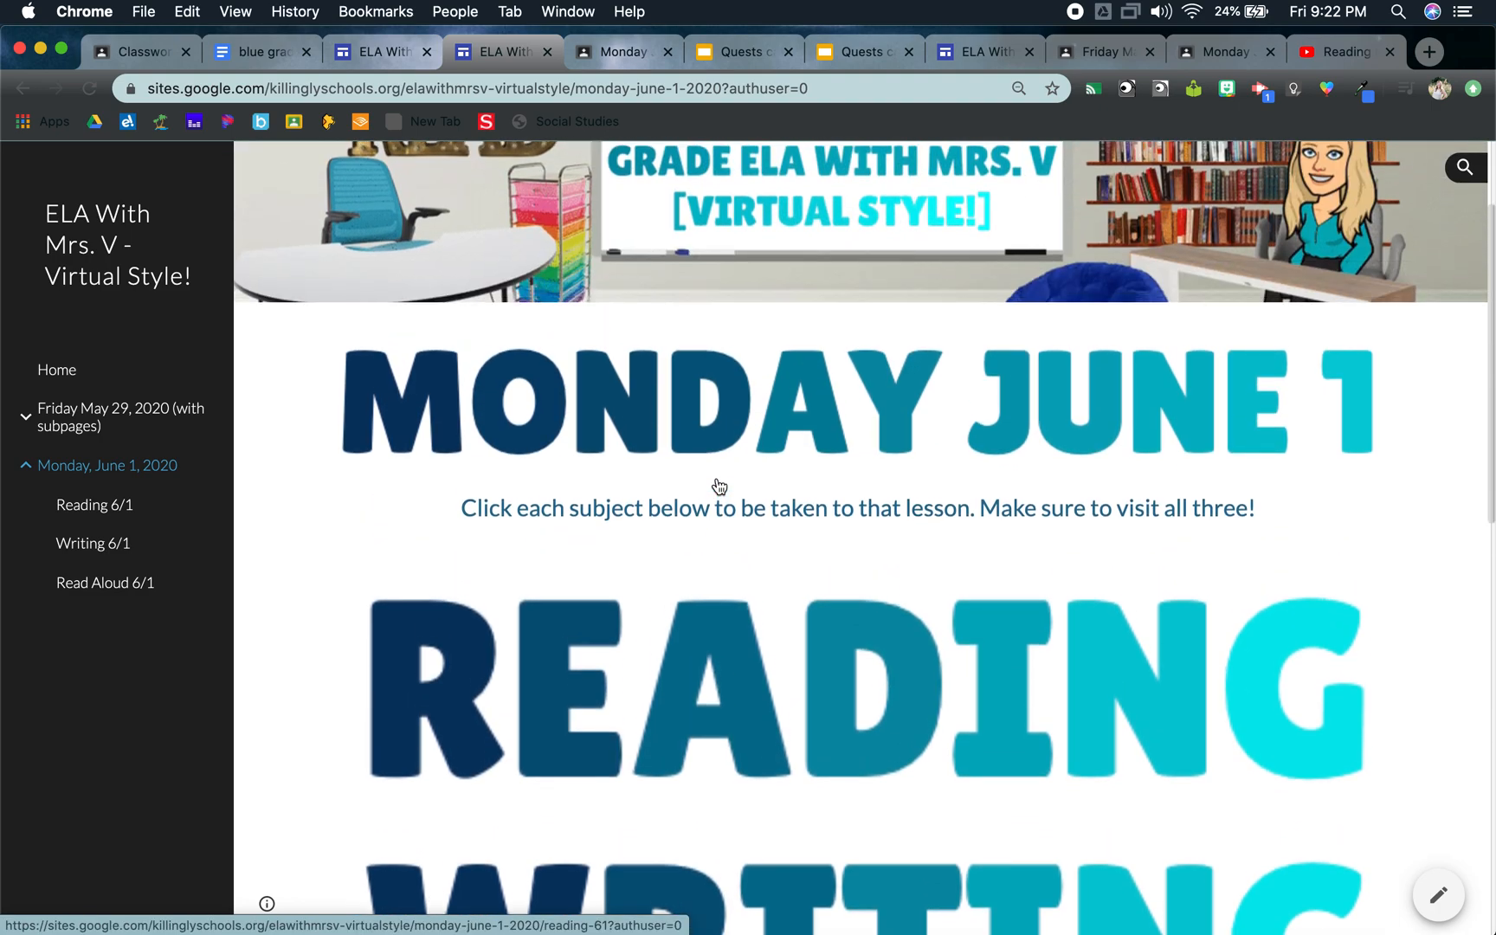
scroll(655, 520, down, 4)
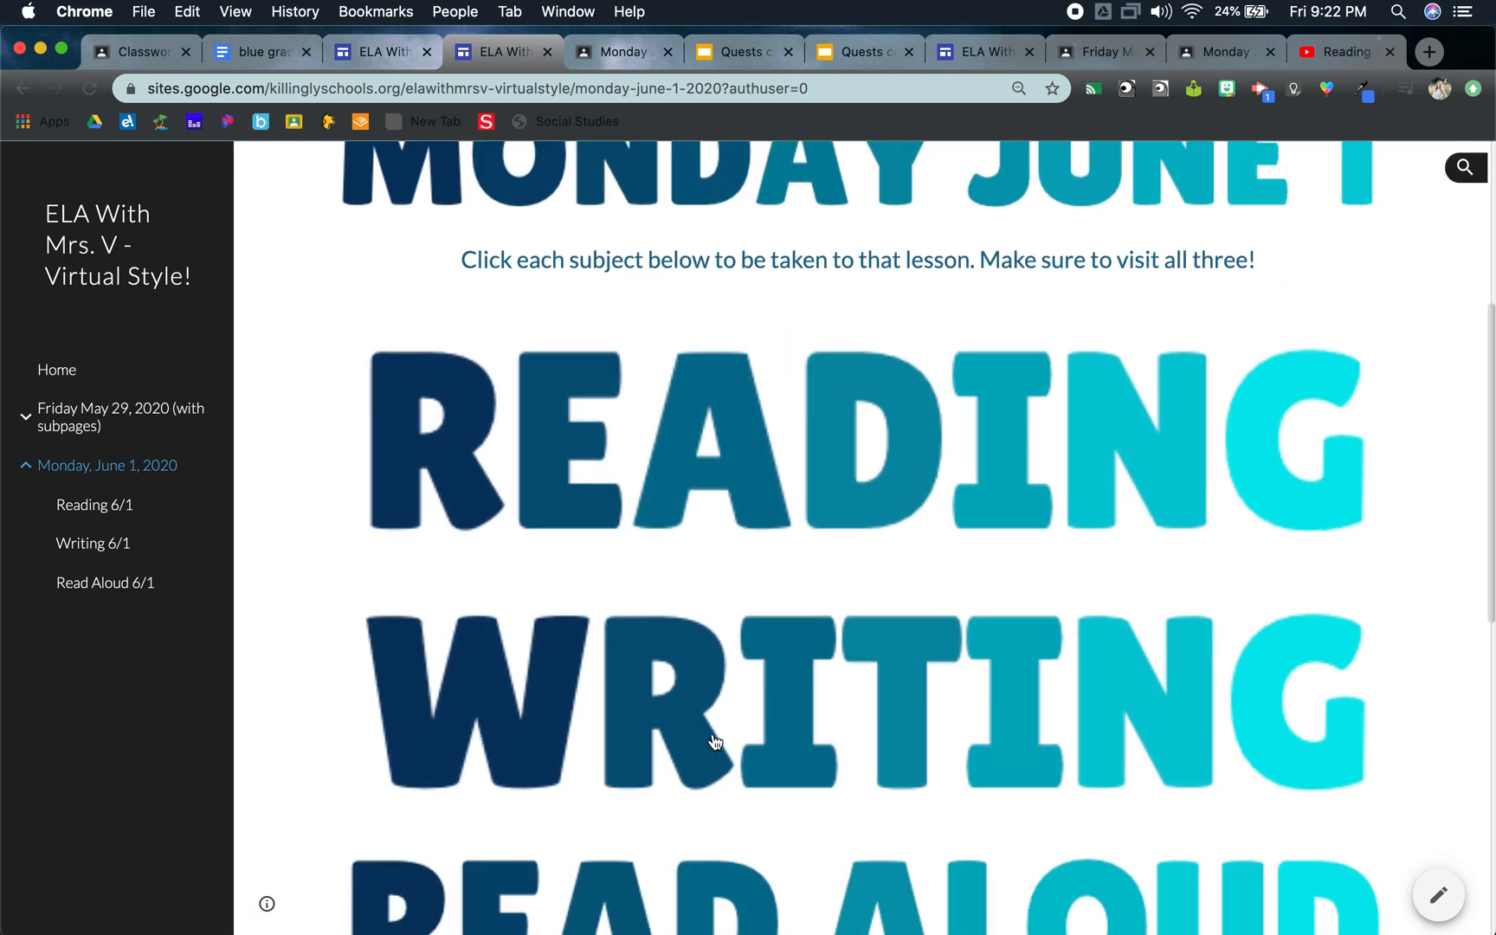
scroll(711, 741, down, 1)
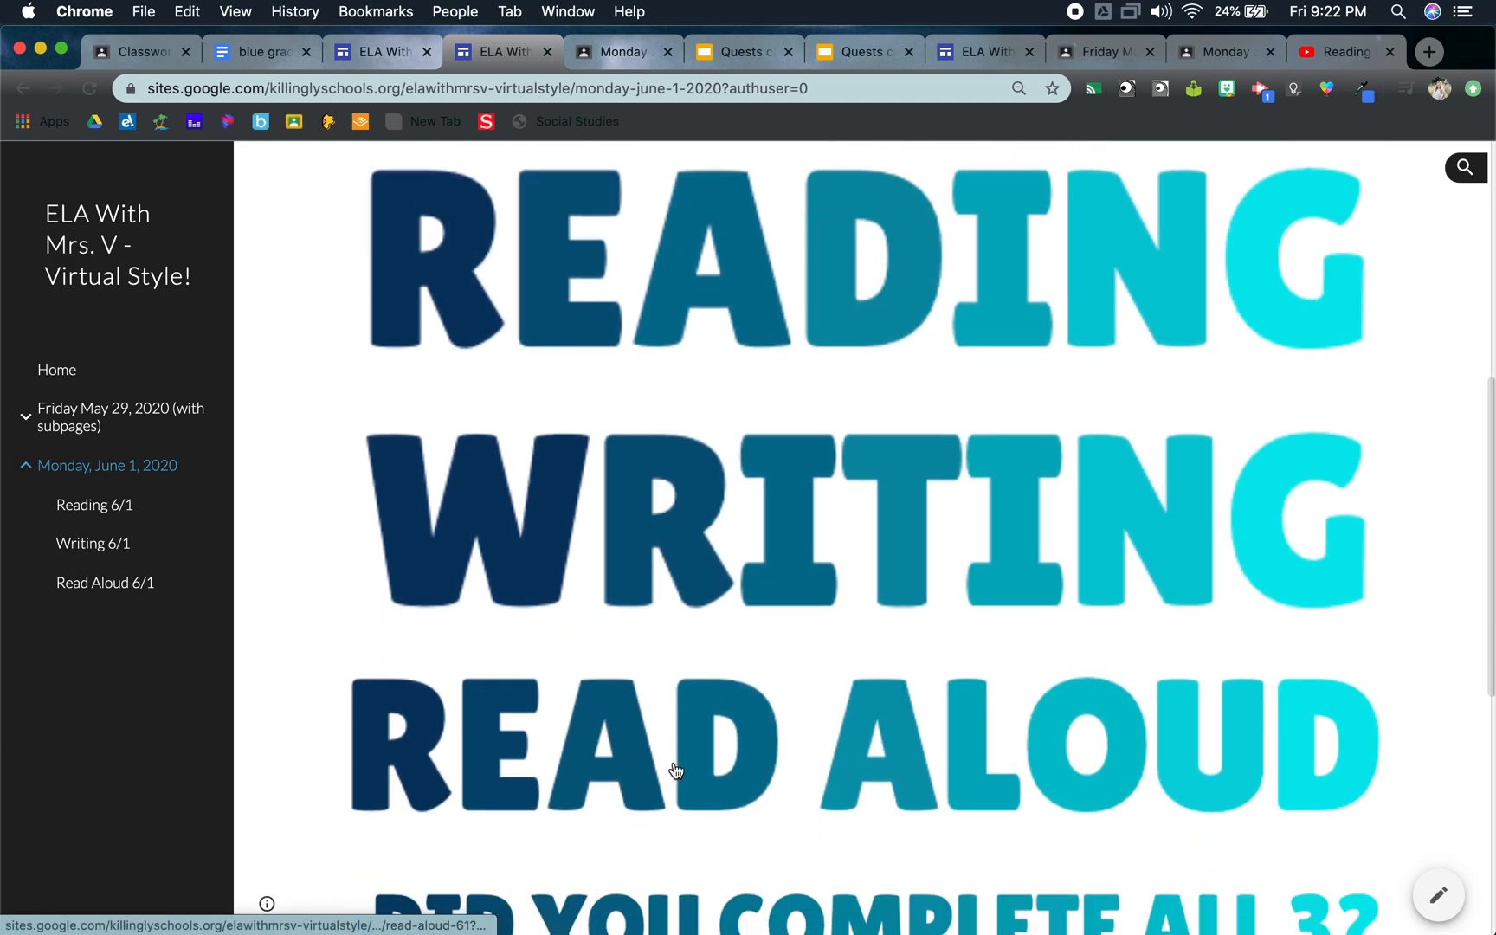
- Open the Writing 6/1 lesson through the Writing heading and skim its page
click(681, 514)
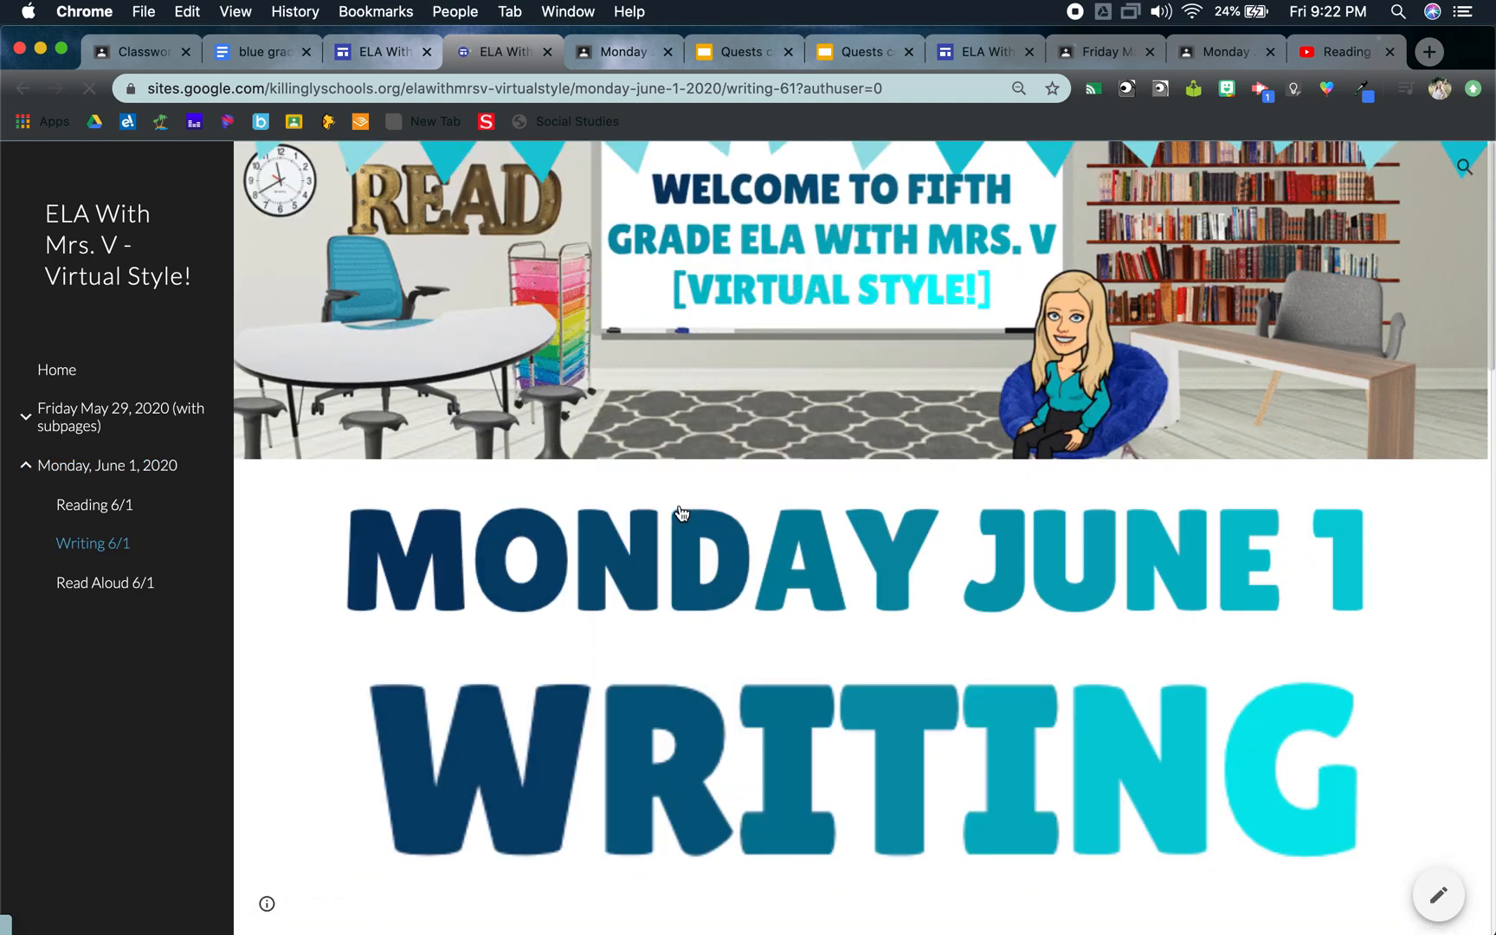
scroll(682, 515, down, 5)
scroll(681, 515, up, 8)
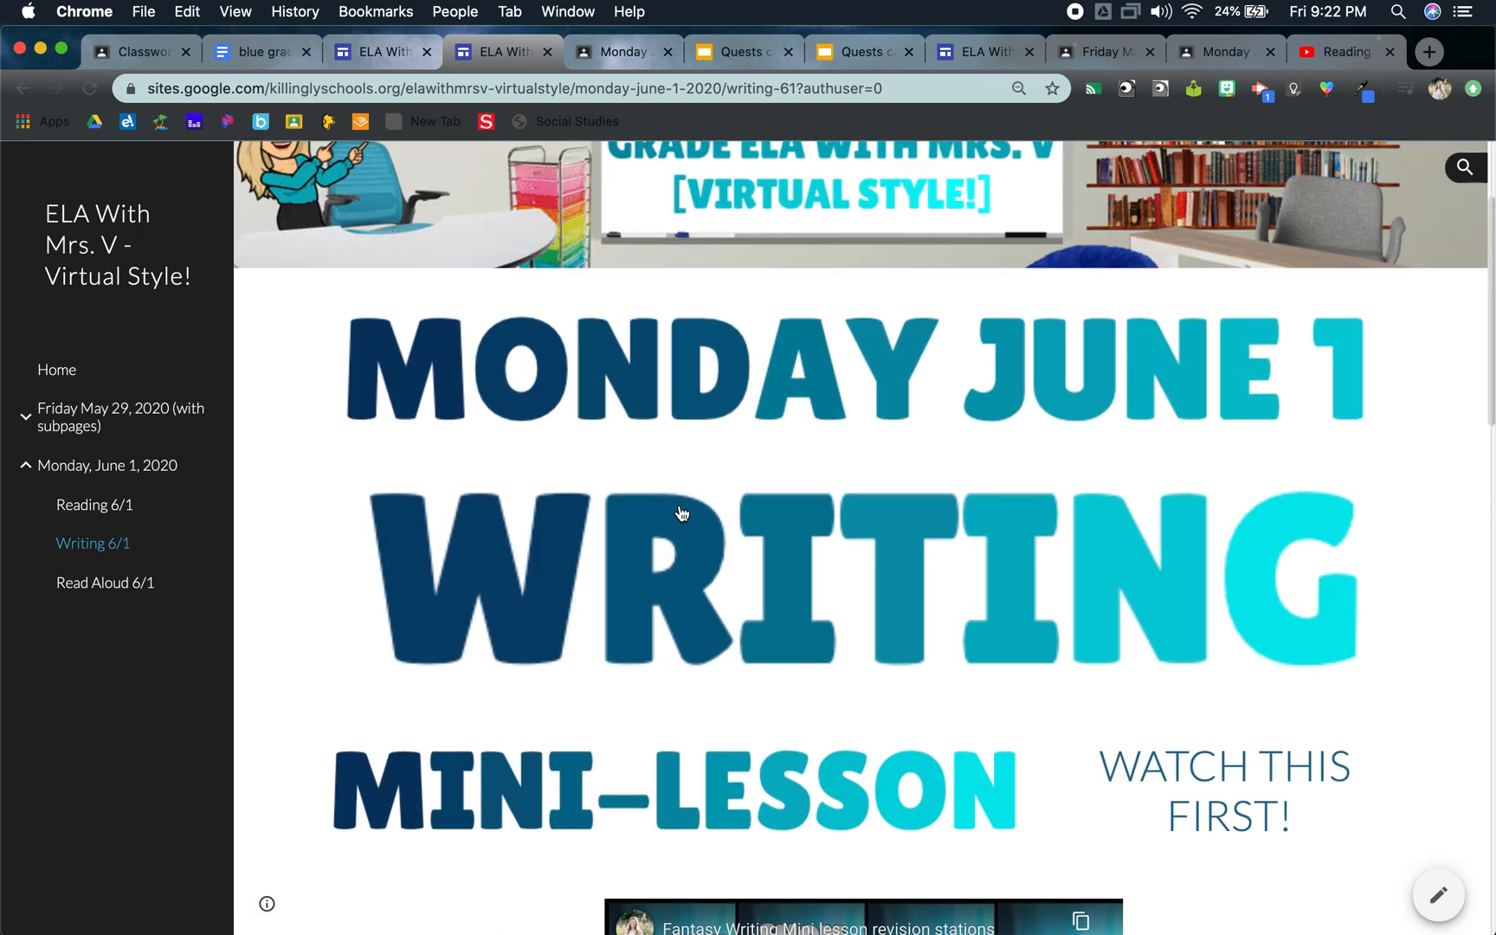